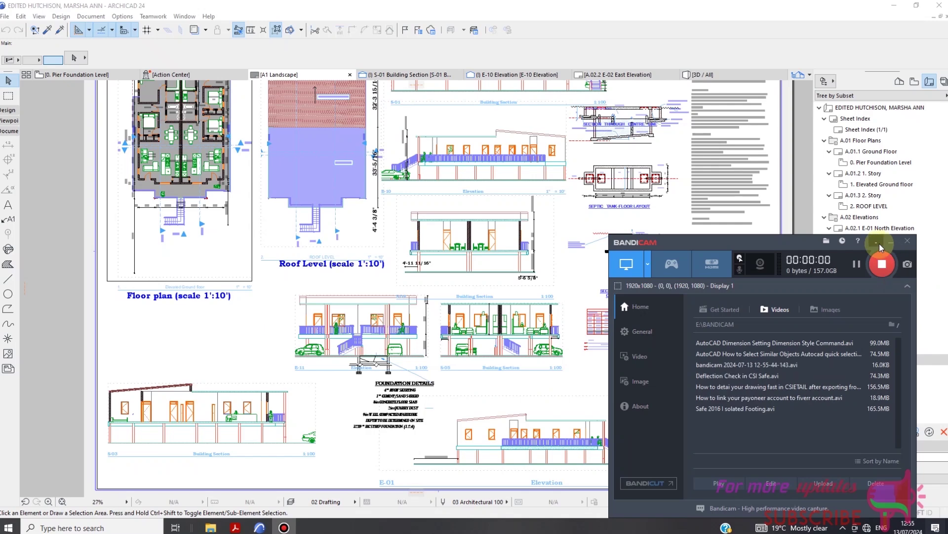
click(879, 244)
click(841, 529)
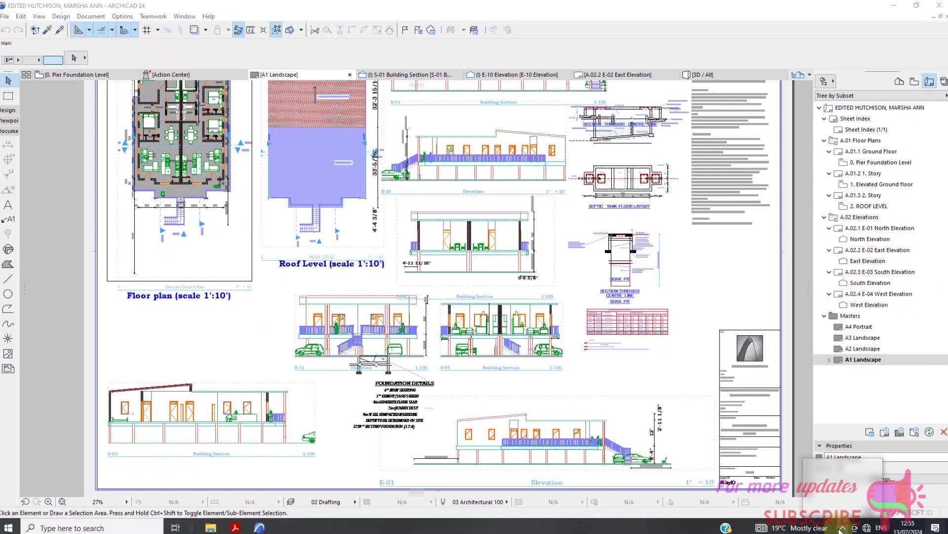
click(853, 508)
click(874, 244)
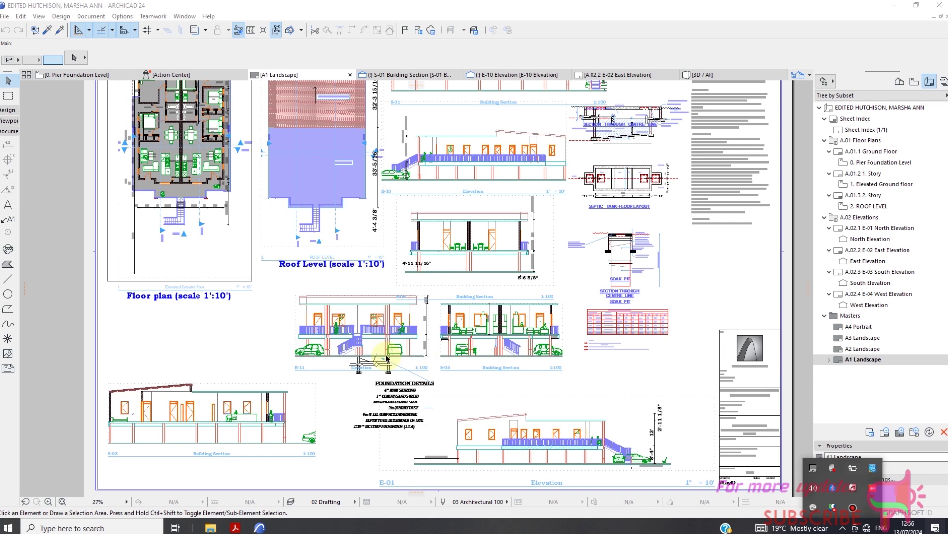
Step: Examine the finished A1 Landscape master layout, including its plans, elevations, building sections and foundation details
scroll(630, 405, down, 5)
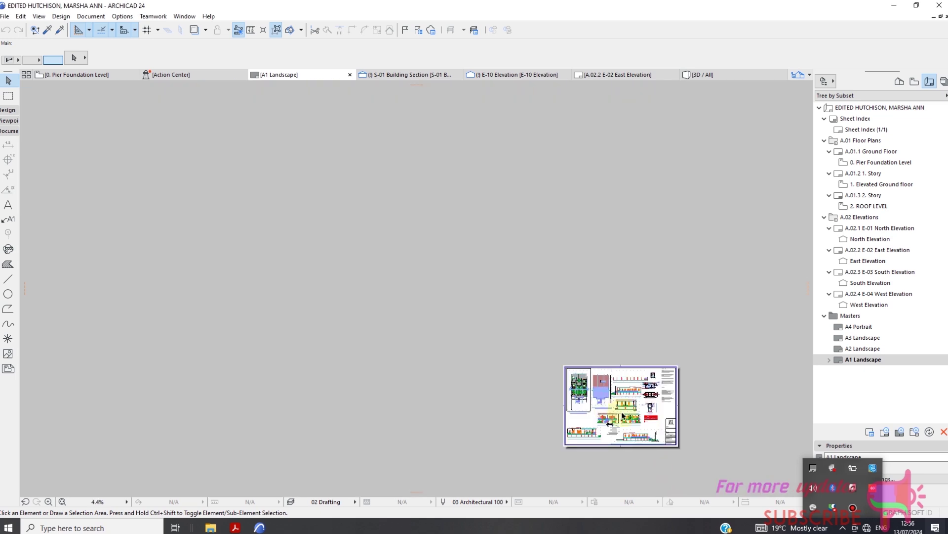
scroll(630, 405, up, 4)
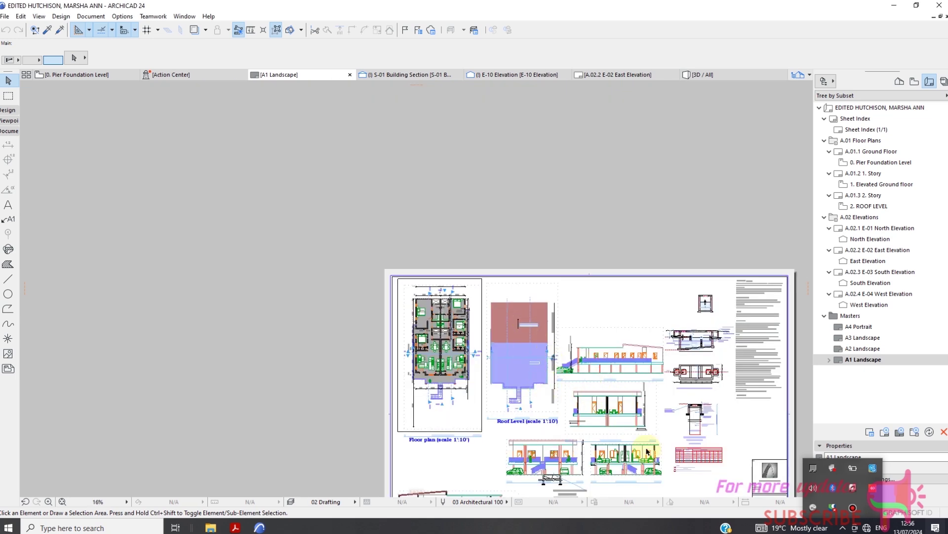
scroll(512, 344, up, 4)
scroll(248, 213, down, 5)
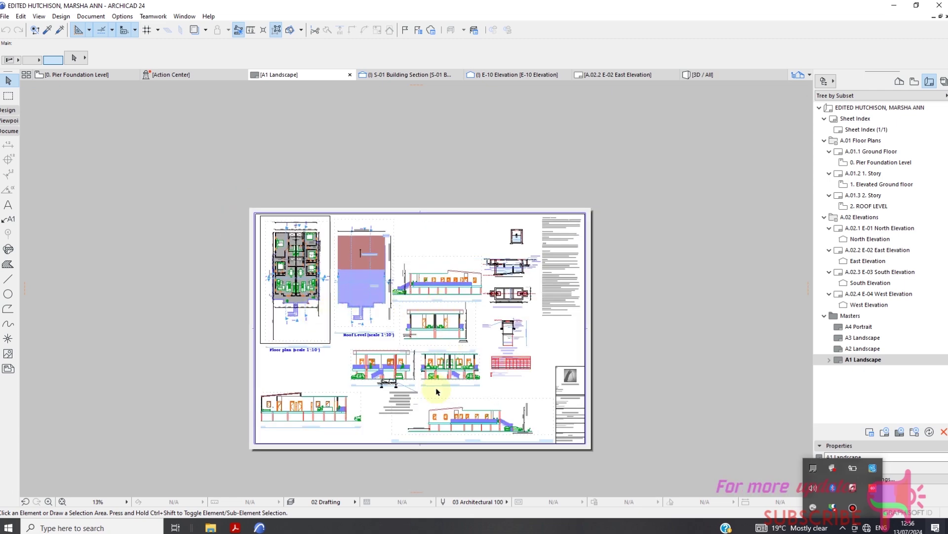
scroll(436, 385, up, 6)
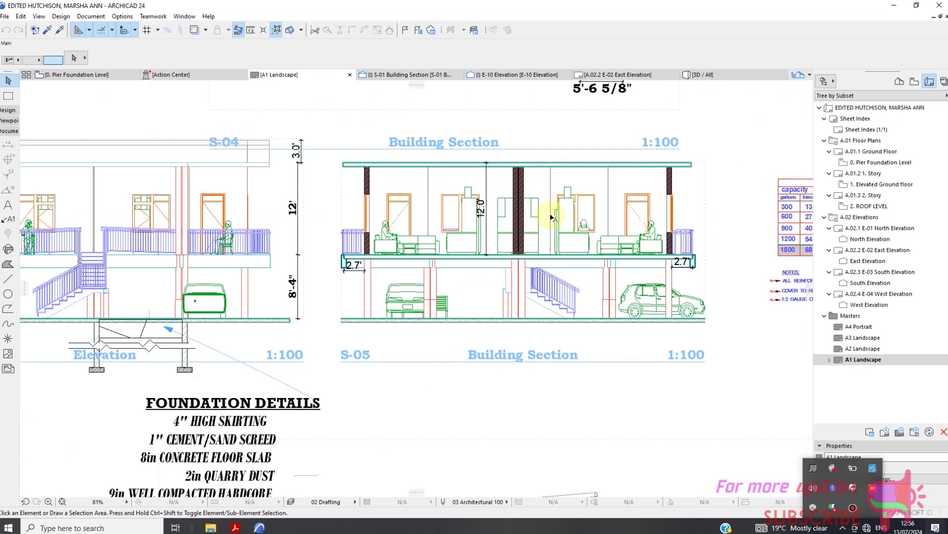
scroll(550, 213, down, 7)
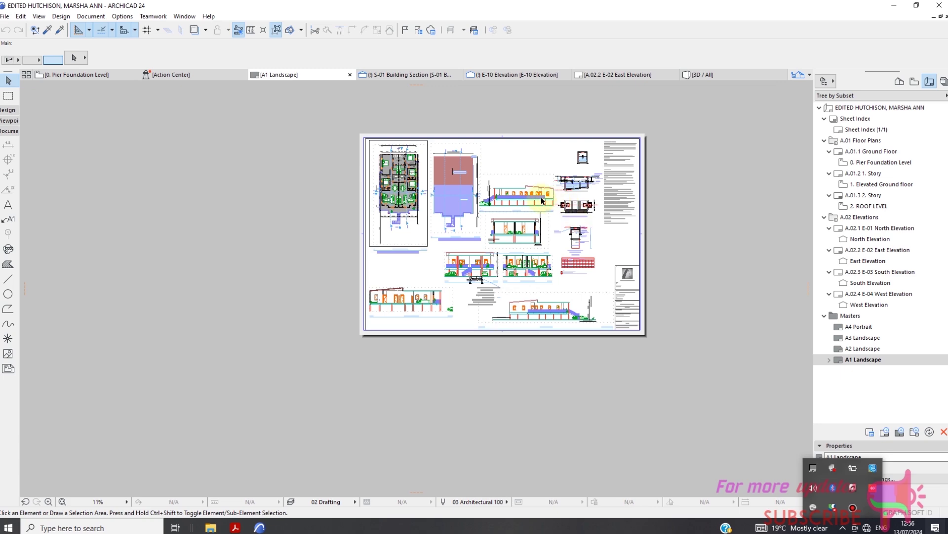
scroll(519, 215, up, 3)
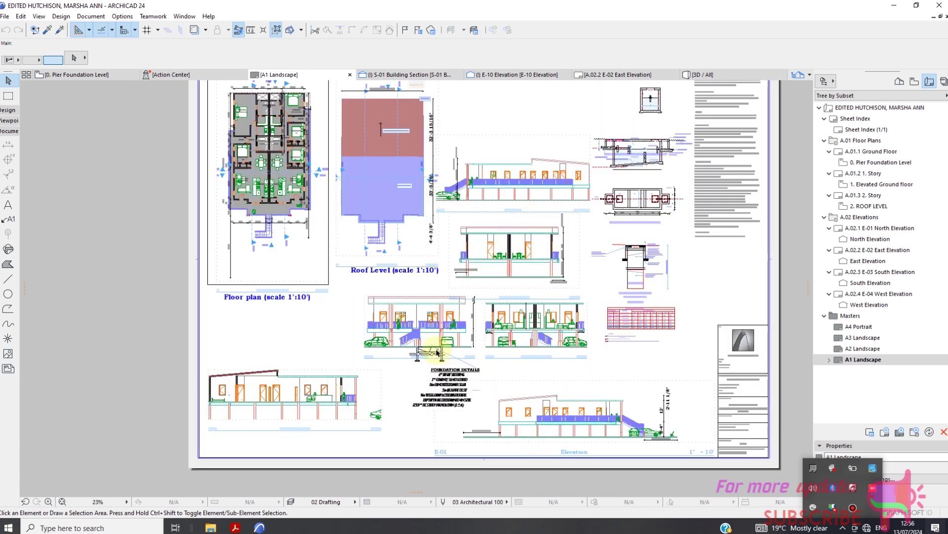
scroll(445, 351, up, 9)
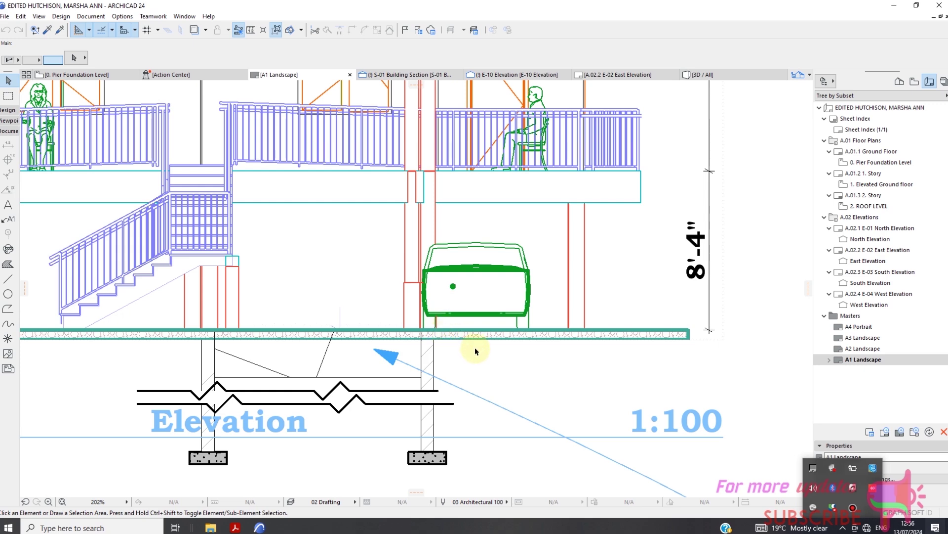
scroll(444, 353, down, 3)
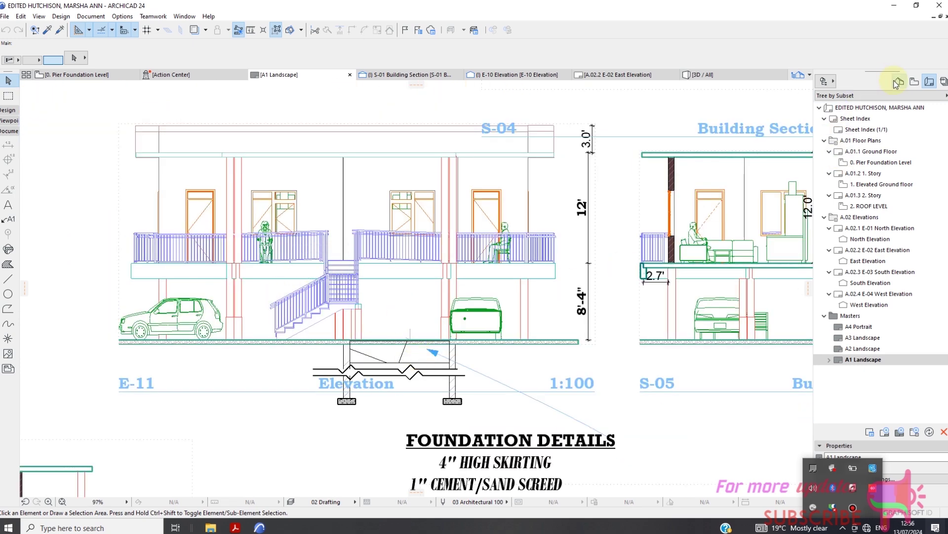
click(913, 82)
click(900, 82)
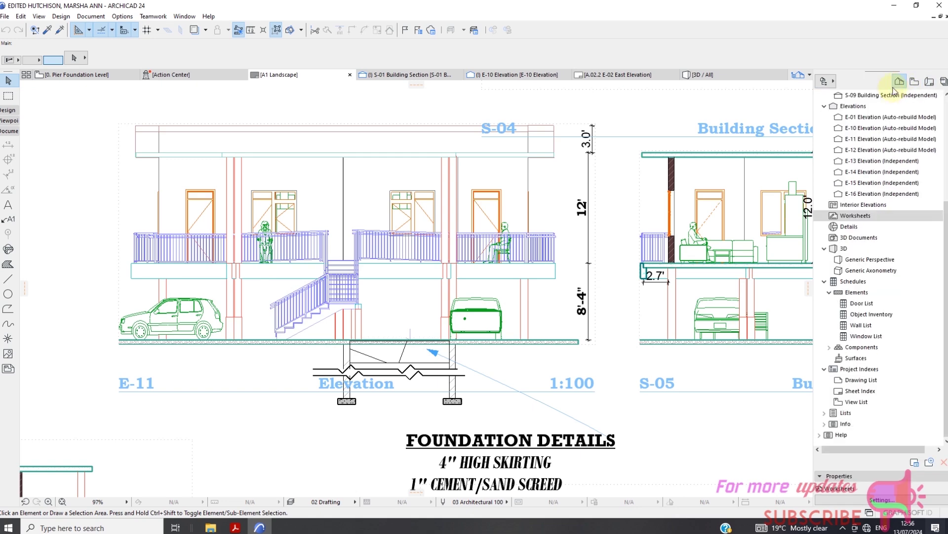
click(929, 82)
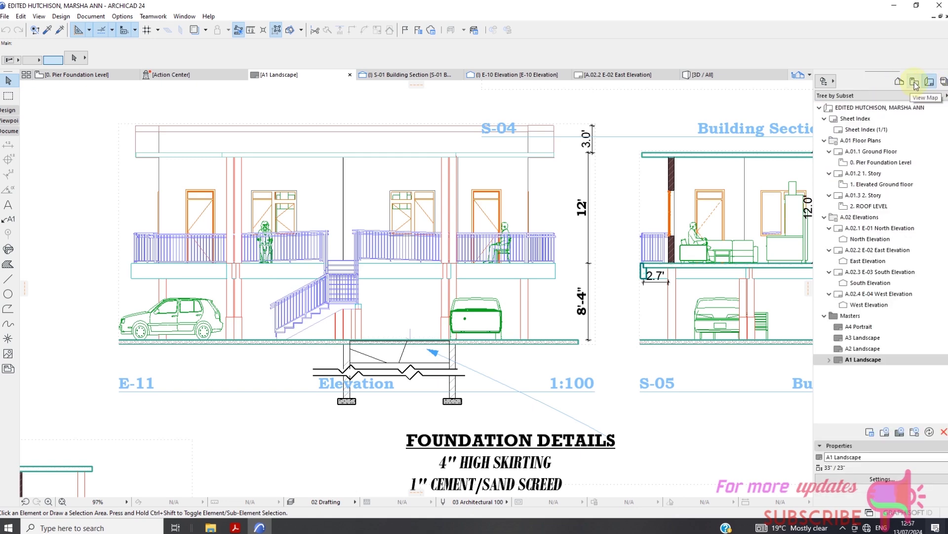
click(904, 84)
click(931, 86)
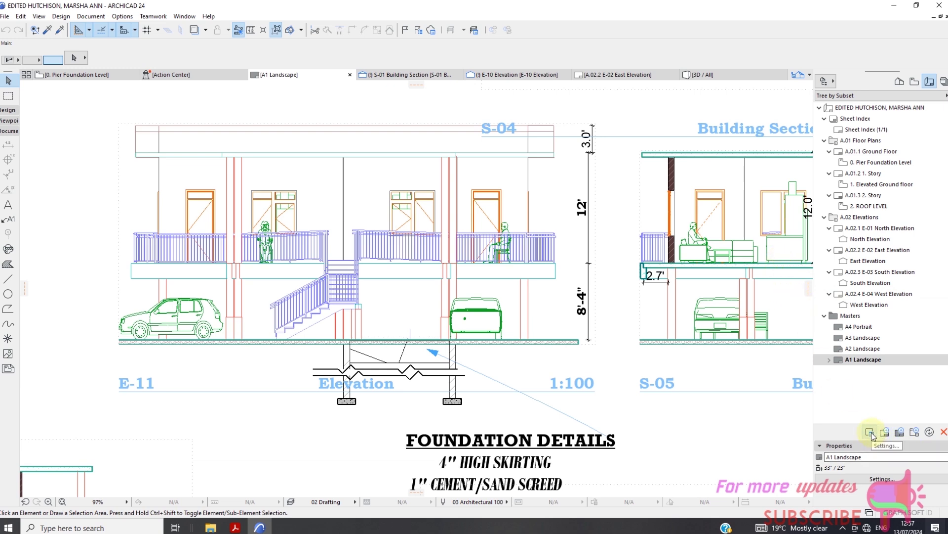
Step: Create a new master layout with the A1 (ISO) - Metric size in landscape orientation
click(901, 434)
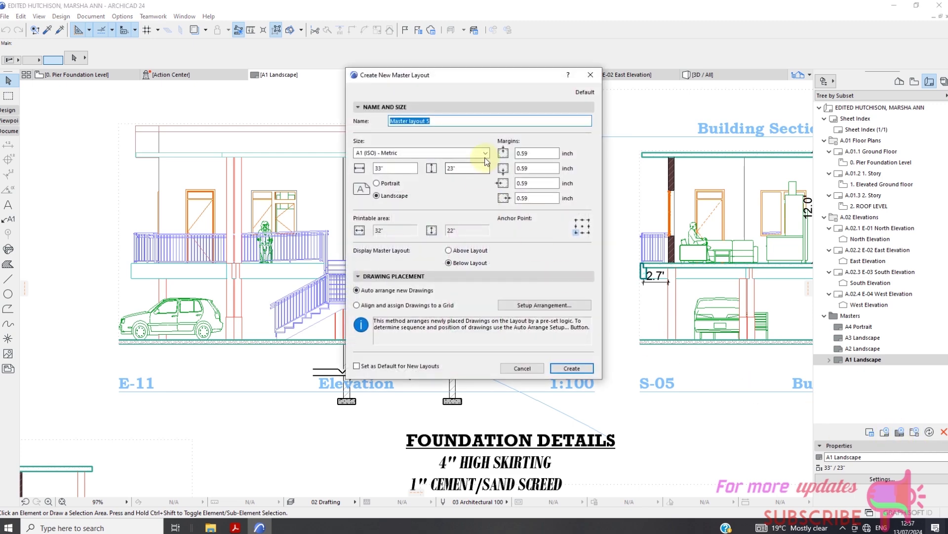
click(485, 154)
click(468, 204)
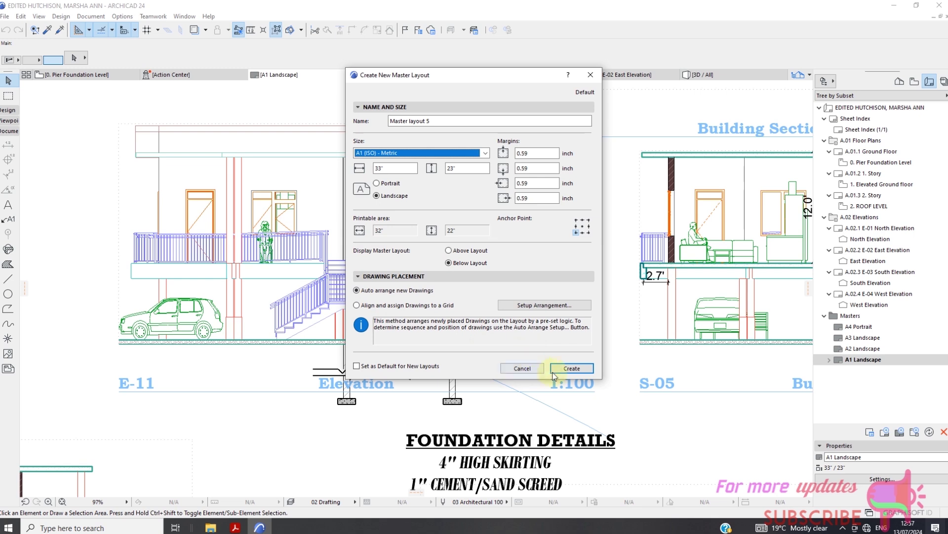
click(574, 369)
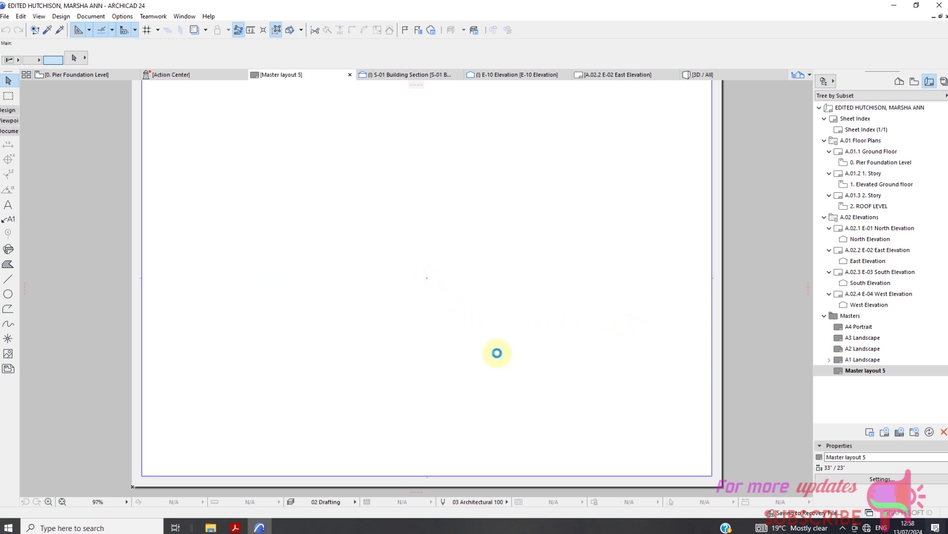
Step: Place the 0. Pier Foundation Level view from Floor Plans onto the new master layout and select the placed drawing
scroll(516, 354, down, 5)
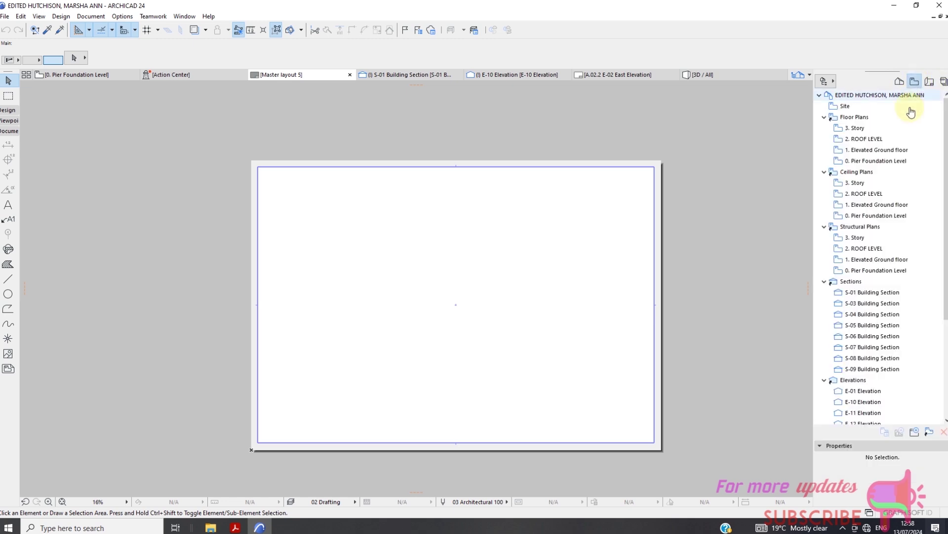
click(914, 81)
click(861, 163)
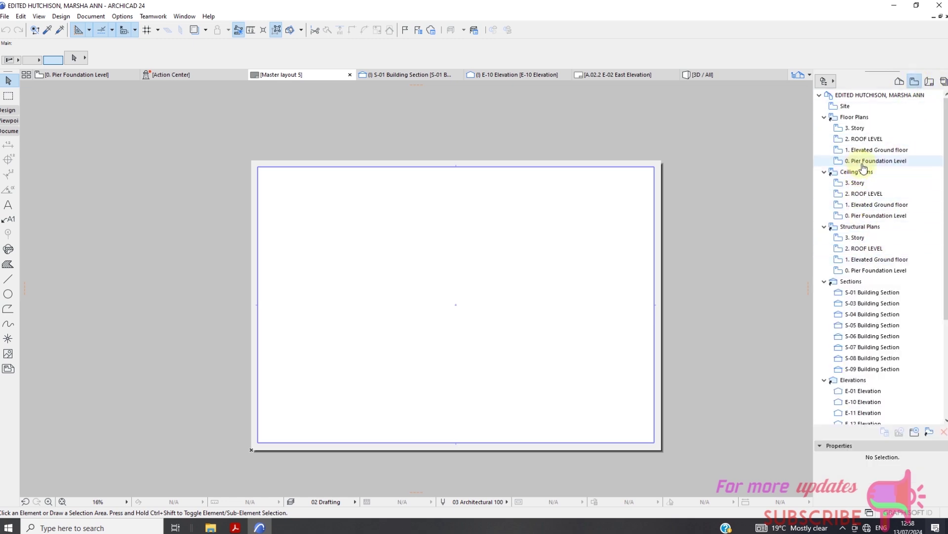
drag(864, 168, 331, 290)
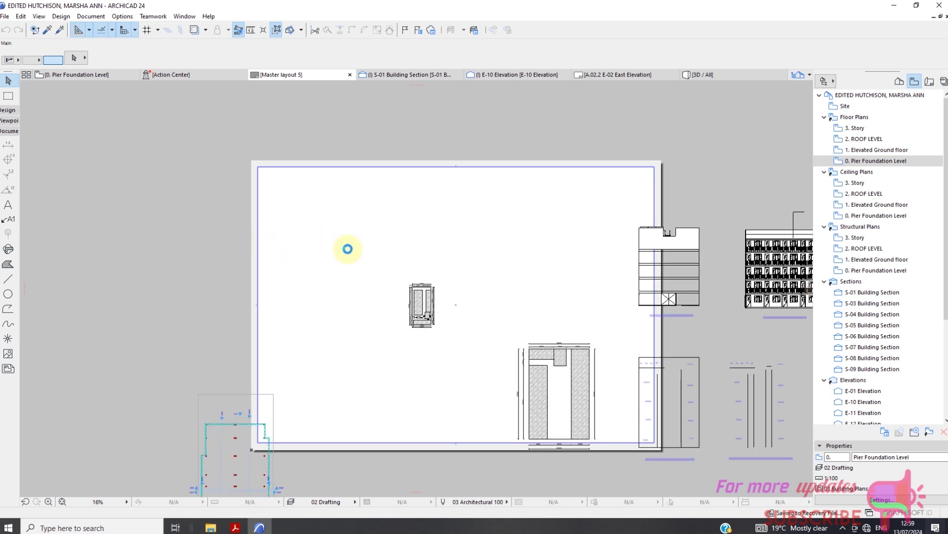
scroll(371, 262, down, 4)
scroll(380, 286, up, 1)
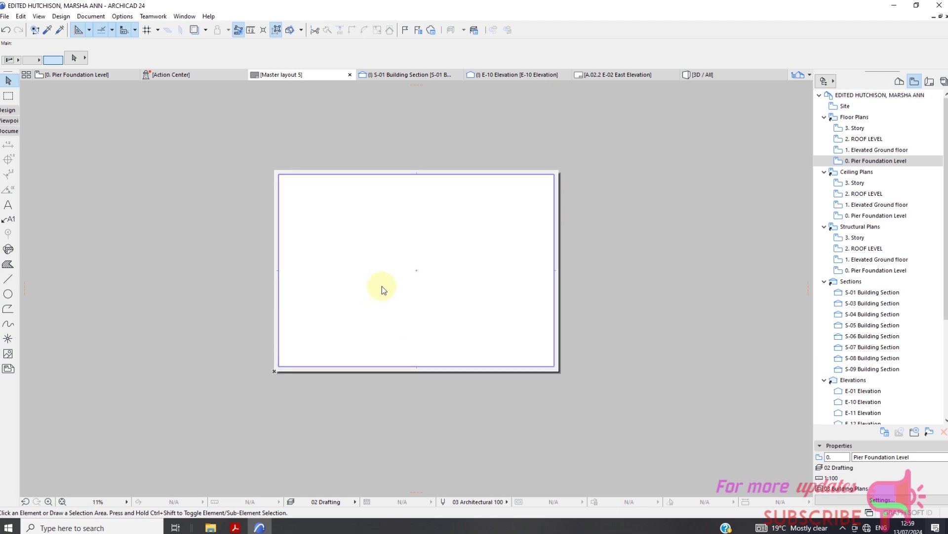
click(405, 305)
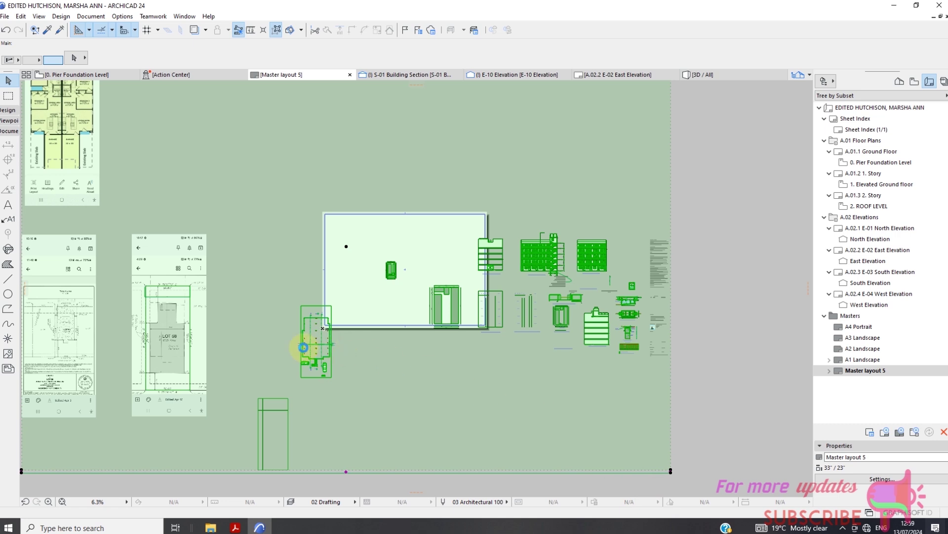
click(304, 347)
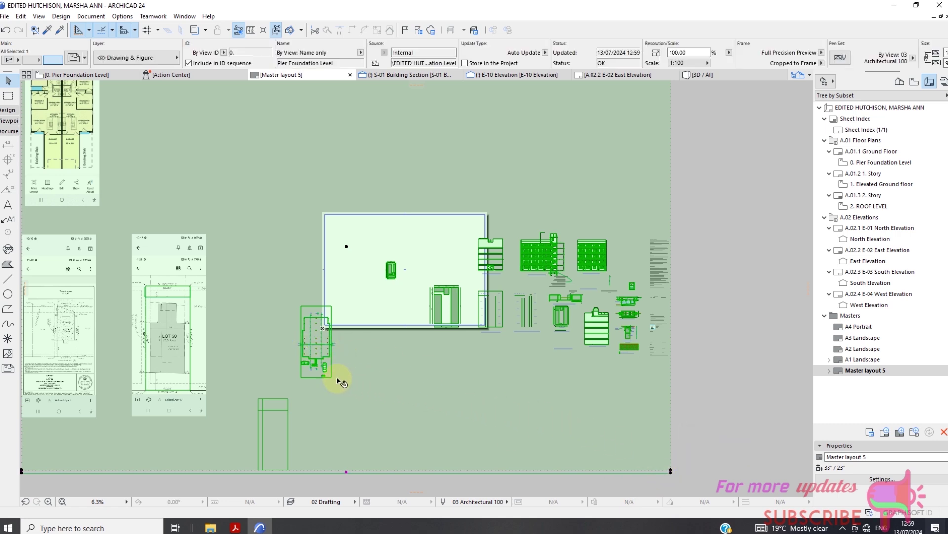
scroll(674, 466, down, 3)
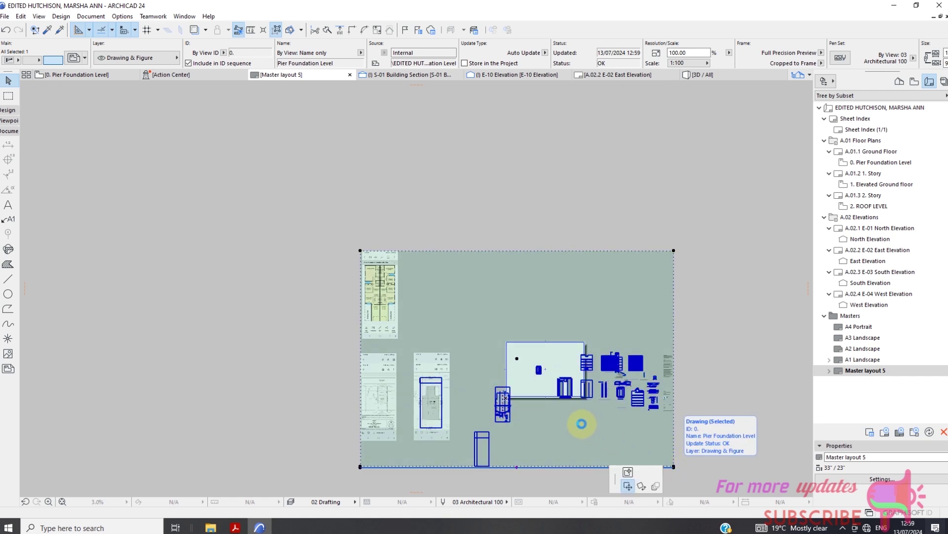
click(582, 424)
click(675, 467)
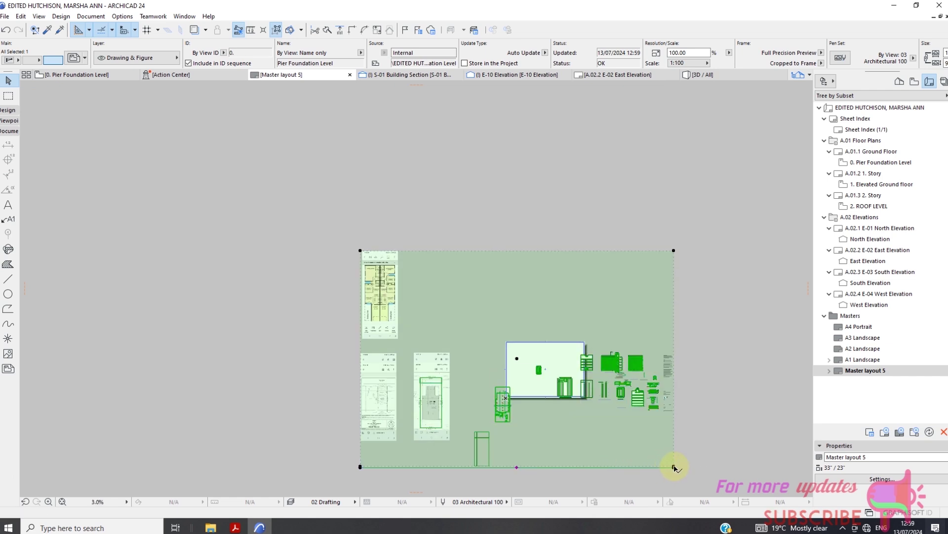
click(675, 466)
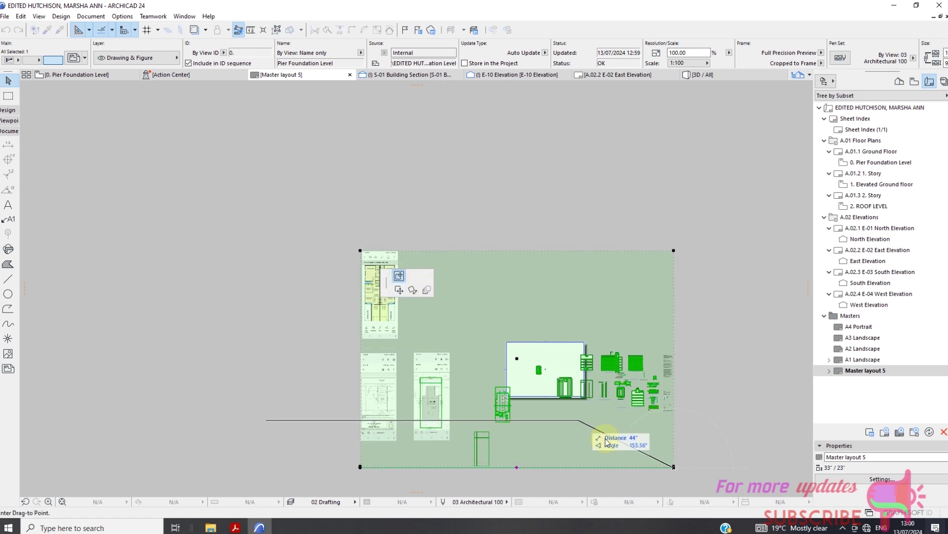
click(673, 466)
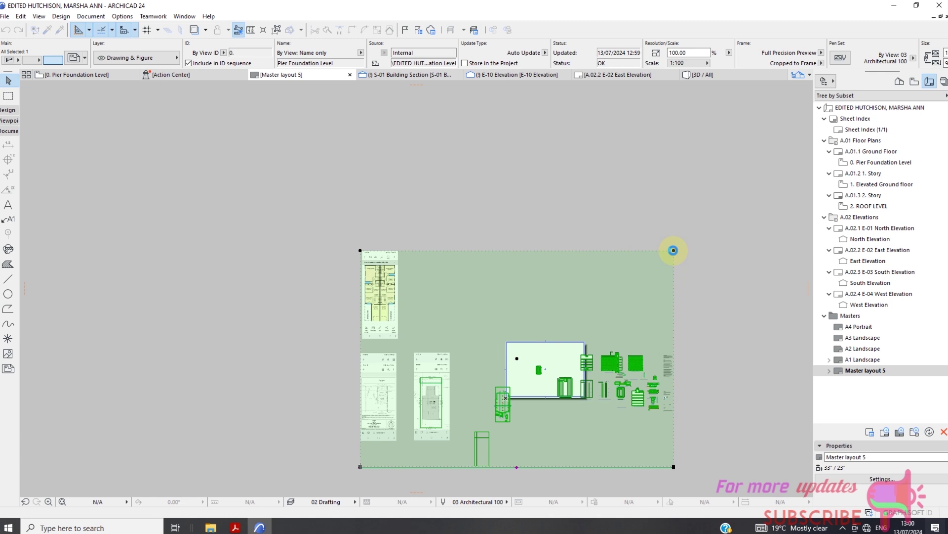
Step: Adjust the Pier Foundation Level drawing's frame from its upper-right corner, cropping away the content above and right of the foundation plan
click(673, 250)
click(674, 250)
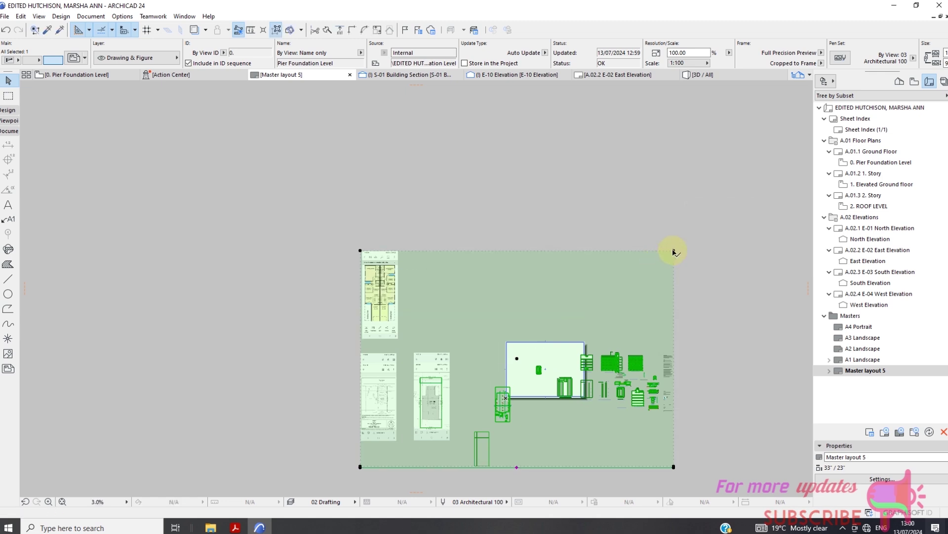
click(673, 250)
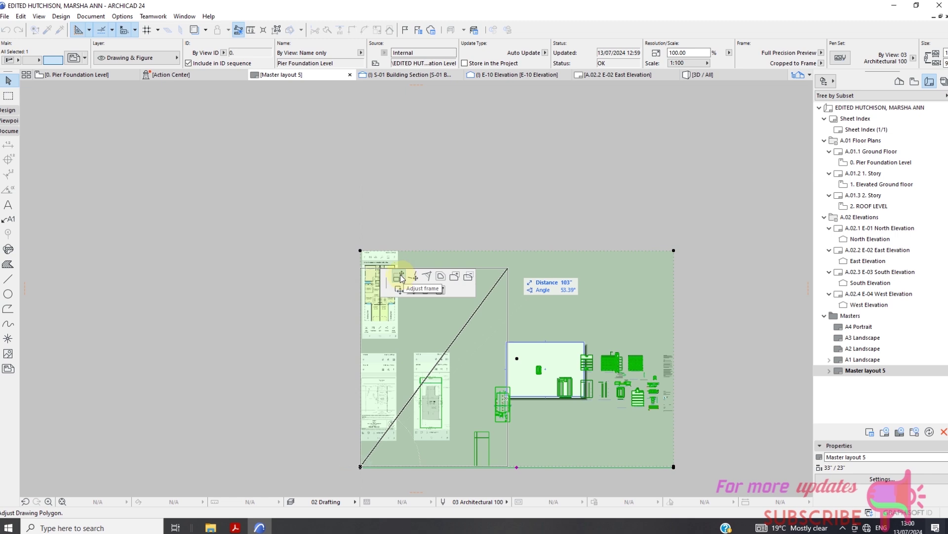
scroll(509, 391, up, 5)
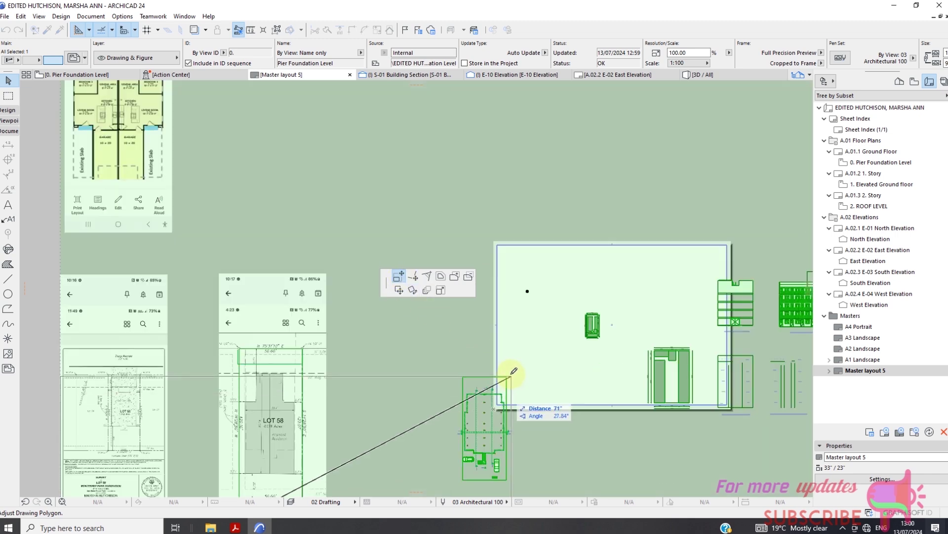
click(511, 375)
scroll(504, 285, down, 5)
scroll(364, 334, up, 3)
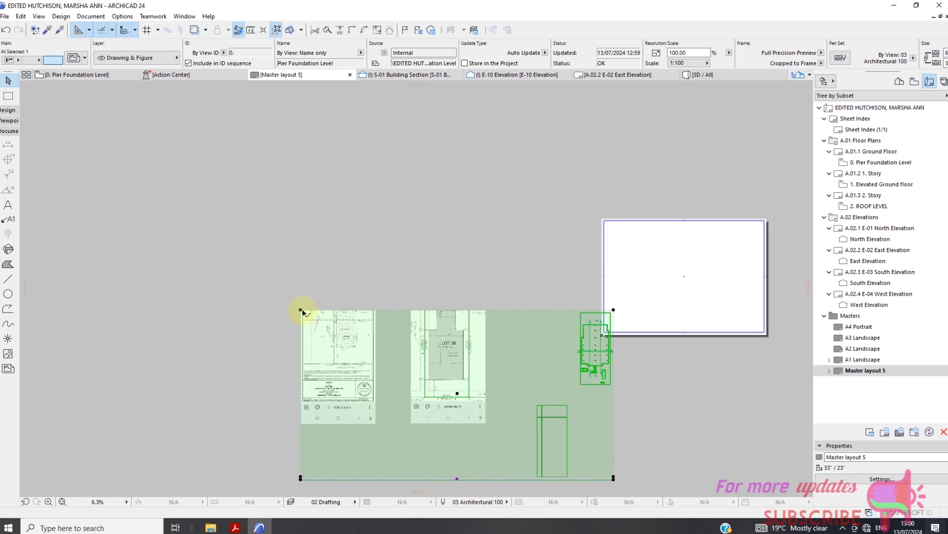
Step: Crop the left and bottom sides of the drawing's frame so that it closely surrounds the foundation plan
click(613, 310)
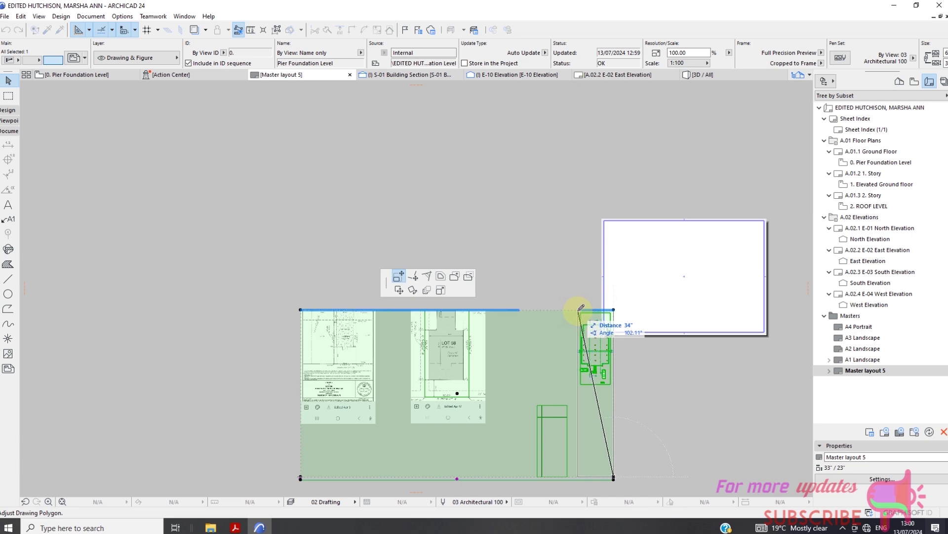
click(578, 311)
click(577, 476)
click(614, 310)
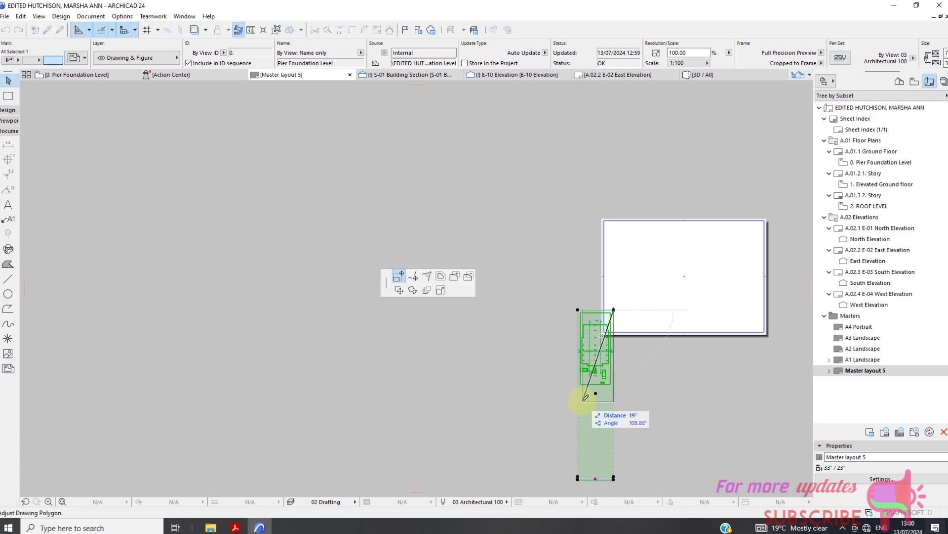
click(579, 392)
scroll(598, 366, up, 3)
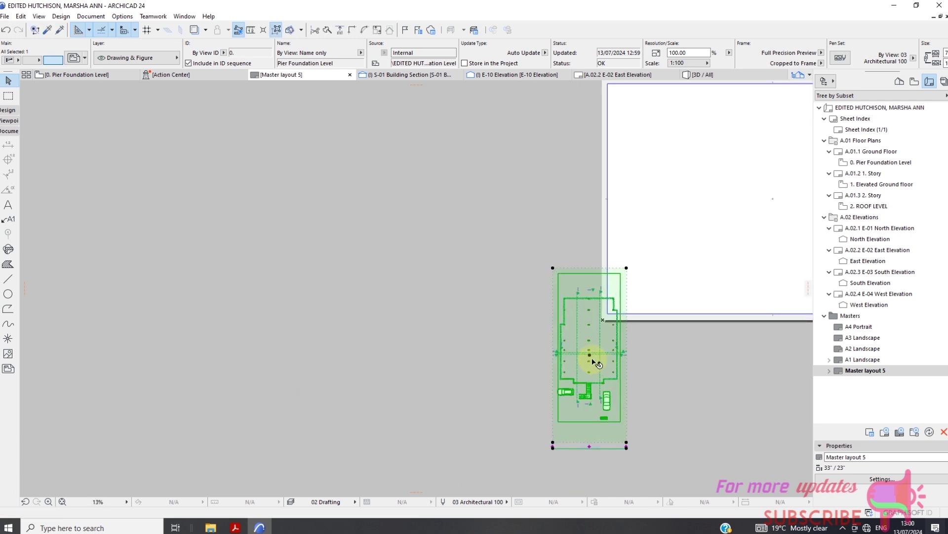
Step: Move the cropped Pier Foundation Level drawing inside the sheet margins, near the upper-left corner of the master layout
scroll(558, 374, down, 3)
click(555, 328)
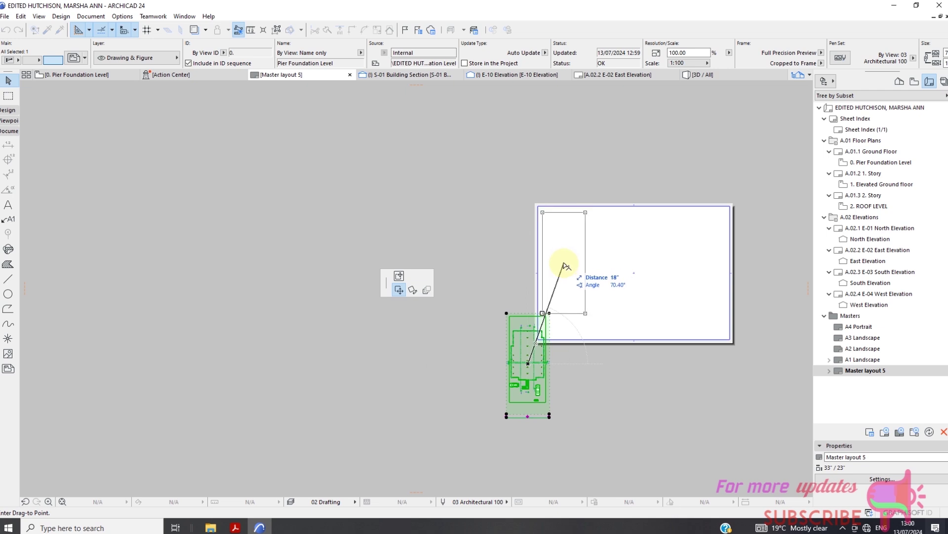
click(587, 257)
scroll(586, 257, up, 3)
scroll(401, 252, down, 1)
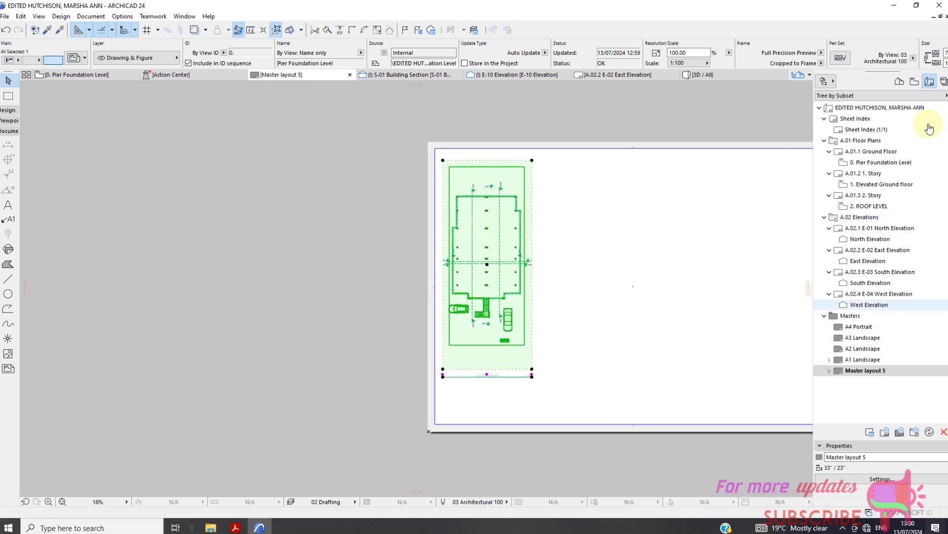
Step: In the 0. Pier Foundation Level view settings, set the scale to 1" = 10' and the layer combination to 04 Plans - Approval
click(915, 82)
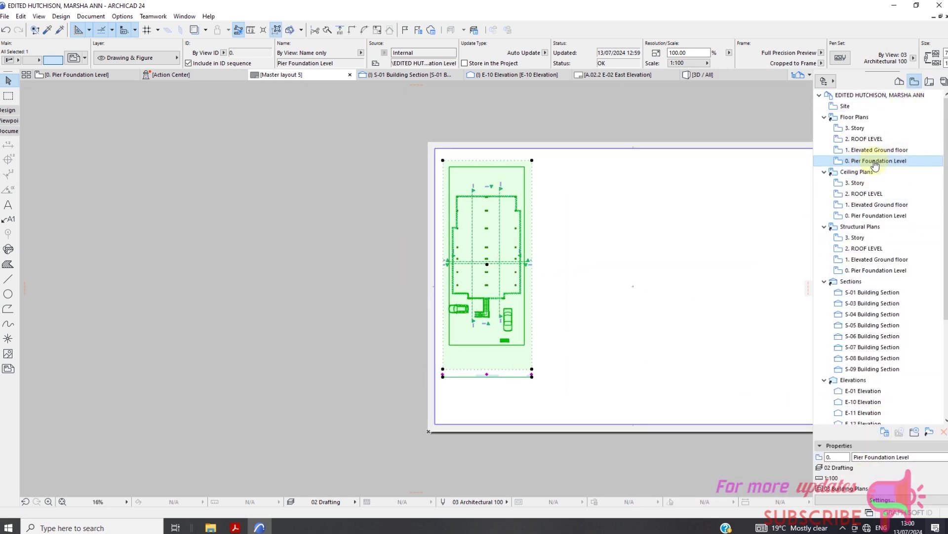
click(885, 500)
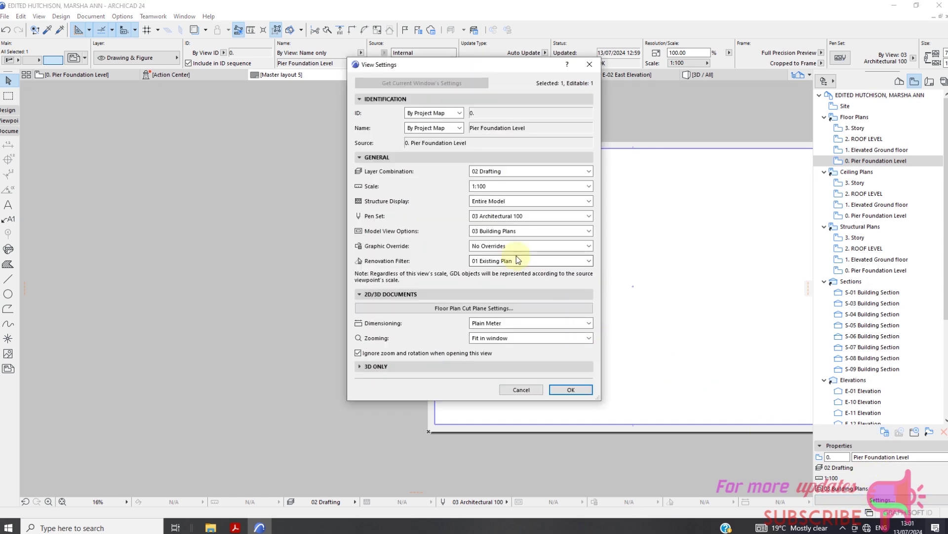
click(589, 186)
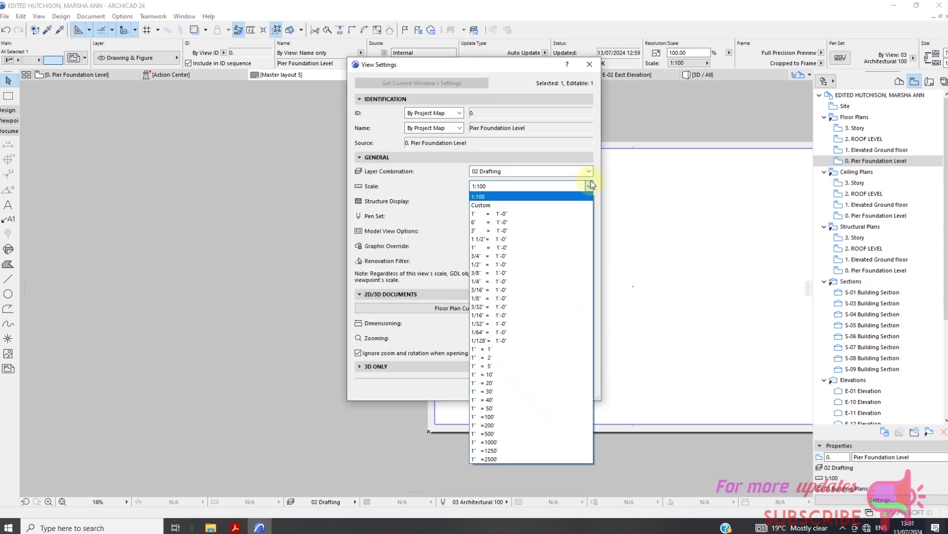
click(532, 374)
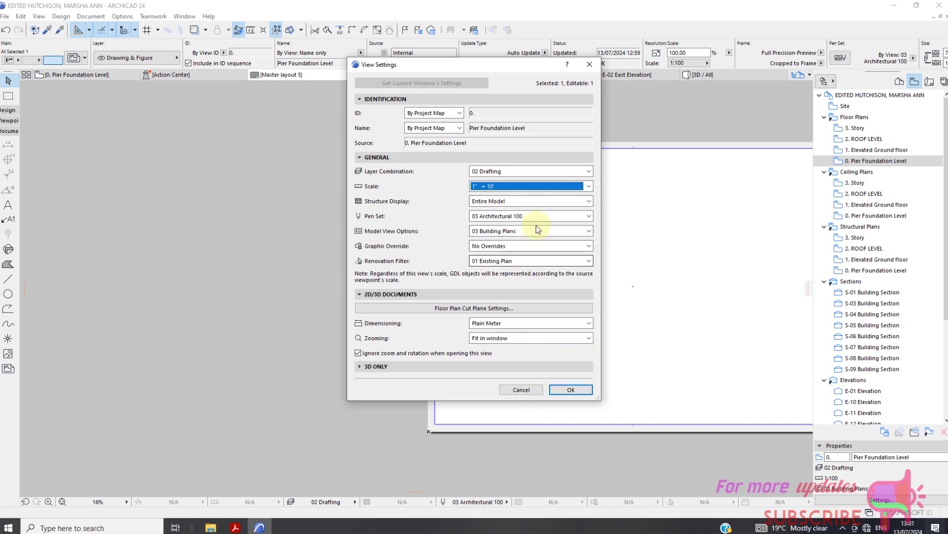
click(558, 173)
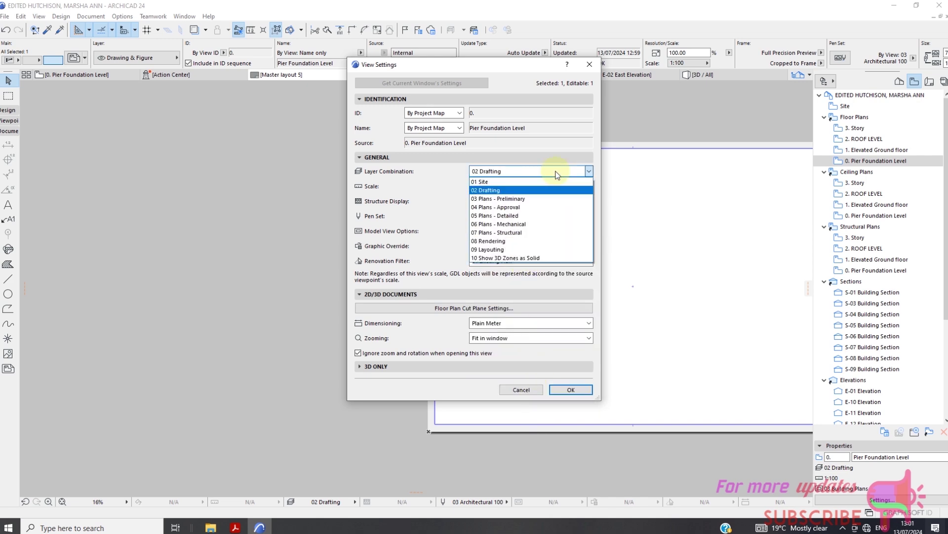
click(536, 205)
Step: Set the view's renovation filter to 05 Planned Status and its dimensioning to US Architect, and apply the view settings
click(561, 232)
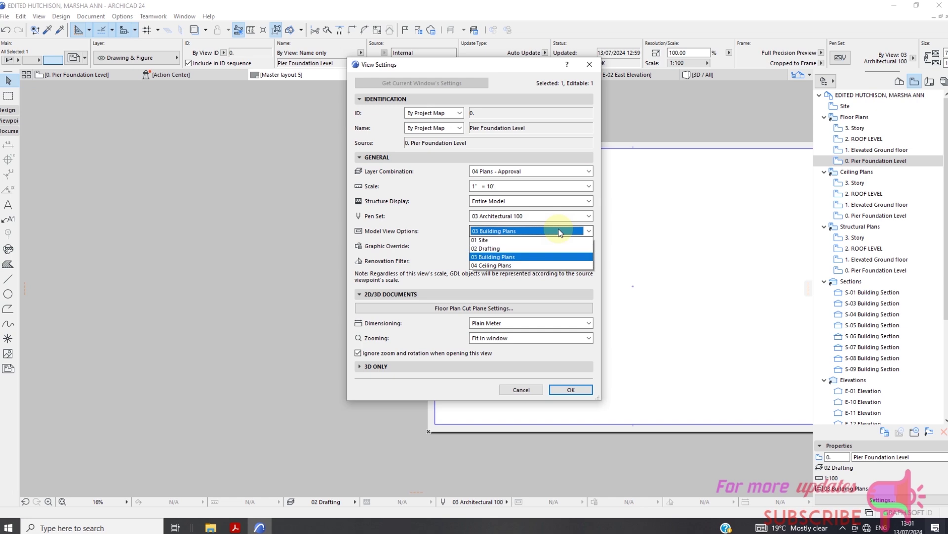
click(557, 232)
click(561, 261)
click(552, 304)
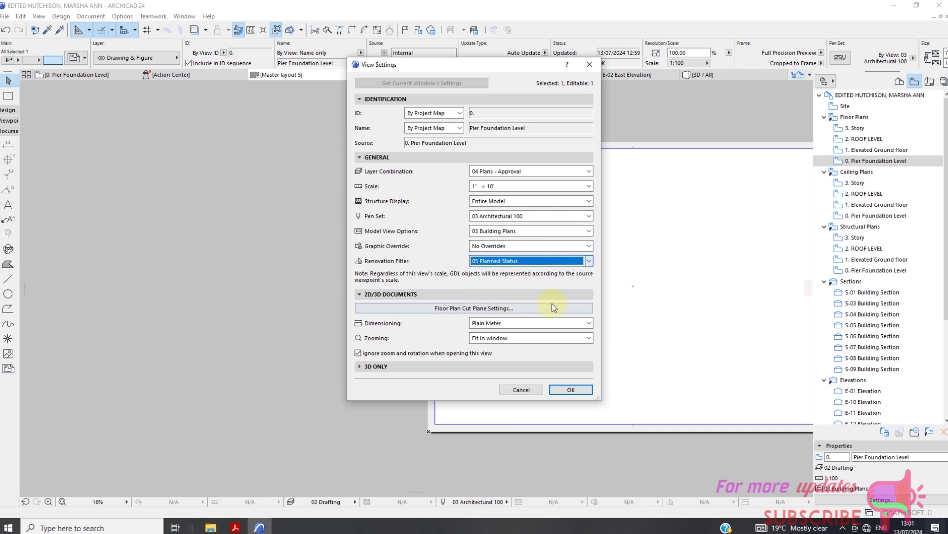
click(555, 322)
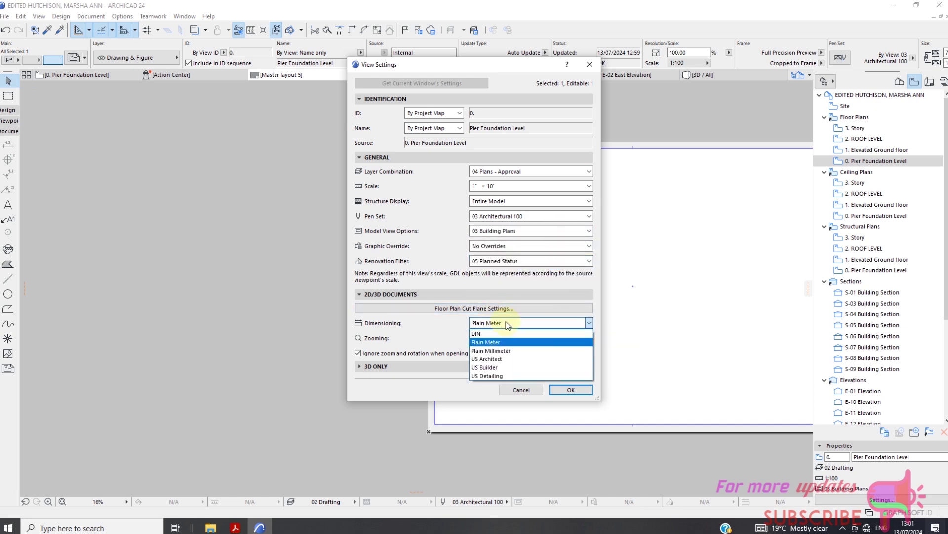
click(499, 359)
click(563, 389)
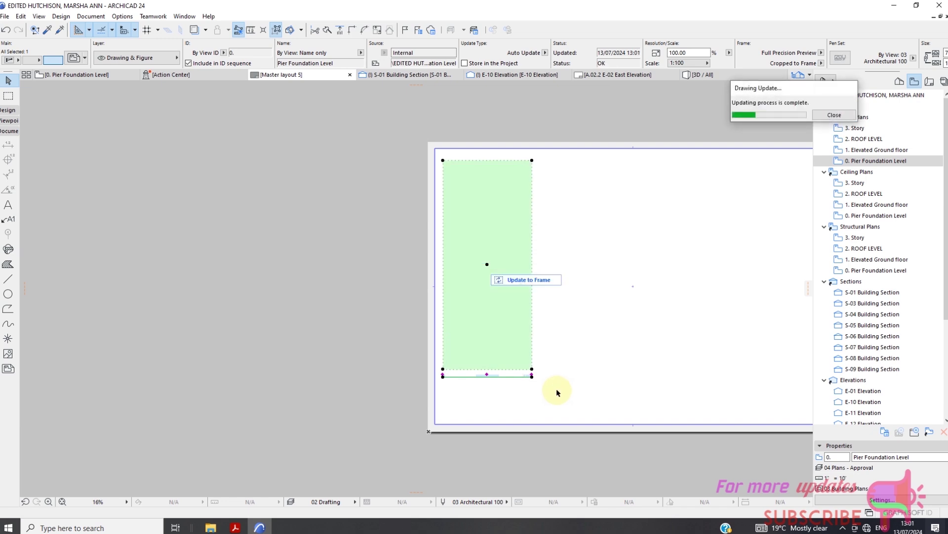
Step: Delete the placed Pier Foundation Level drawing from the master layout
scroll(512, 325, up, 2)
scroll(372, 297, down, 3)
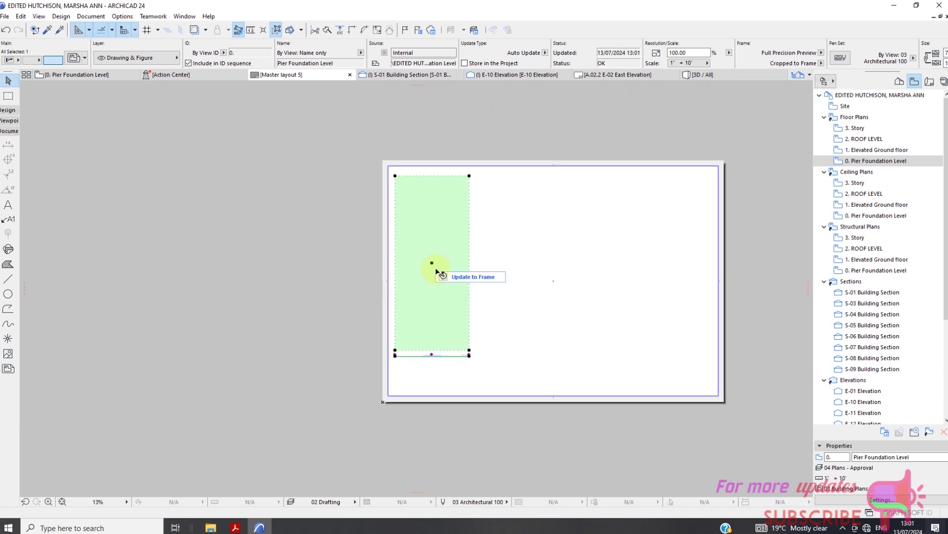
right_click(436, 270)
click(464, 395)
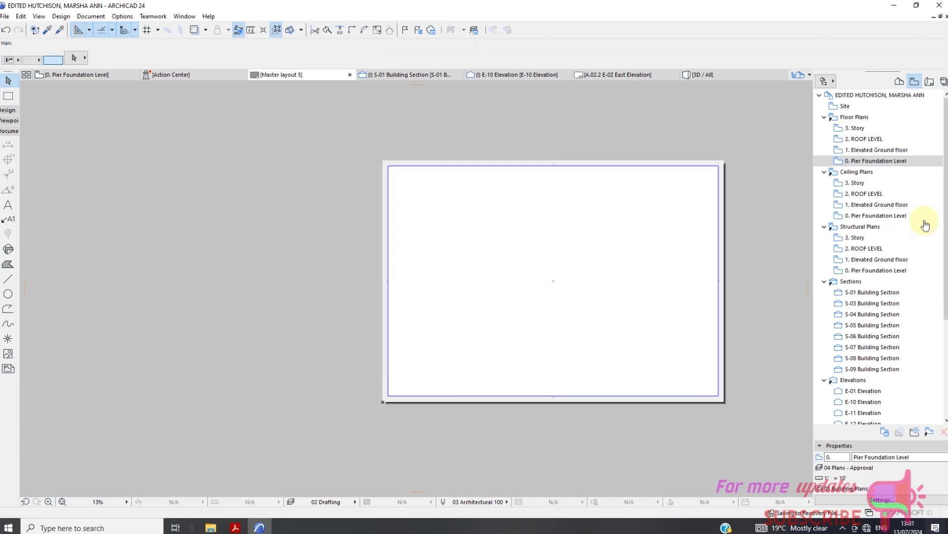
Step: Place the 0. Pier Foundation Level view on the master layout again and select the new drawing
drag(553, 246, 435, 242)
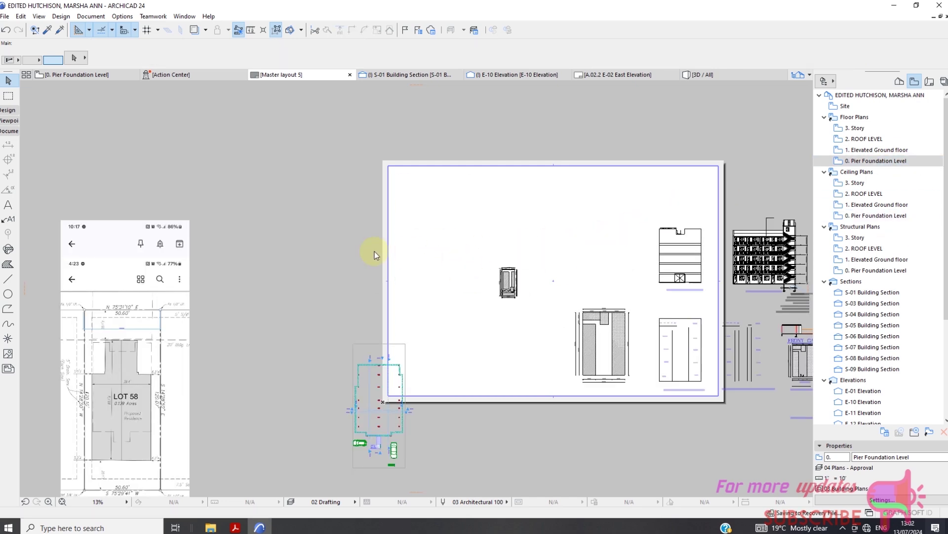
scroll(371, 252, down, 2)
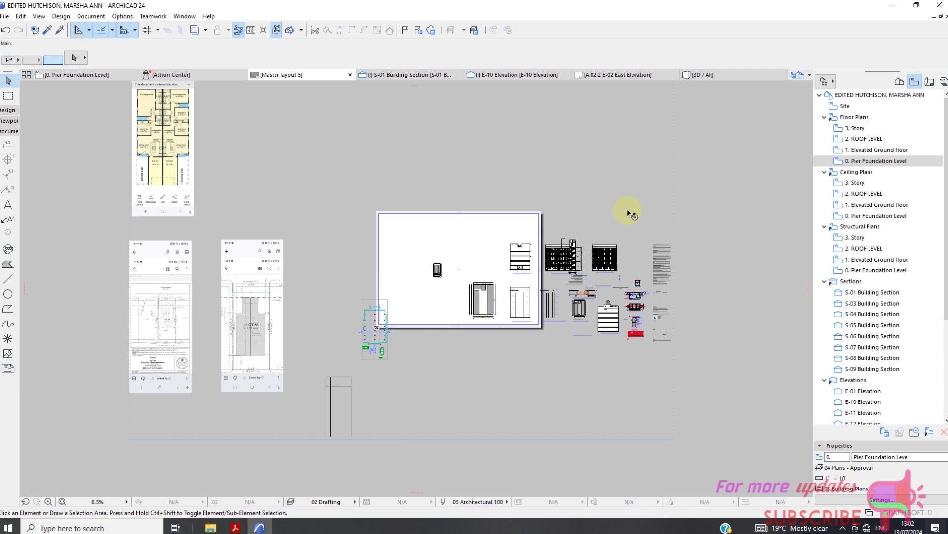
key(ctrl+a)
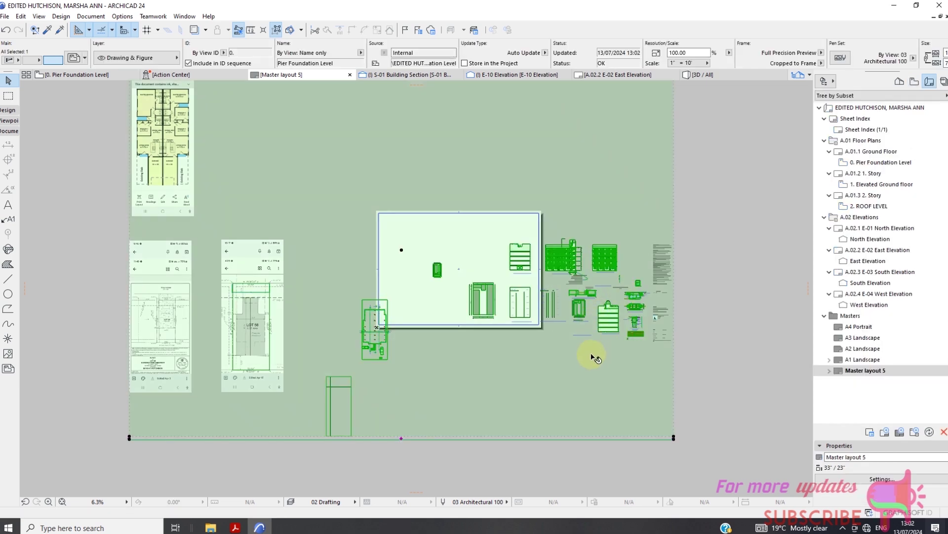
Step: Crop the top, right and left of the drawing's frame down to a narrow strip around the foundation plan
scroll(596, 357, down, 2)
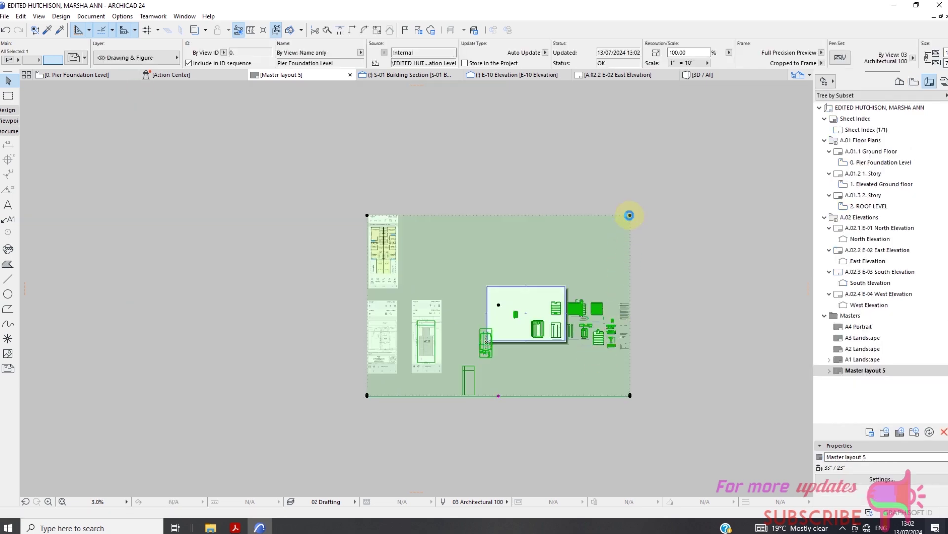
click(630, 217)
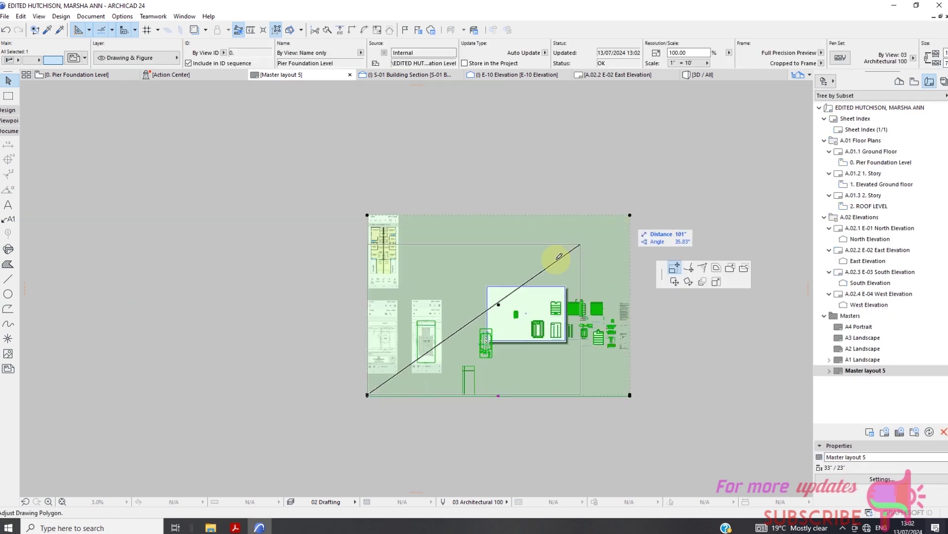
click(496, 325)
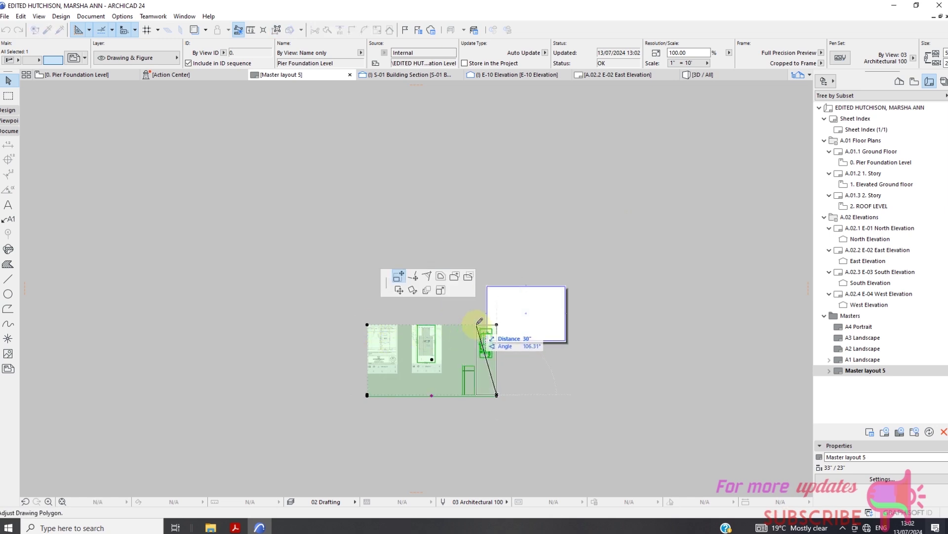
click(477, 324)
Step: Move the drawing title up to just below the foundation plan and crop the empty lower part of the frame
click(496, 395)
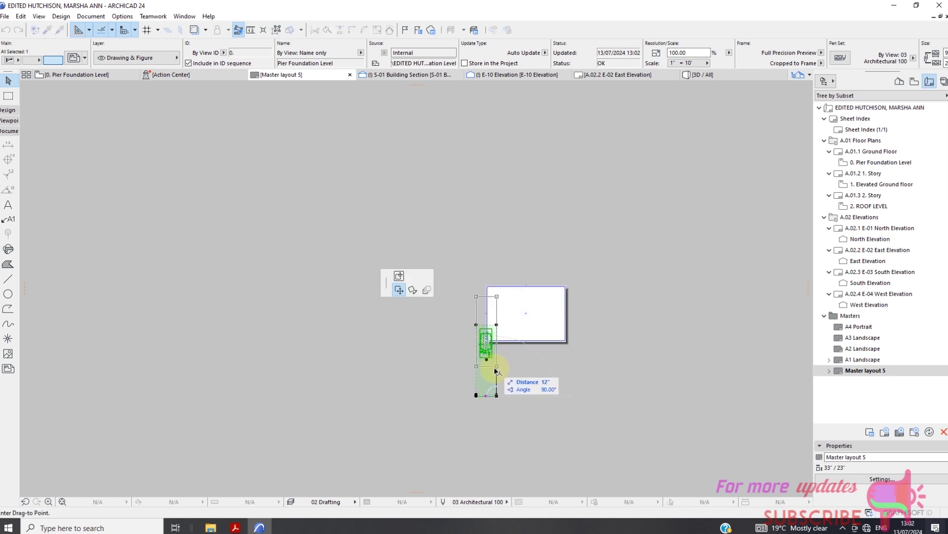
click(399, 276)
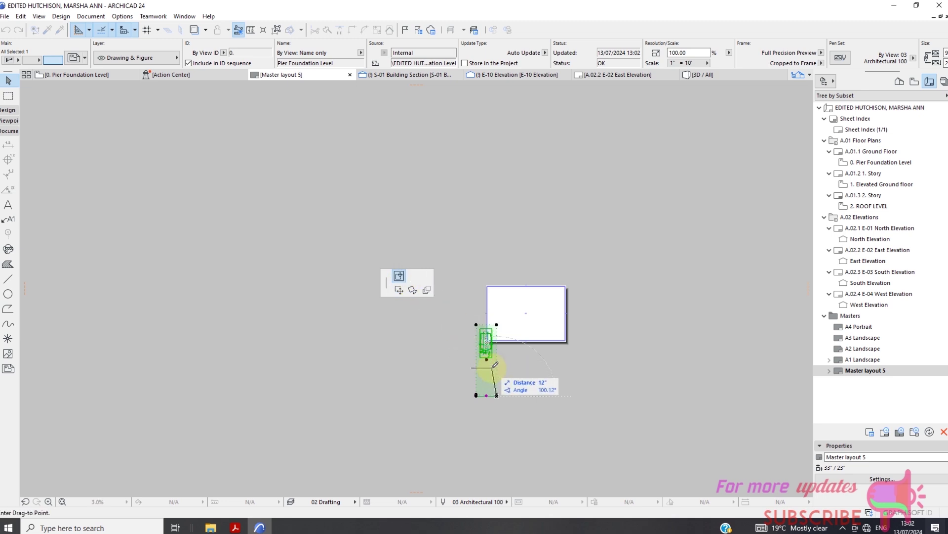
click(494, 363)
scroll(489, 356, up, 3)
click(508, 446)
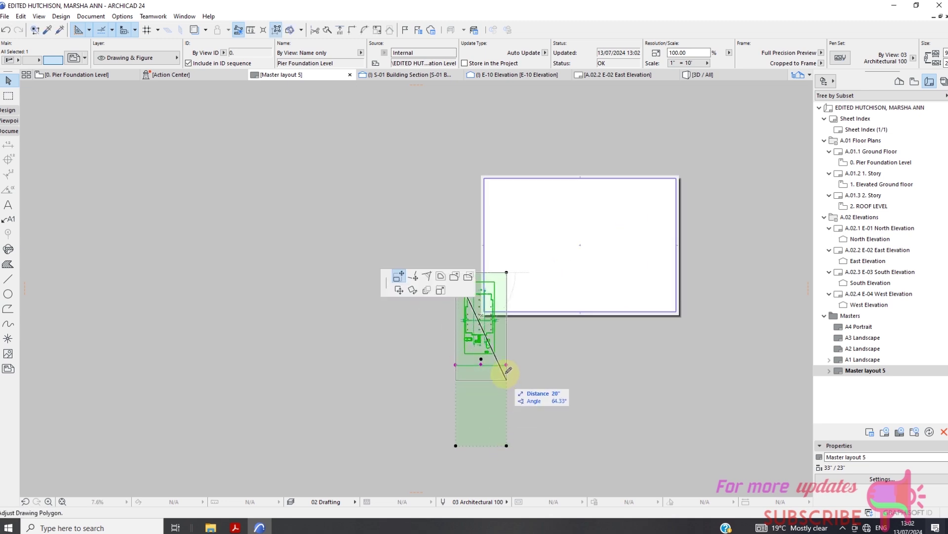
click(511, 378)
Step: Shift the drawing slightly upward, then tighten its frame from the upper-right and upper-left corners around the site boundary
scroll(496, 314, up, 1)
scroll(492, 311, up, 3)
click(513, 398)
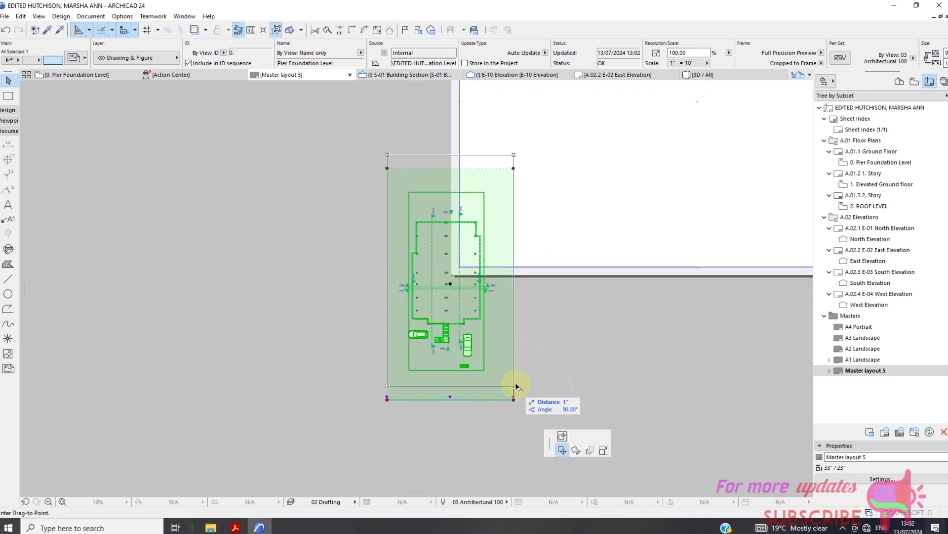
click(514, 381)
click(514, 150)
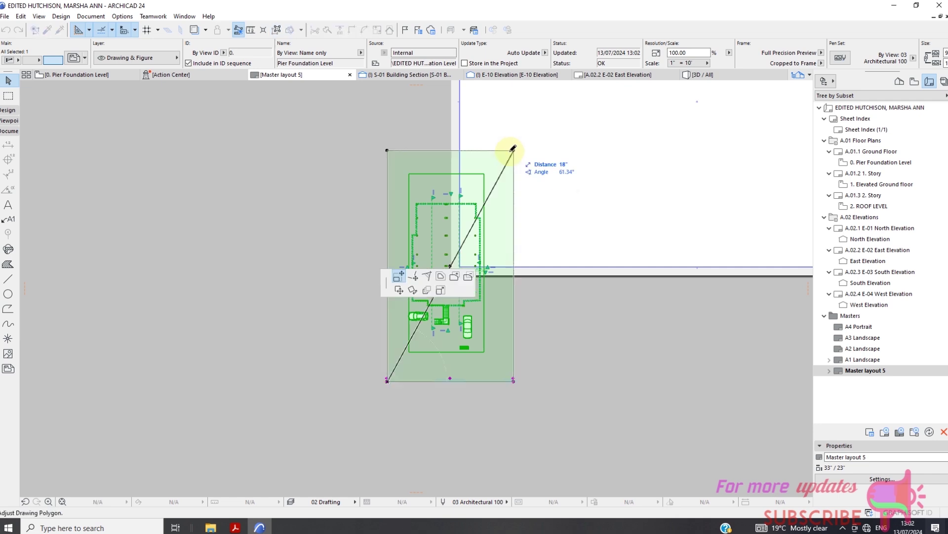
click(493, 165)
click(388, 166)
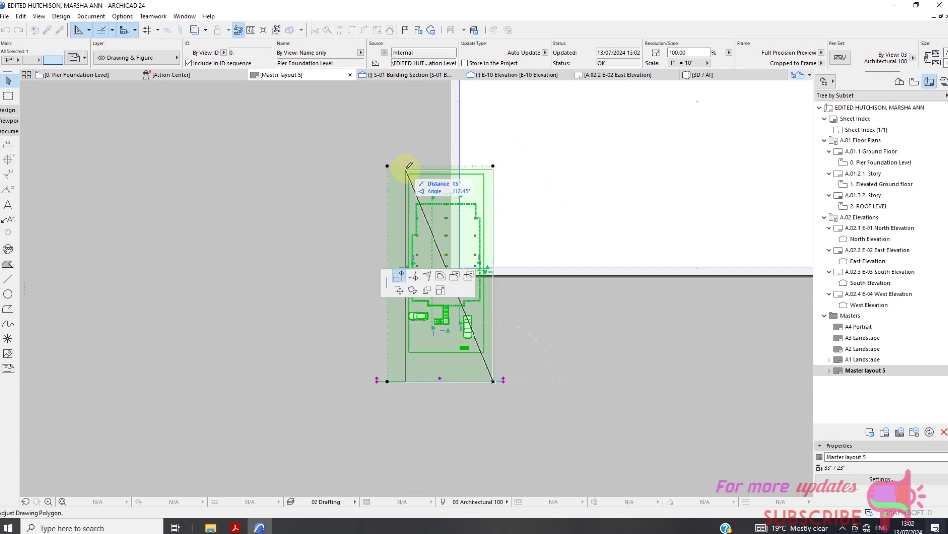
click(406, 166)
click(406, 166)
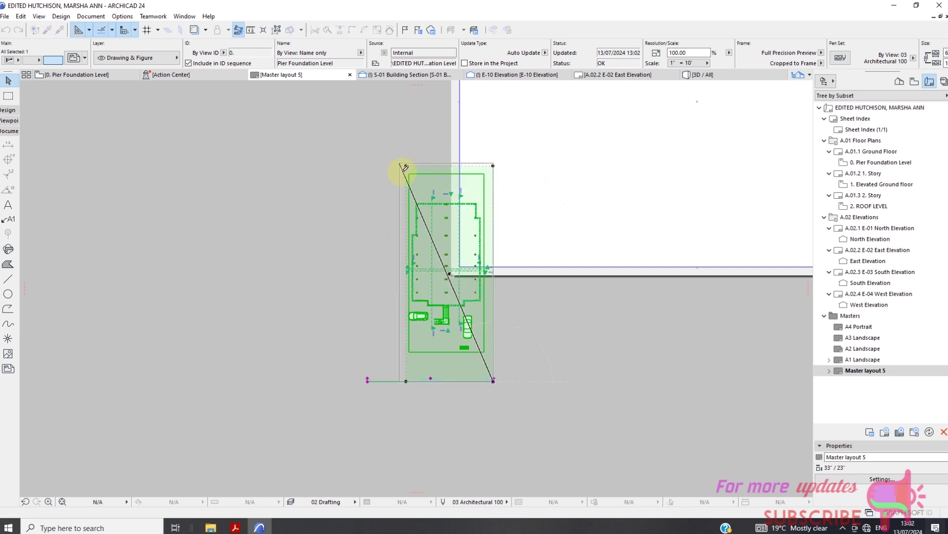
click(399, 162)
Step: Align the drawing title with the frame's left edge and crop the frame's lower edge closer to the site boundary
click(371, 380)
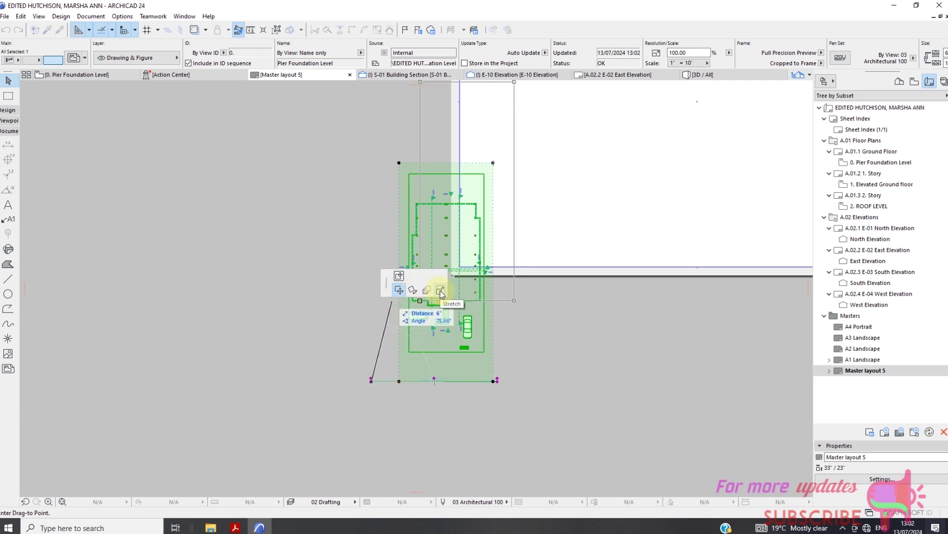
click(399, 380)
click(493, 380)
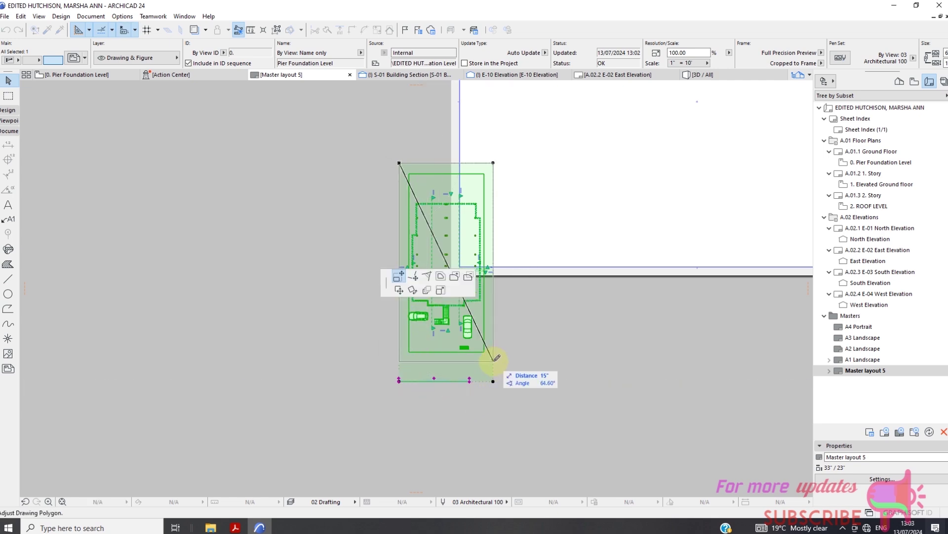
click(493, 361)
Step: Move the cropped foundation drawing inside the sheet margins near the layout's upper-left corner and deselect it
scroll(361, 373, down, 2)
click(420, 297)
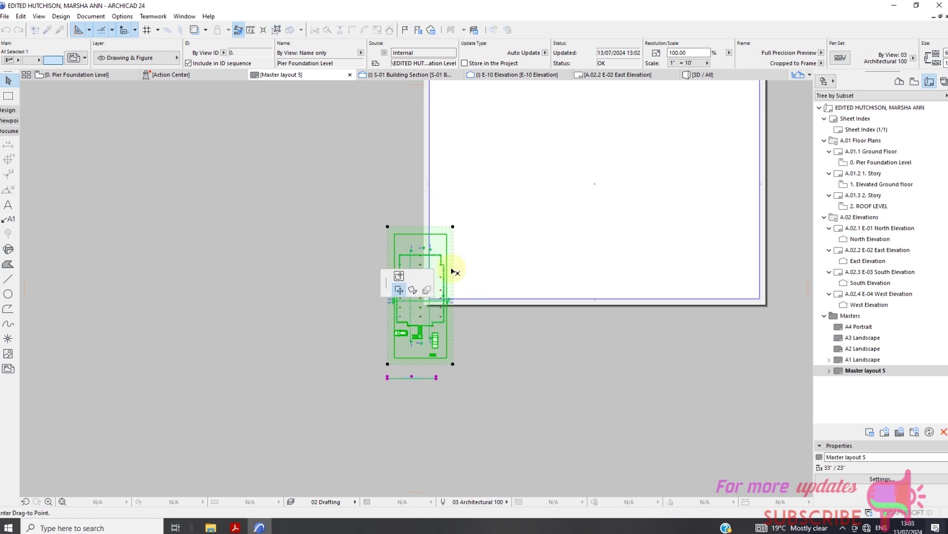
scroll(451, 261, down, 2)
click(464, 204)
scroll(477, 224, up, 3)
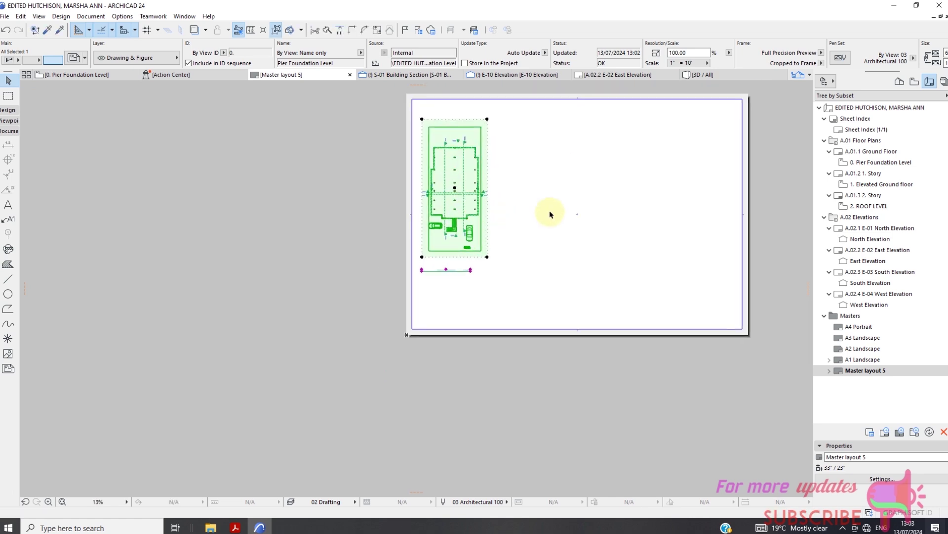
click(550, 214)
scroll(458, 169, up, 7)
scroll(430, 205, down, 4)
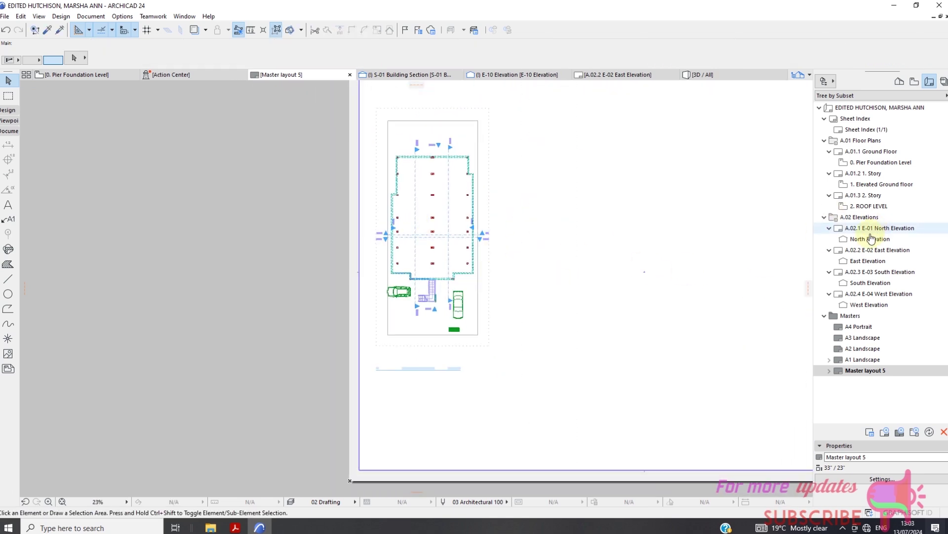
Step: Place the 1. Elevated Ground floor view from Floor Plans on the master layout and select the placed drawing
click(915, 81)
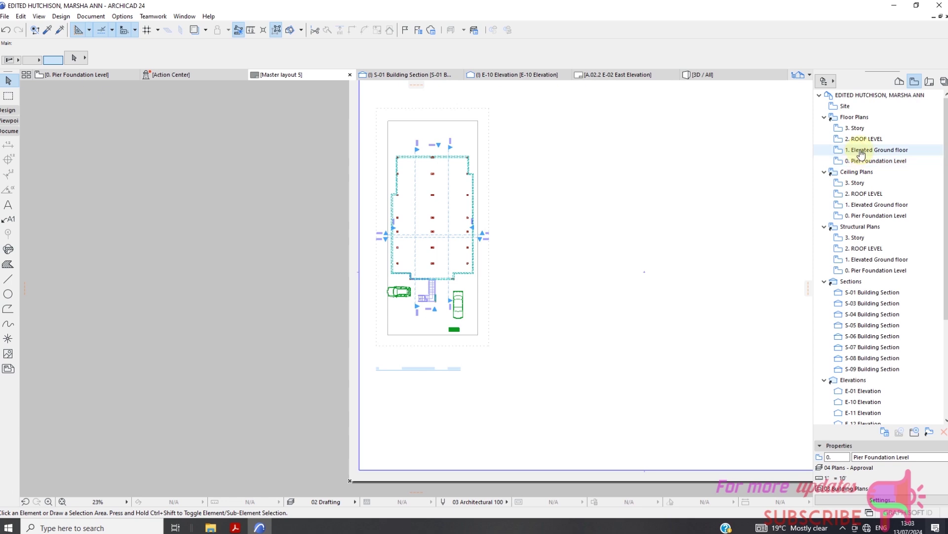
click(860, 150)
drag(839, 165, 576, 258)
click(321, 233)
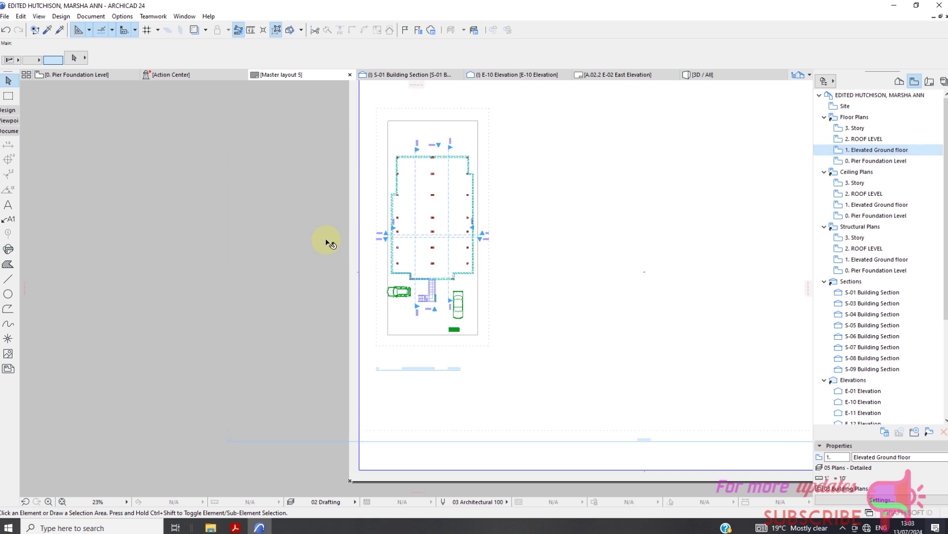
scroll(283, 262, down, 4)
scroll(387, 275, up, 1)
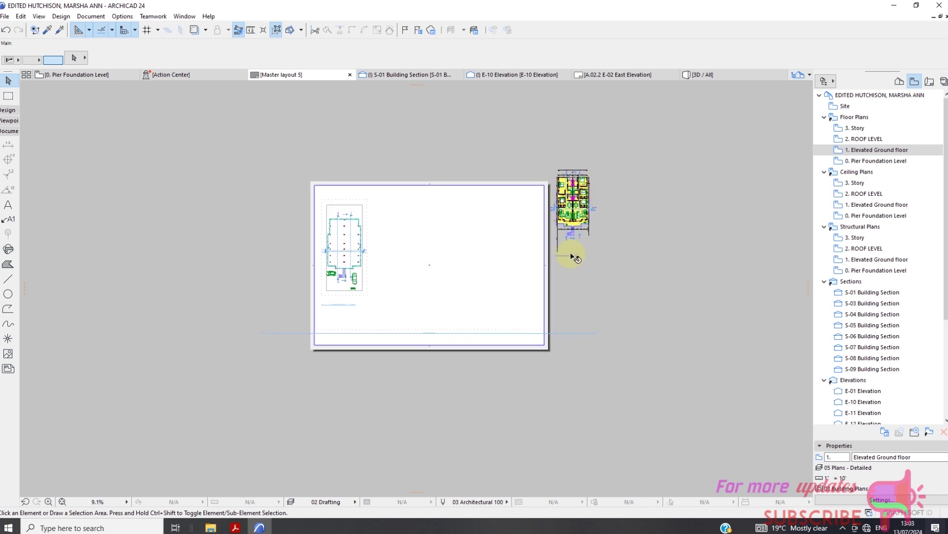
click(574, 204)
Step: Crop the left side of the Elevated Ground floor drawing's frame from its upper-left corner, close to the floor plan
scroll(263, 170, up, 2)
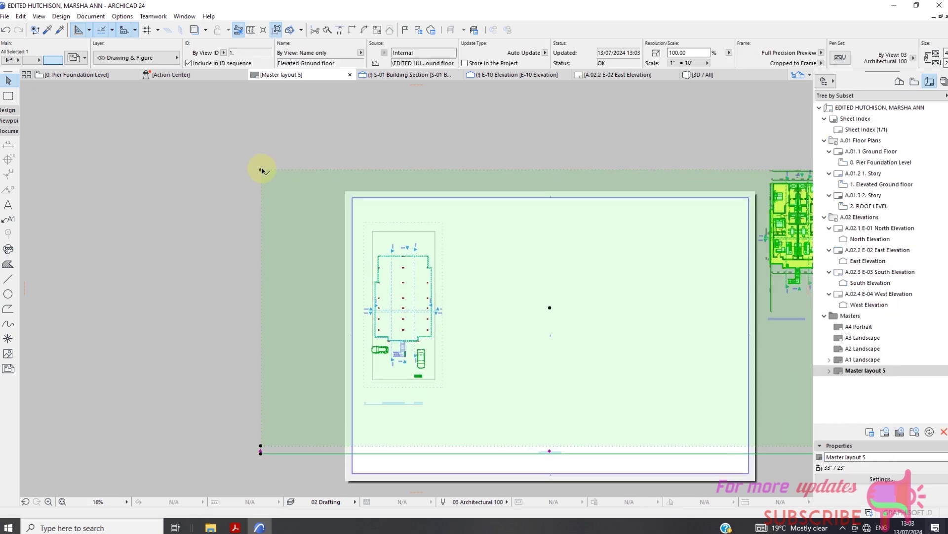
click(314, 181)
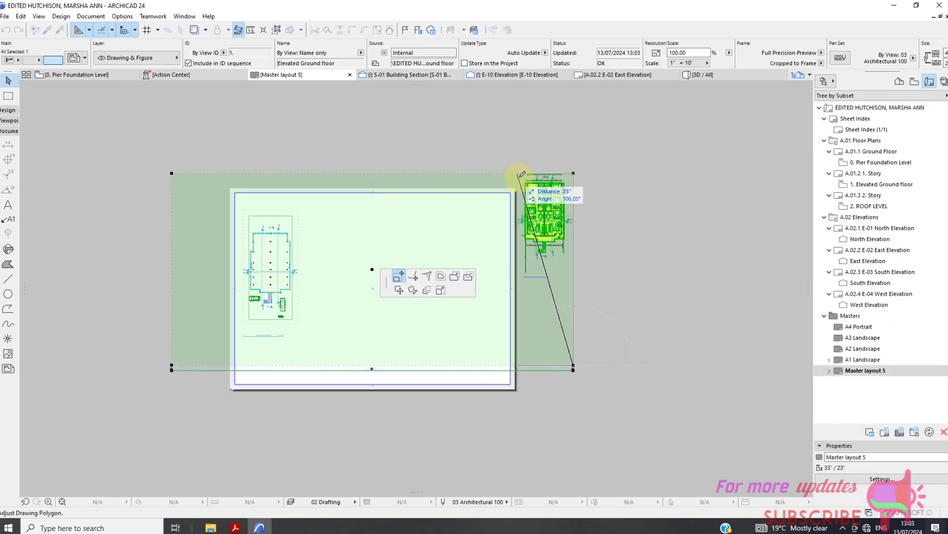
scroll(529, 171, up, 3)
click(529, 168)
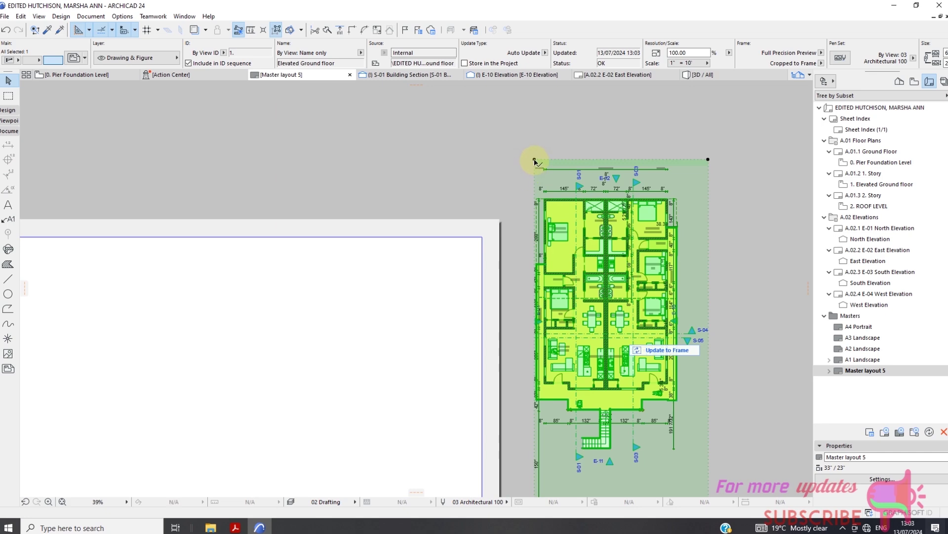
Step: Extend the upper-left corner of the Elevated Ground floor drawing's frame slightly outward and check the dimensions above the plan
click(534, 160)
click(523, 157)
scroll(587, 158, up, 3)
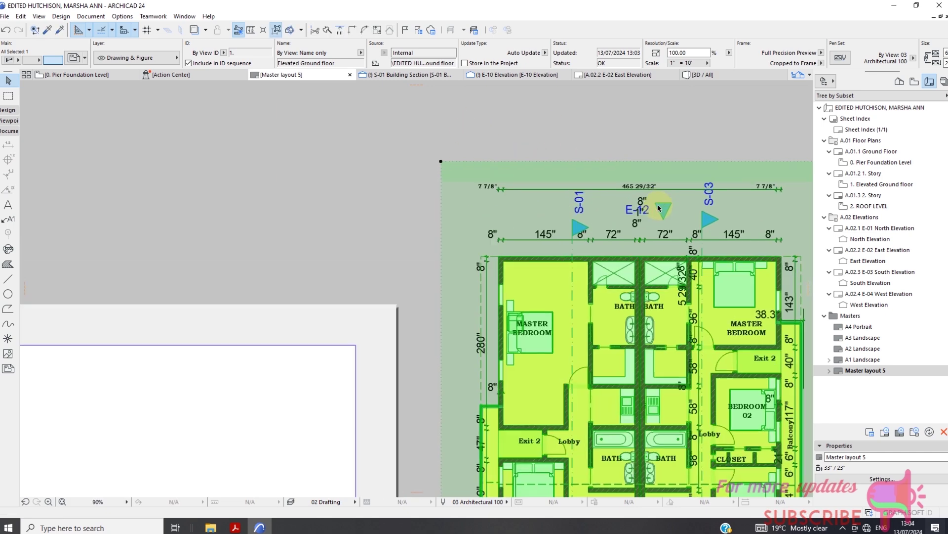
scroll(660, 208, up, 1)
scroll(528, 195, down, 4)
scroll(528, 180, up, 6)
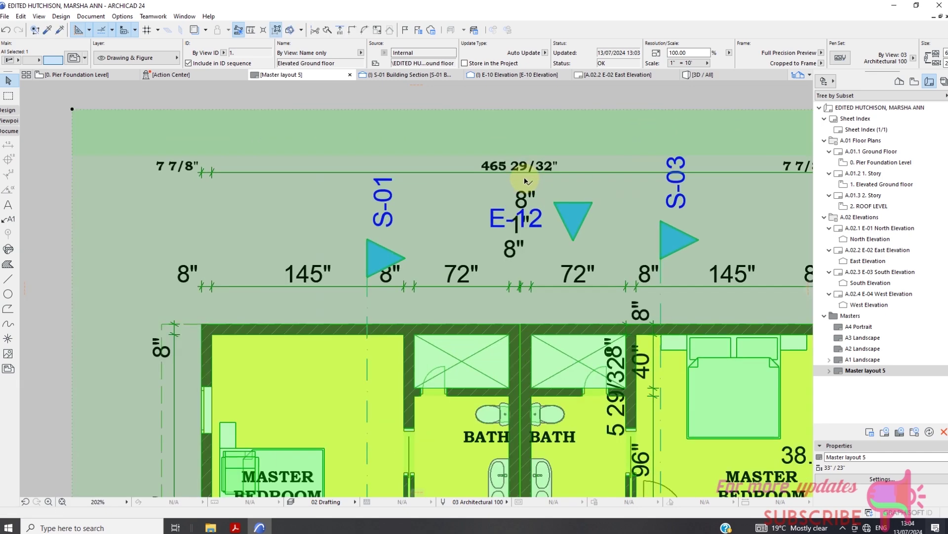
scroll(528, 181, down, 5)
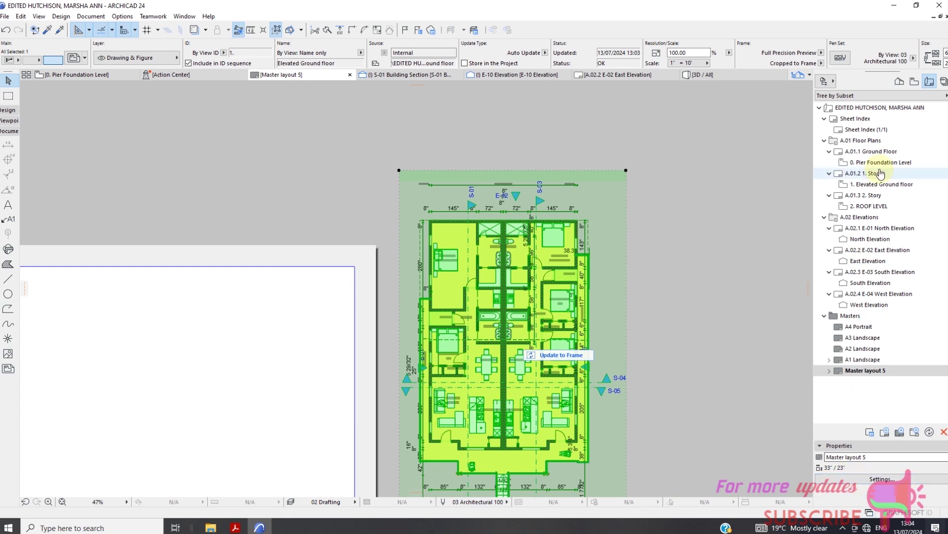
Step: Set the dimensioning standard of the Floor Plans view 1. Elevated Ground floor to Plain Meter in its view settings
click(915, 81)
click(876, 150)
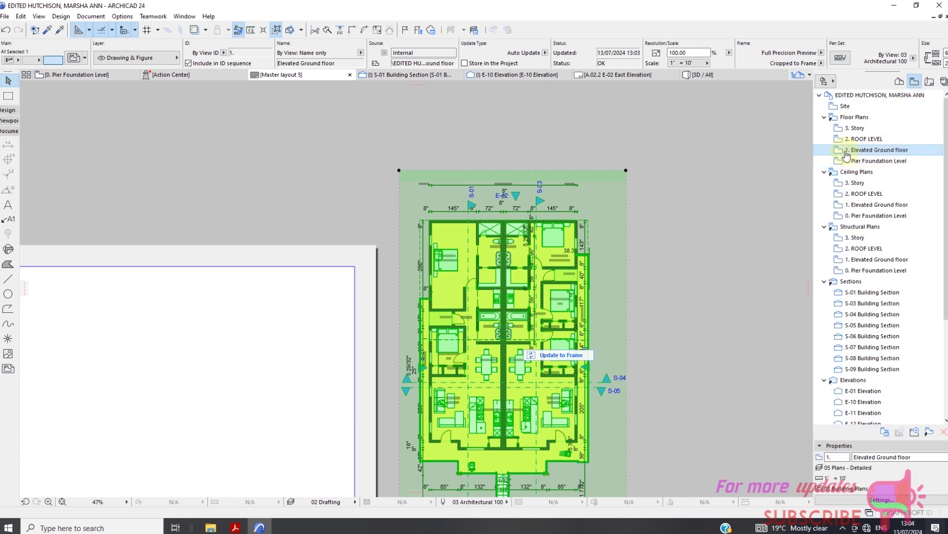
scroll(850, 378, down, 3)
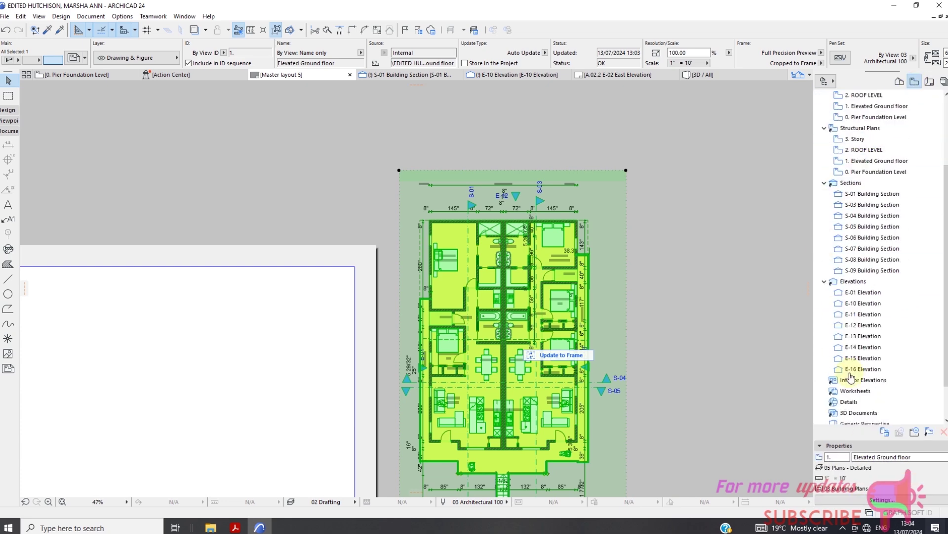
click(880, 500)
click(531, 323)
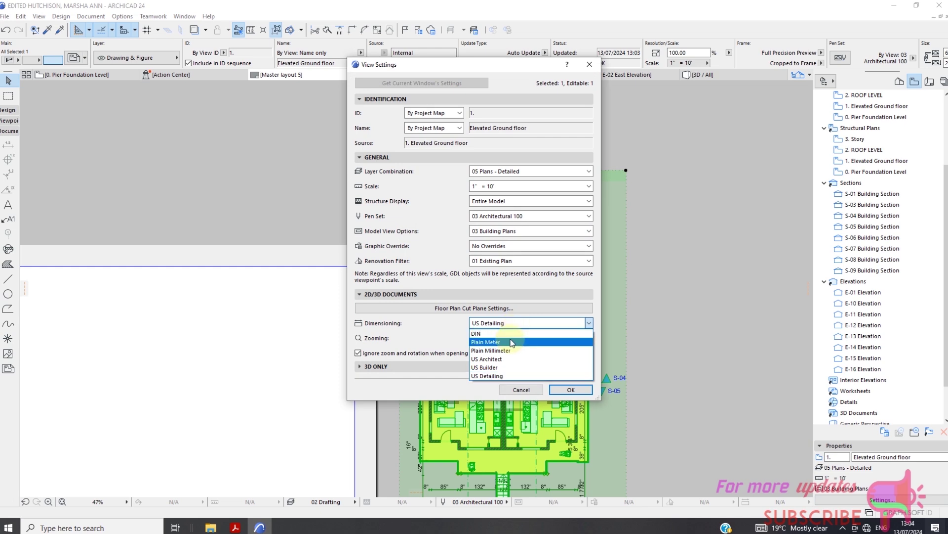
click(499, 339)
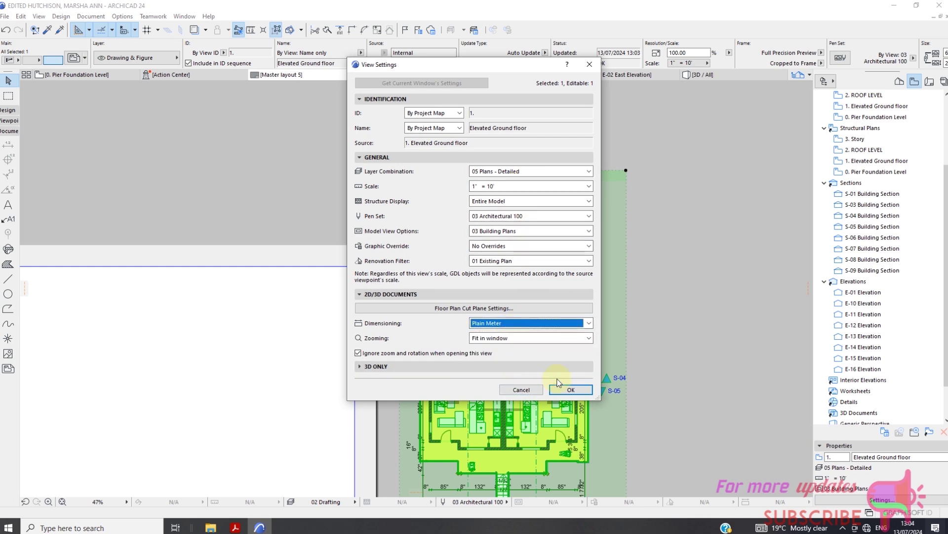
click(571, 389)
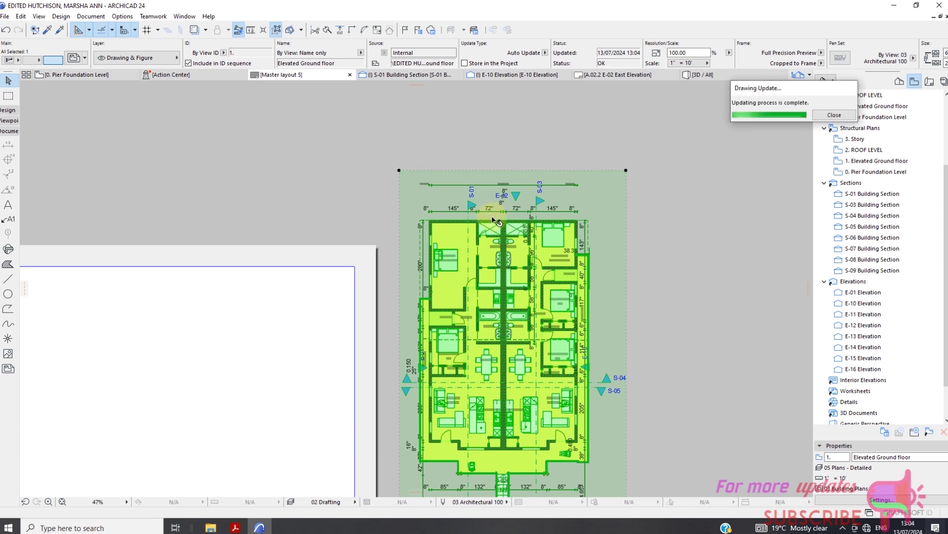
Step: Examine the dimension chains above the Elevated Ground floor plan on the layout after the unit change
scroll(519, 210, up, 2)
scroll(519, 210, up, 4)
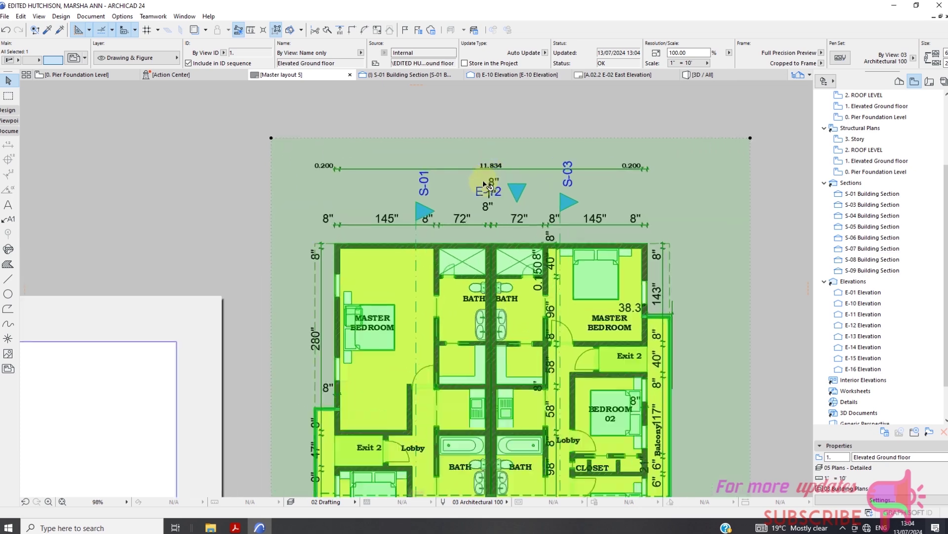
scroll(503, 146, up, 3)
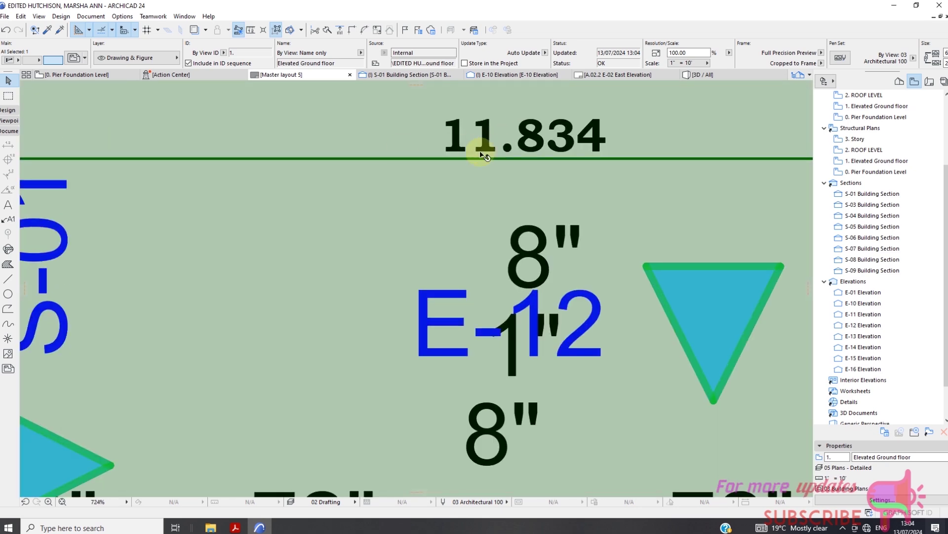
scroll(425, 168, down, 4)
scroll(282, 258, up, 3)
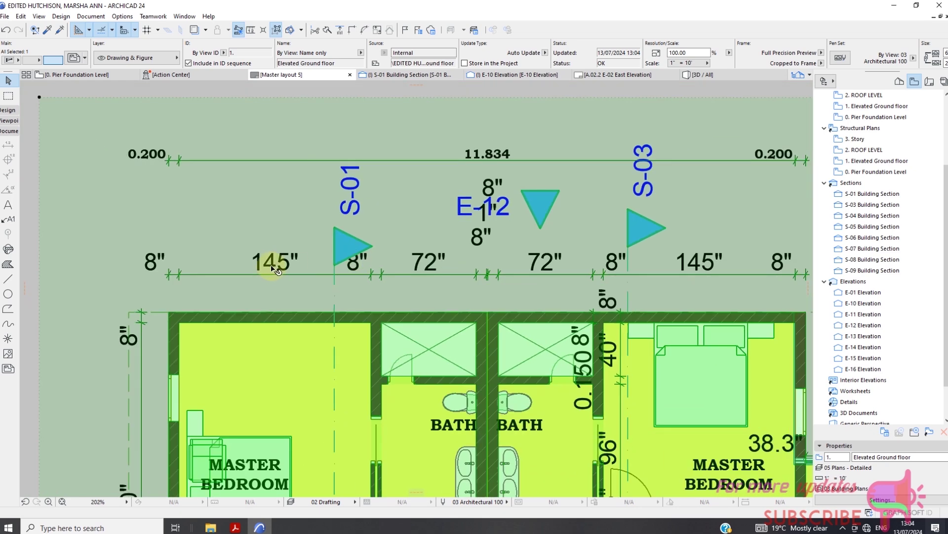
scroll(289, 258, down, 4)
scroll(288, 259, up, 3)
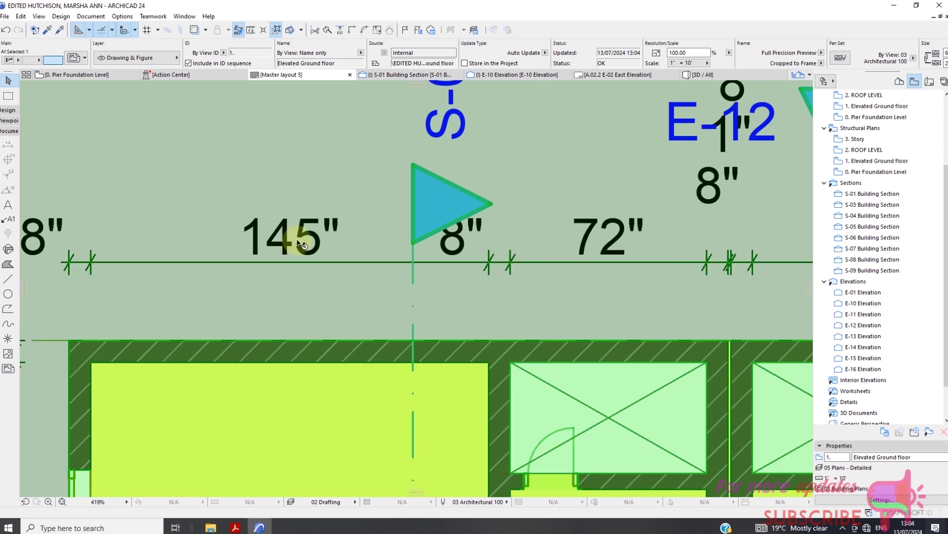
scroll(321, 187, down, 3)
Step: Open the drawing's source view with the layout as reference and set the leftmost 8" dimension text above the plan to Measured Value
right_click(321, 187)
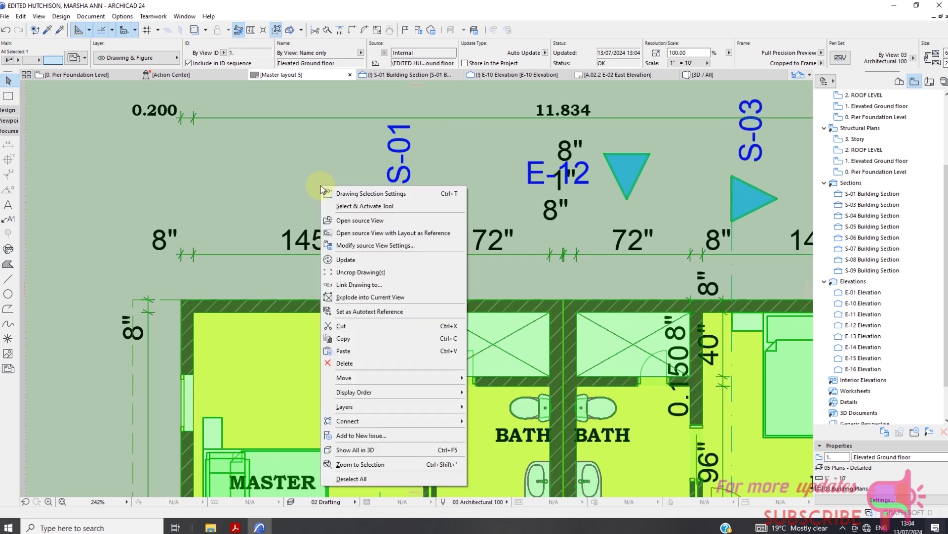
click(348, 234)
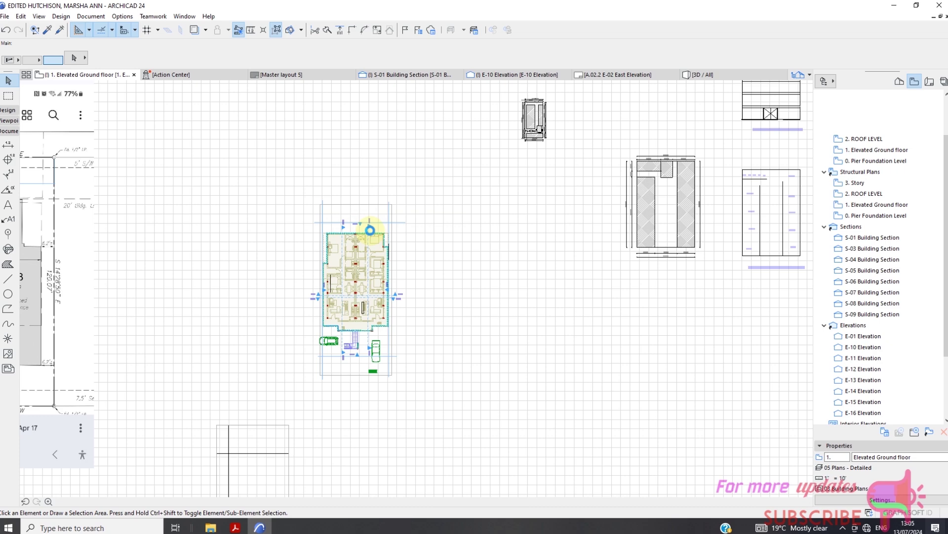
scroll(296, 225, up, 8)
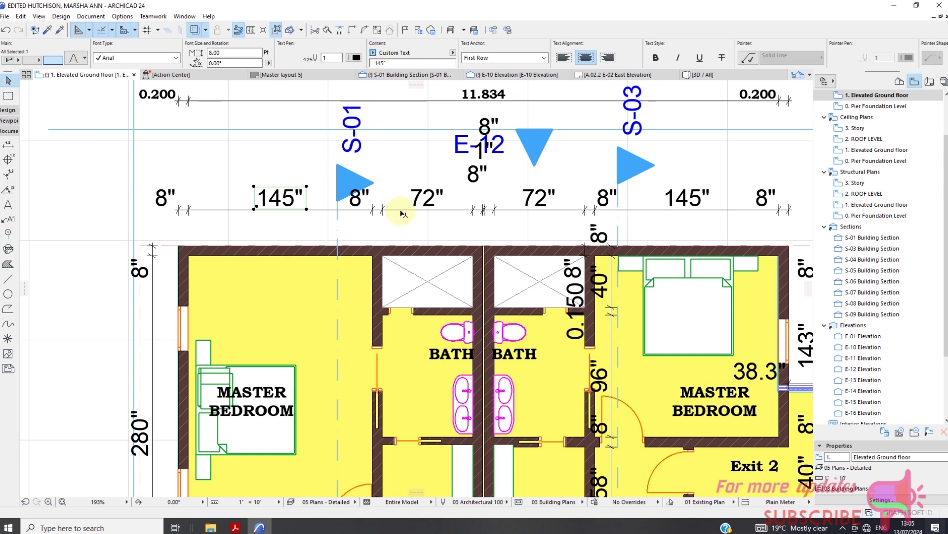
click(222, 212)
click(169, 198)
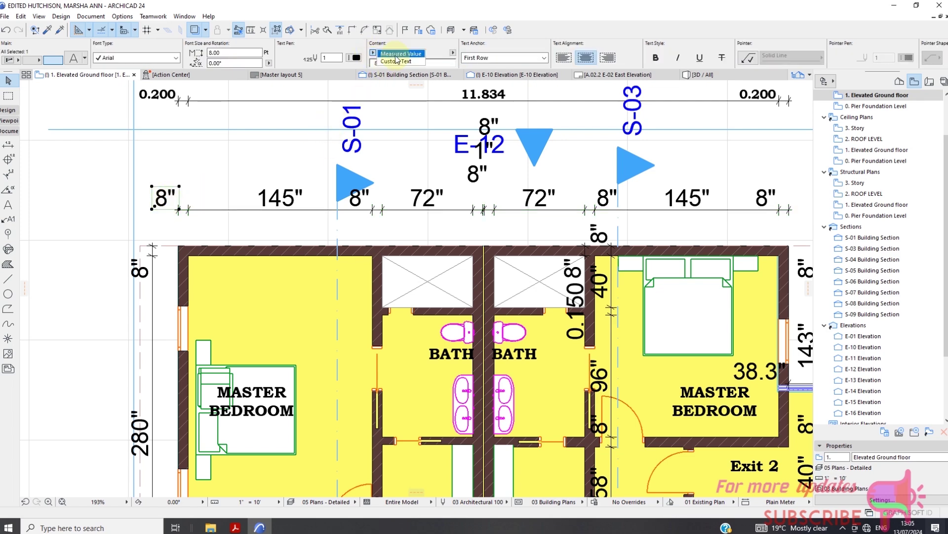
click(398, 54)
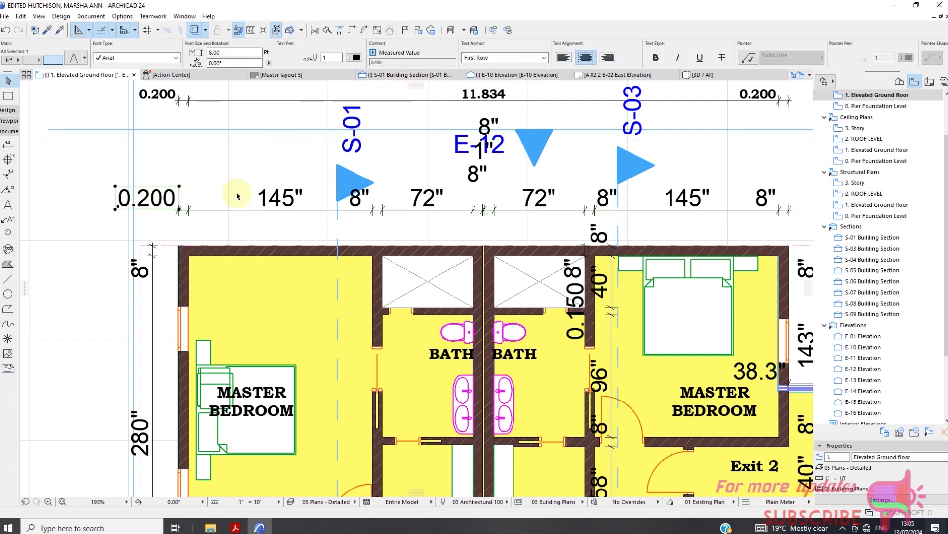
Step: Return to Master layout 5 and check the edited dimension on the updated drawing
scroll(239, 191, down, 4)
click(292, 75)
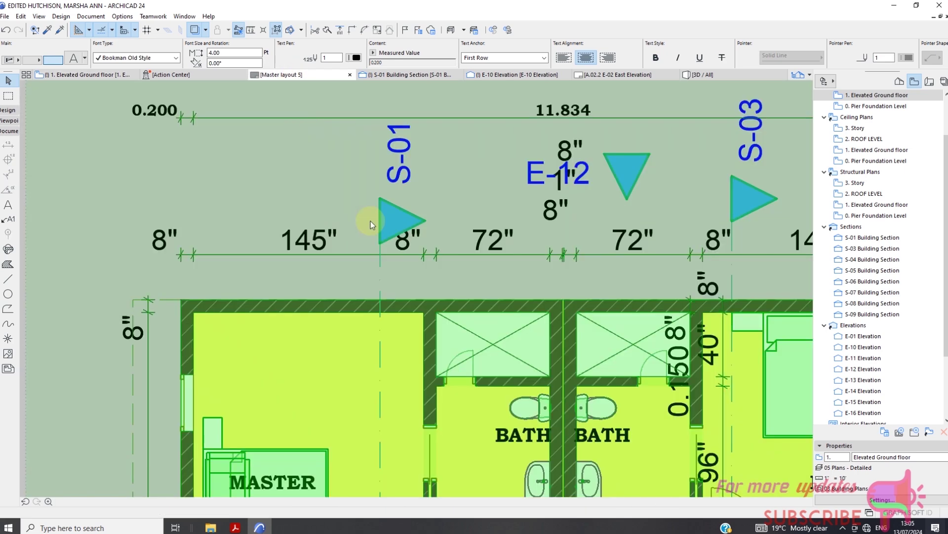
click(251, 224)
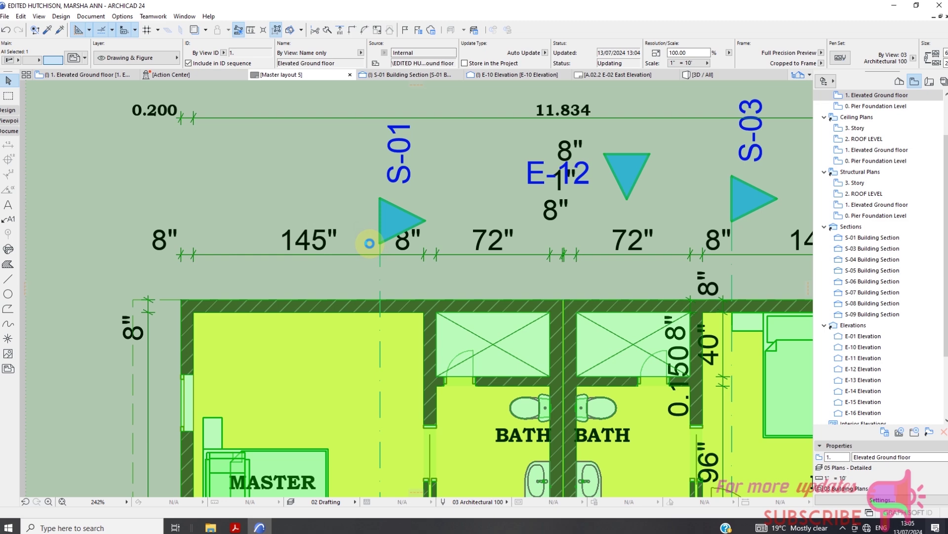
scroll(142, 238, up, 3)
scroll(199, 234, down, 3)
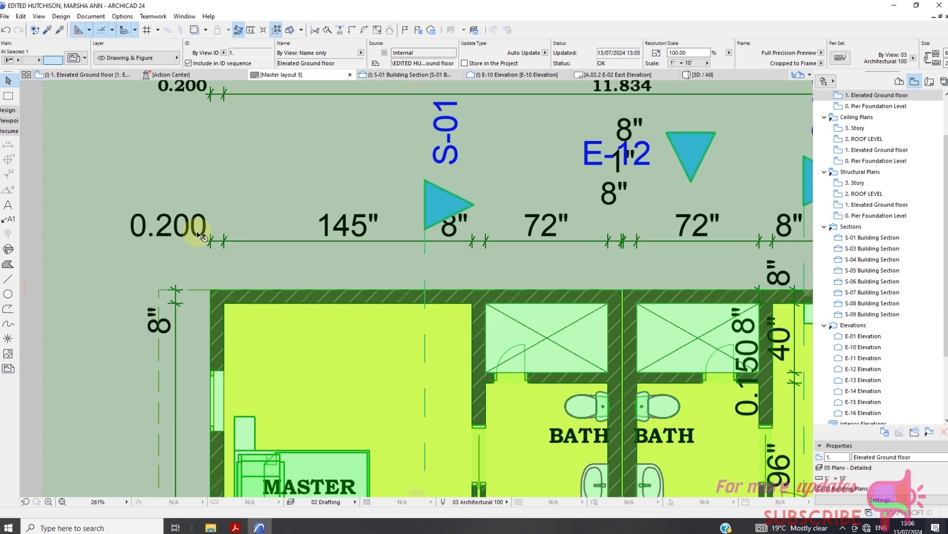
Step: Set the dimensioning standard of the Ceiling Plans view 1. Elevated Ground floor to US Architect and check the placed drawing
click(877, 151)
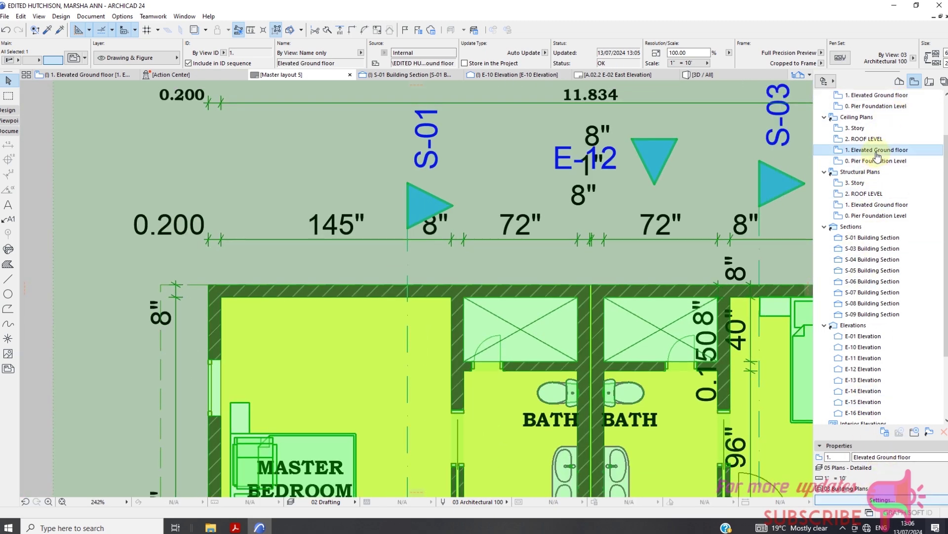
click(842, 499)
click(517, 324)
click(510, 356)
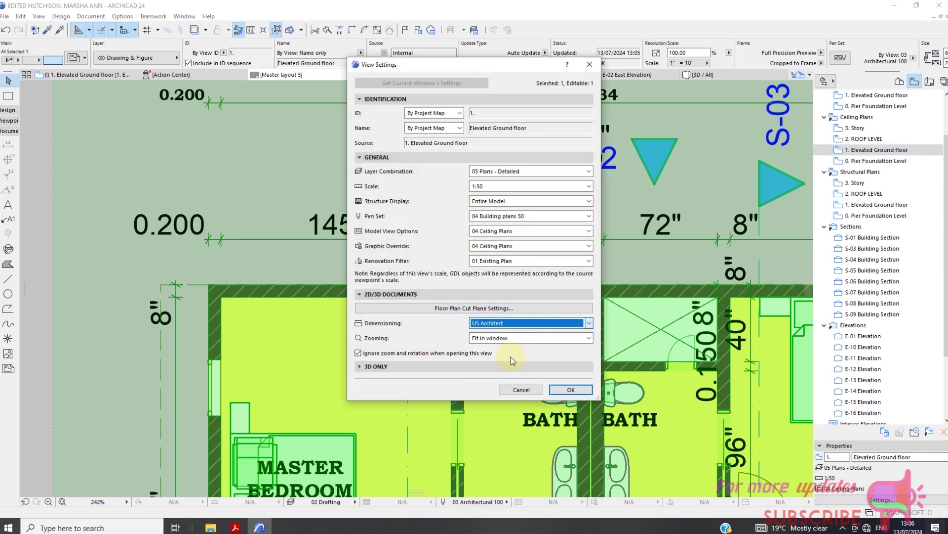
click(570, 389)
scroll(336, 237, down, 3)
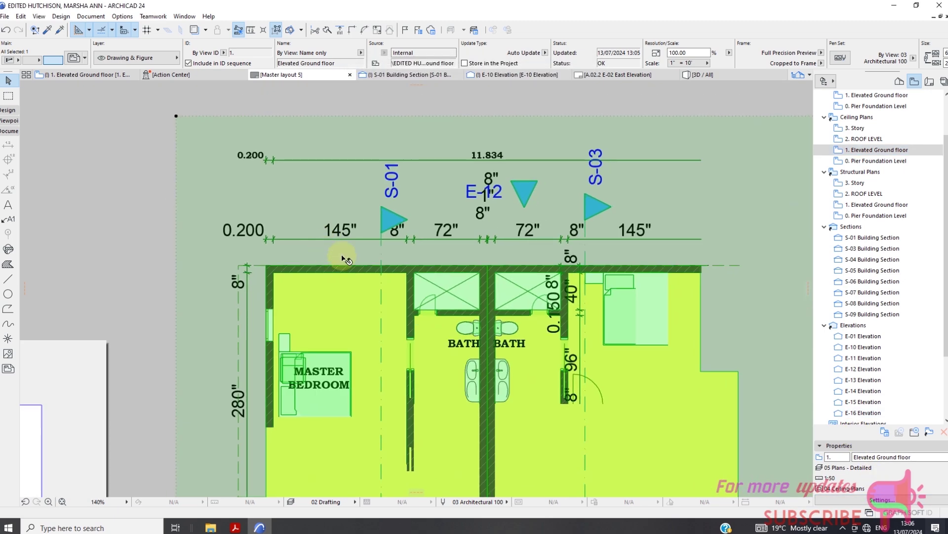
scroll(422, 165, up, 2)
scroll(423, 165, down, 2)
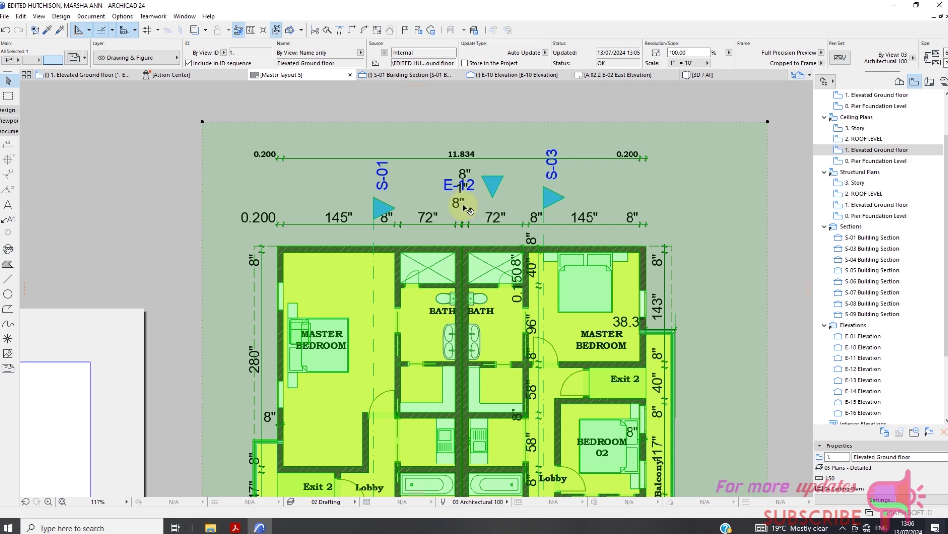
scroll(467, 209, down, 1)
Step: Change the dimensioning standard of the Ceiling Plans view 1. Elevated Ground floor to US Detailing
click(877, 162)
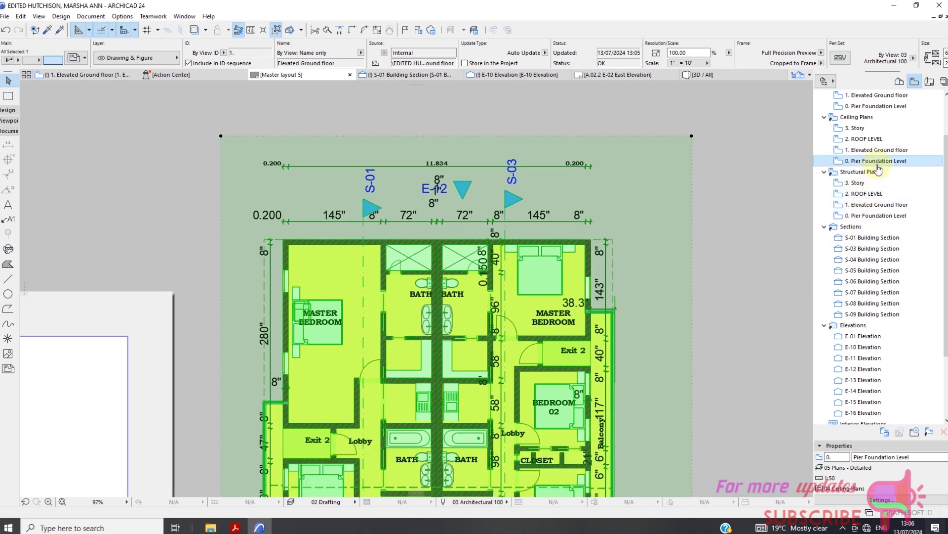
click(874, 150)
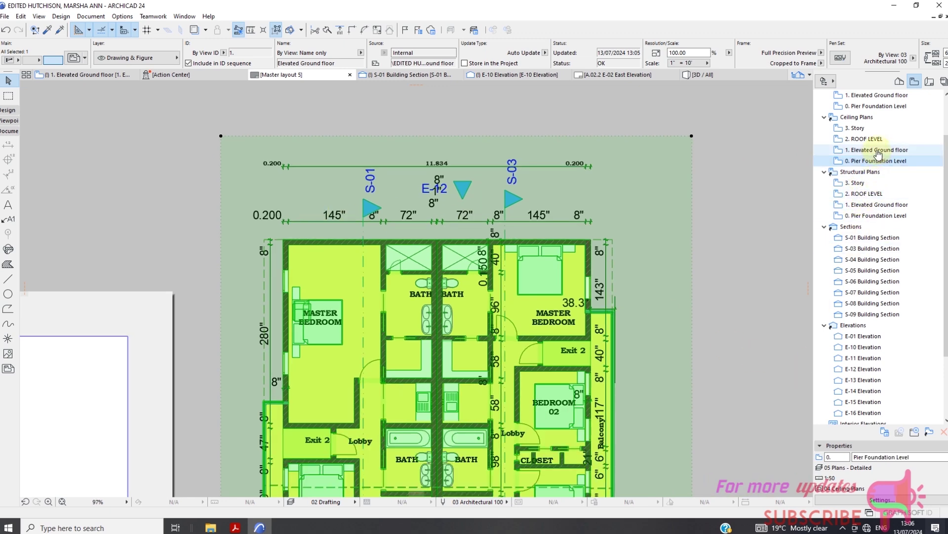
click(875, 500)
click(573, 322)
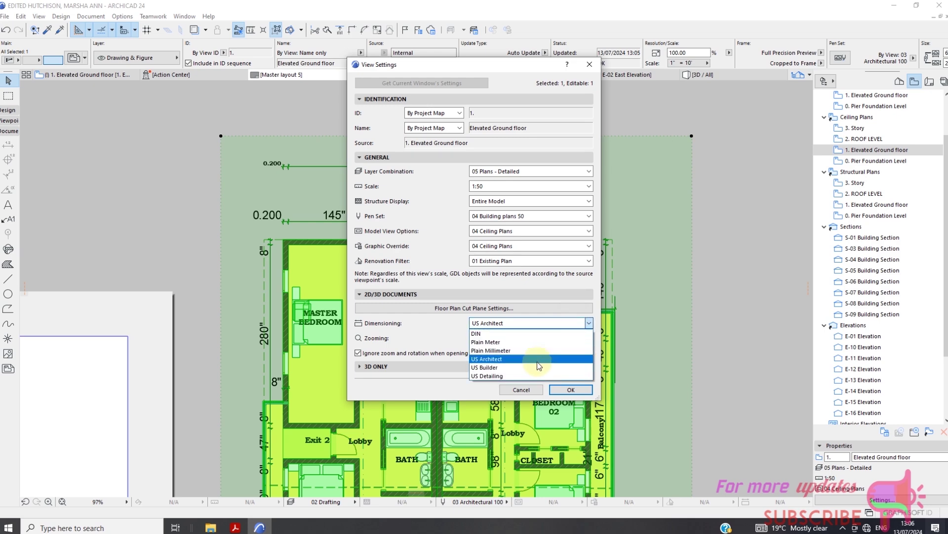
click(547, 380)
click(571, 389)
scroll(297, 205, up, 2)
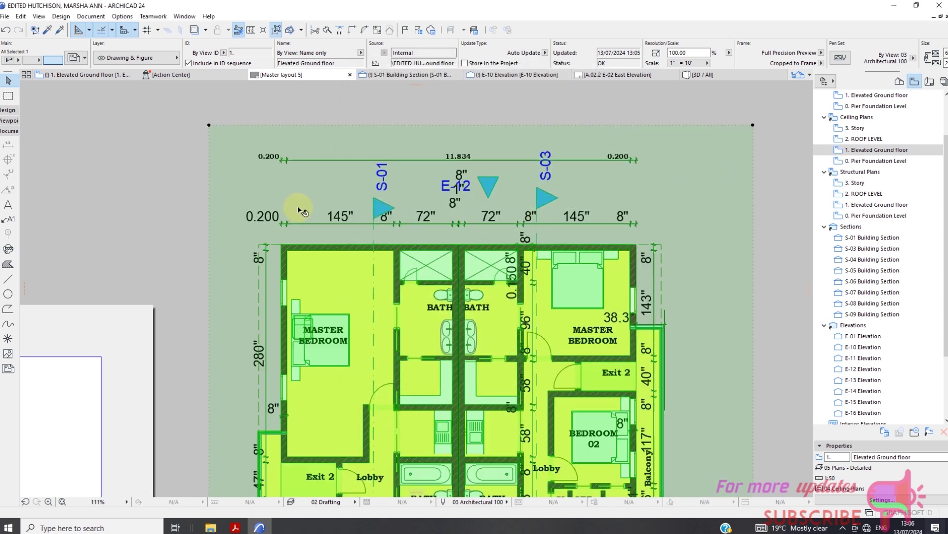
Step: Open the source view of the Elevated Ground floor drawing and review the project's working units without changing them
right_click(307, 198)
click(363, 251)
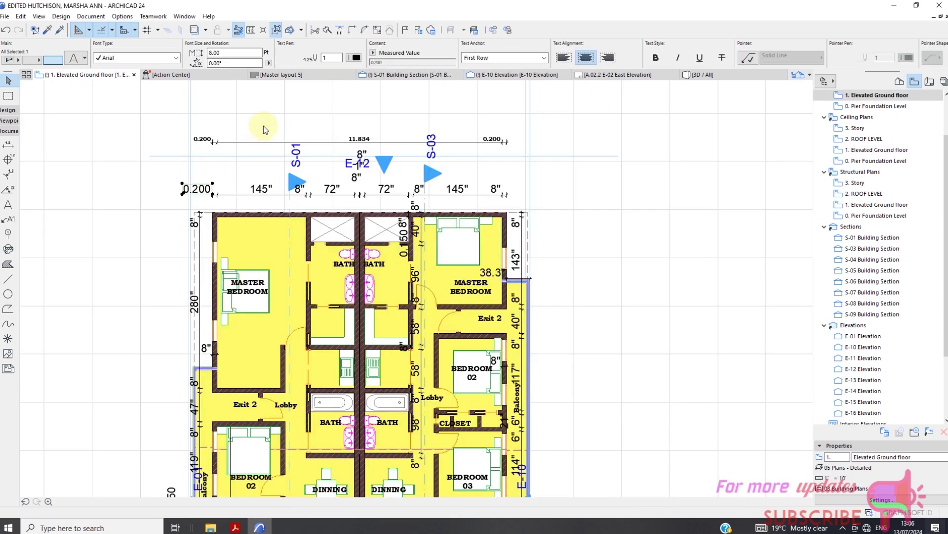
click(122, 16)
mouse_move(138, 109)
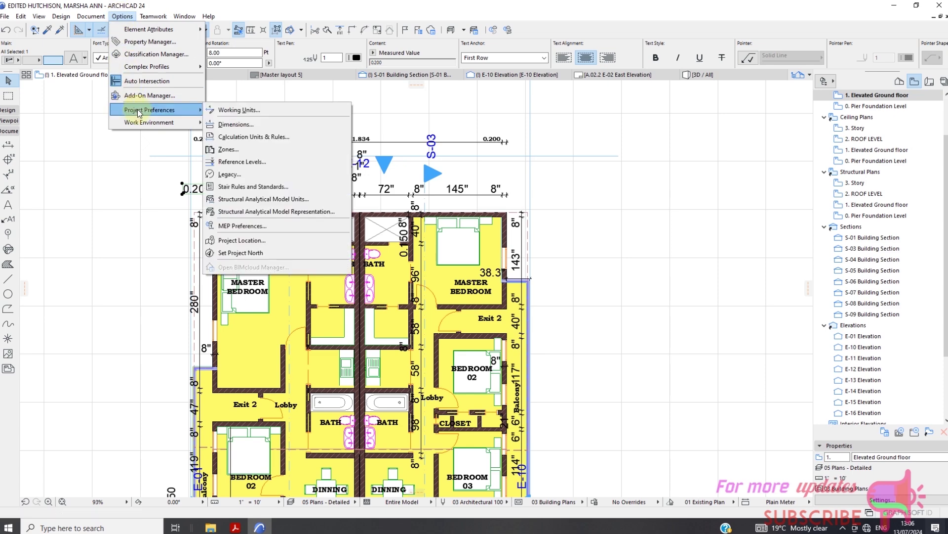
click(265, 112)
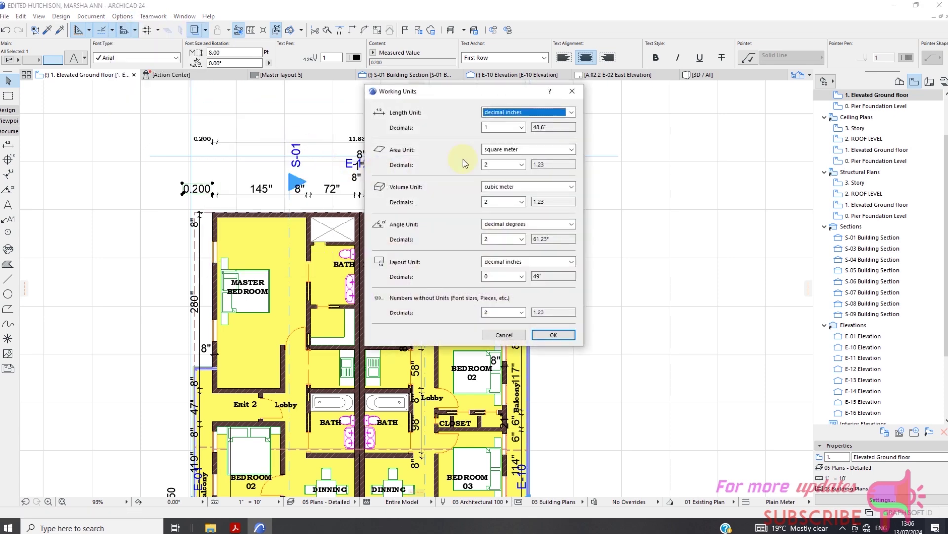
click(553, 334)
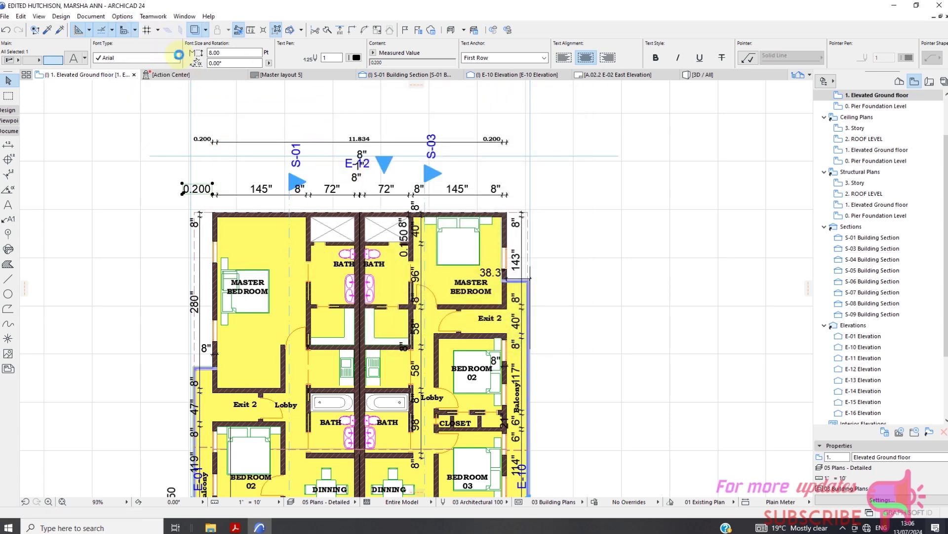
Step: Set the project's dimension preferences to the US Architect standard and check the plan's dimensions
click(122, 17)
mouse_move(144, 112)
click(252, 124)
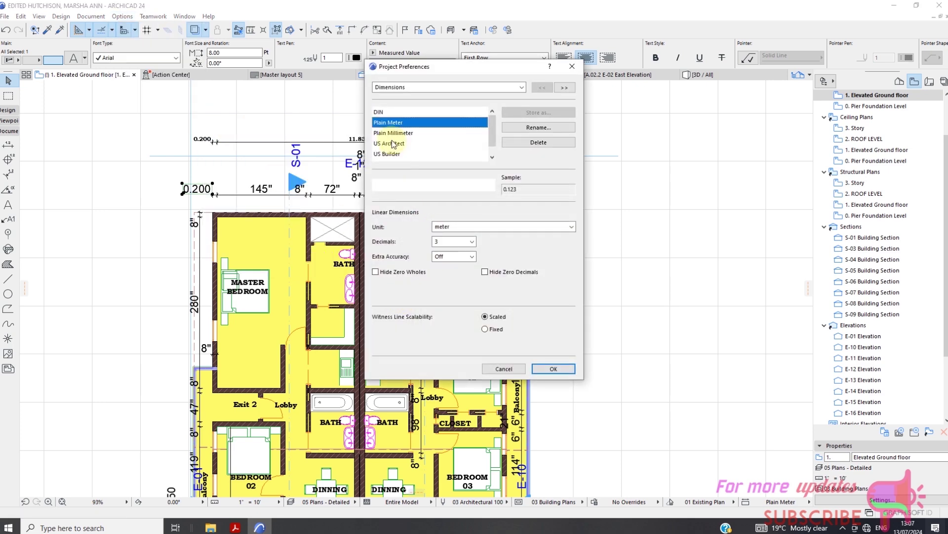
click(393, 143)
click(553, 368)
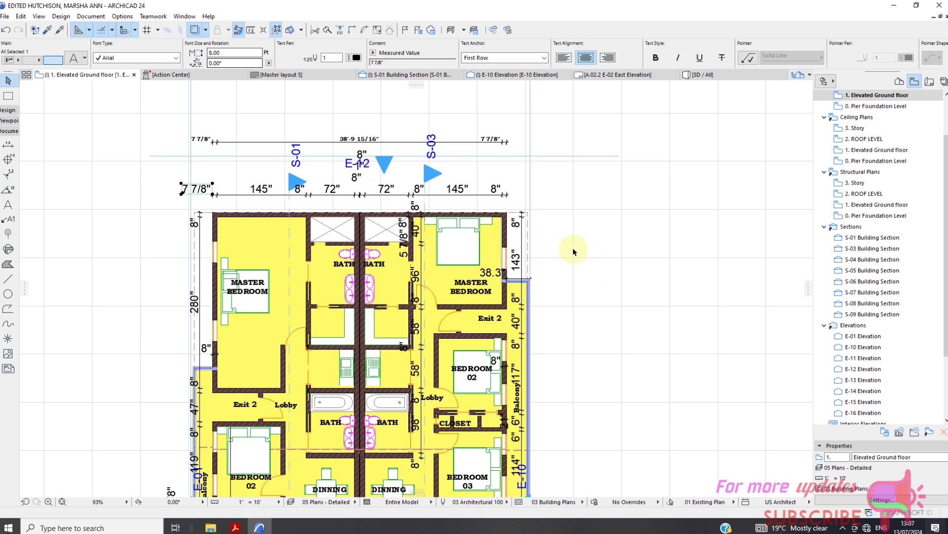
scroll(420, 148, up, 4)
scroll(370, 128, down, 2)
Step: Set the project's linear dimension unit to decimal inches and check the dimensions on the Elevated Ground floor plan
click(122, 16)
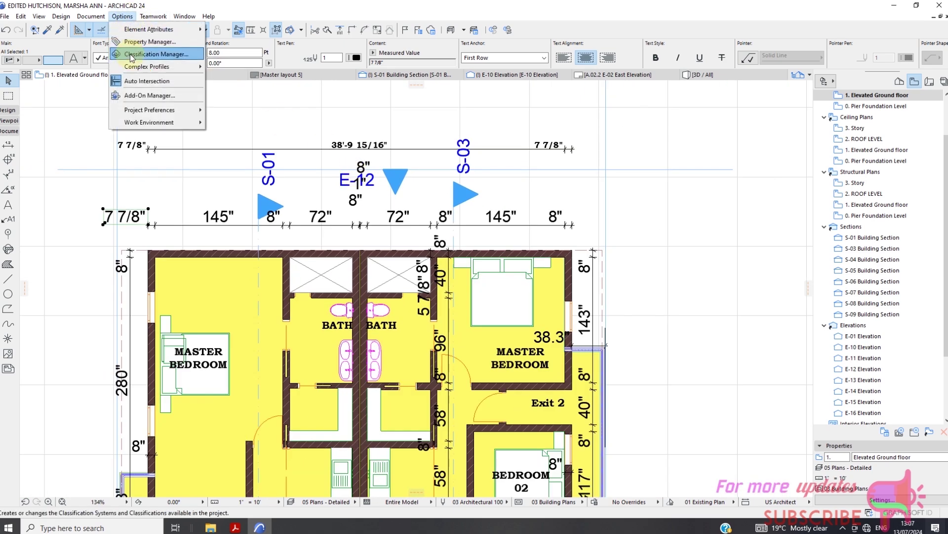
mouse_move(148, 110)
click(267, 124)
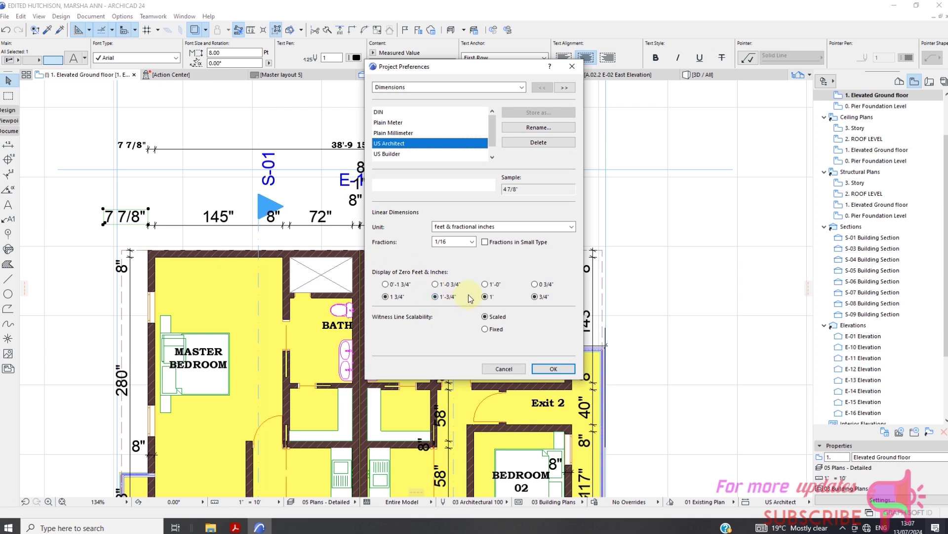
click(502, 230)
click(470, 292)
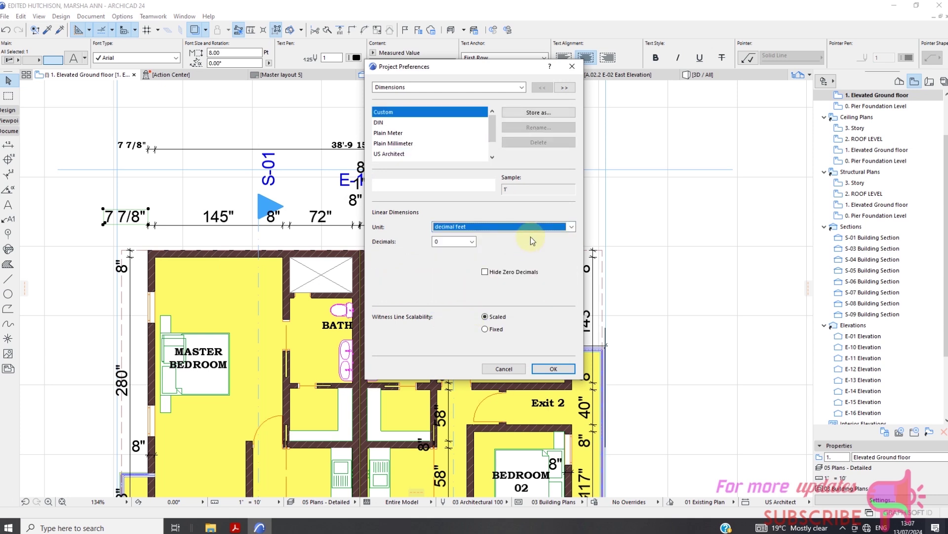
click(531, 229)
click(504, 302)
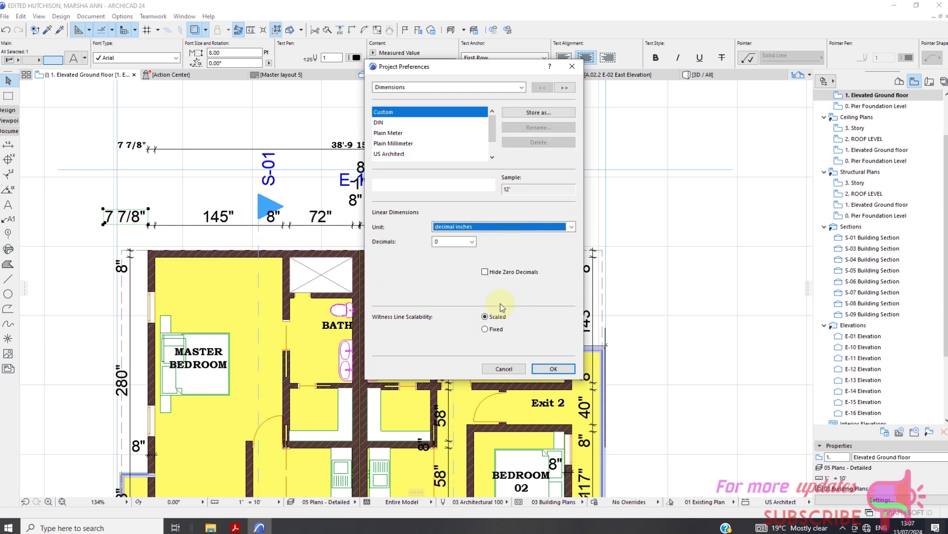
click(551, 369)
scroll(360, 186, up, 2)
scroll(364, 210, down, 2)
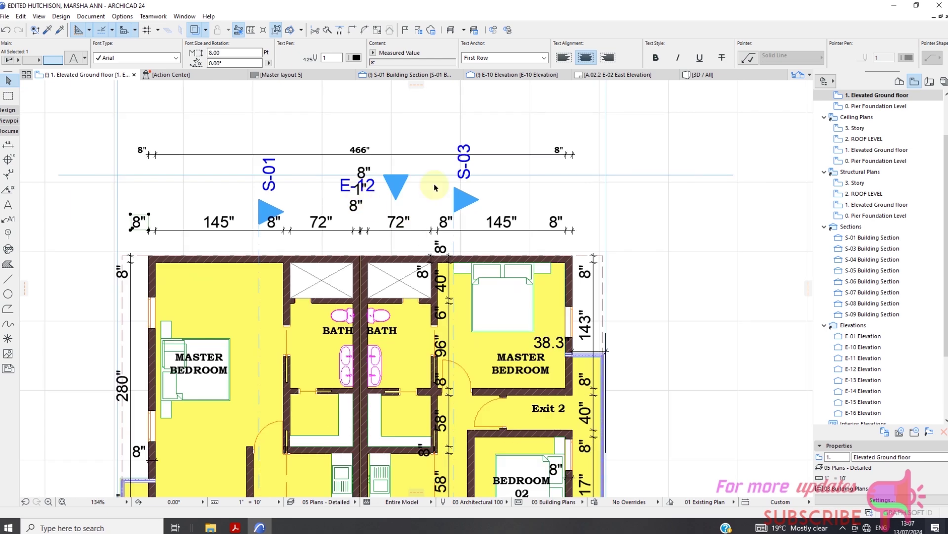
scroll(362, 144, up, 4)
scroll(355, 157, down, 4)
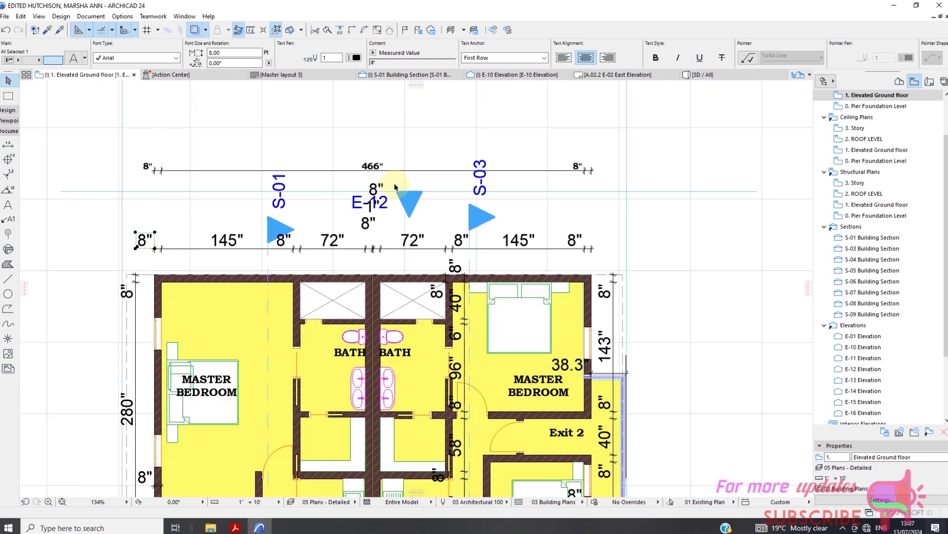
Step: Return to Master layout 5 and check the dimensions of the placed Elevated Ground floor drawing
click(300, 76)
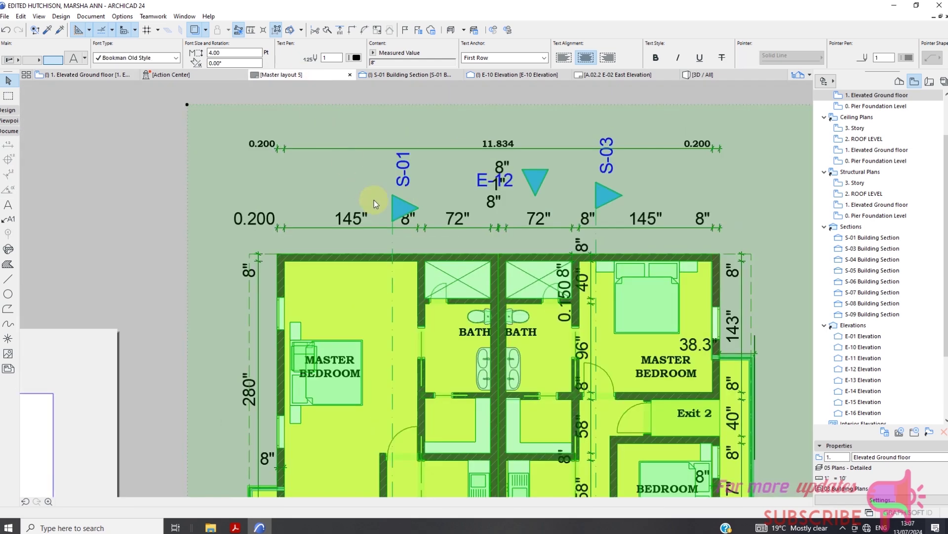
scroll(354, 196, down, 4)
scroll(341, 195, up, 3)
right_click(341, 194)
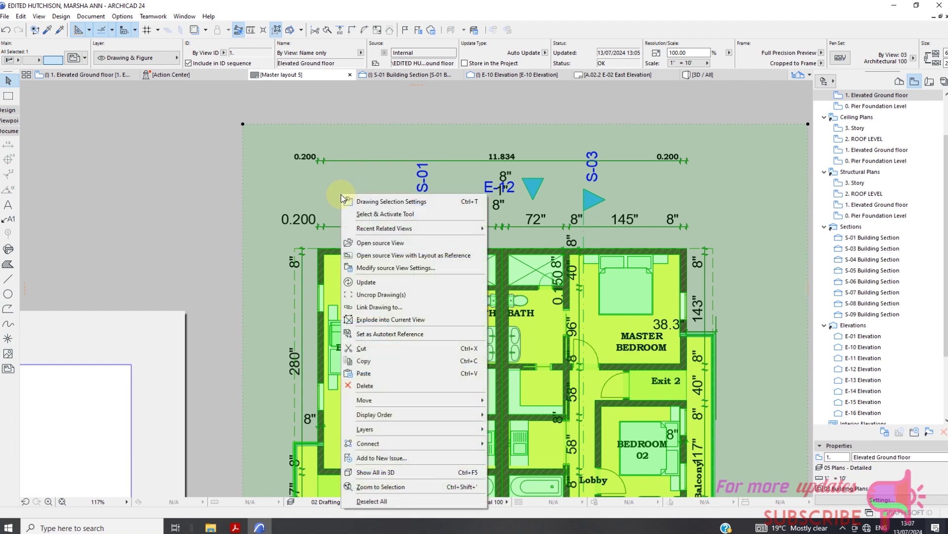
click(328, 192)
scroll(337, 189, down, 3)
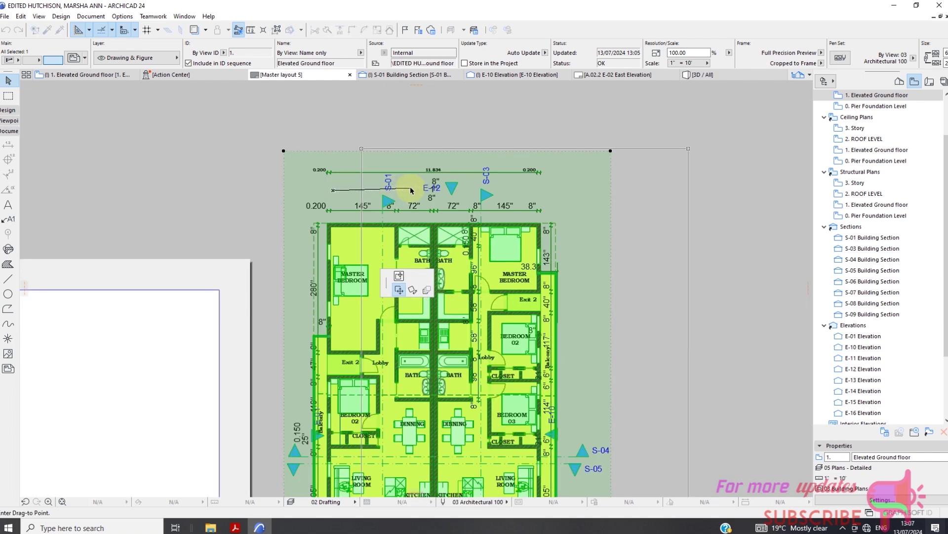
scroll(410, 188, down, 4)
key(Escape)
scroll(398, 204, up, 6)
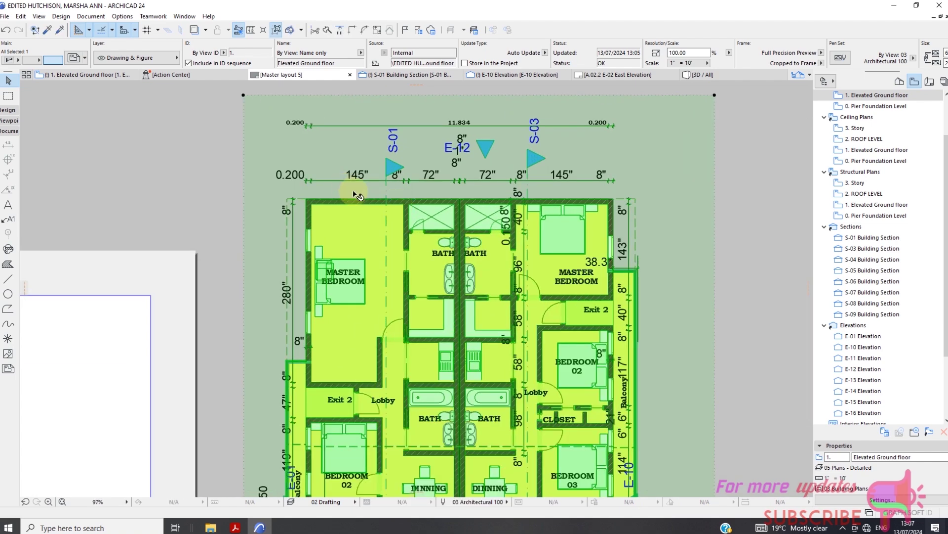
Step: Delete the placed Elevated Ground floor drawing from the master layout
scroll(631, 260, down, 4)
right_click(592, 181)
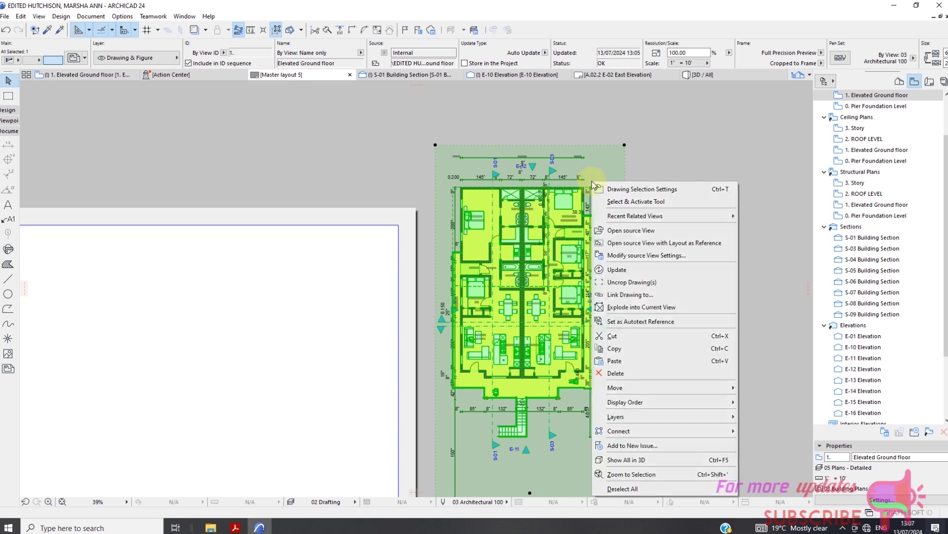
click(686, 373)
Step: Set the Ceiling Plans view 1. Elevated Ground floor to US Architect dimensioning and a scale of 1" = 10'
click(864, 151)
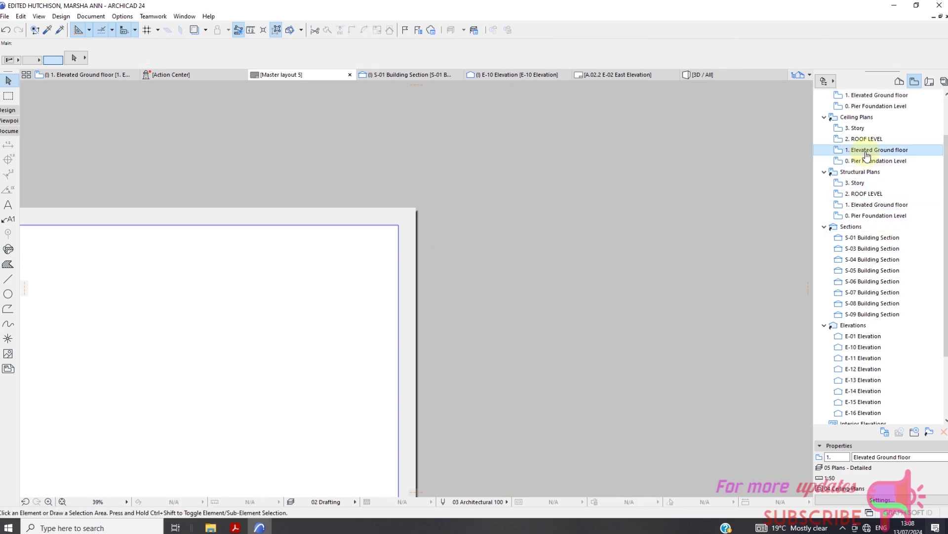
right_click(868, 156)
click(839, 286)
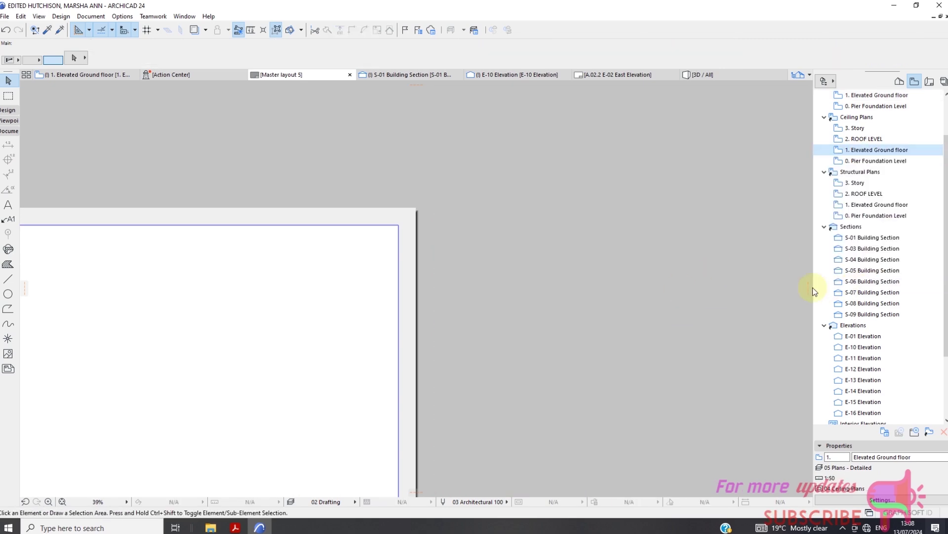
click(530, 323)
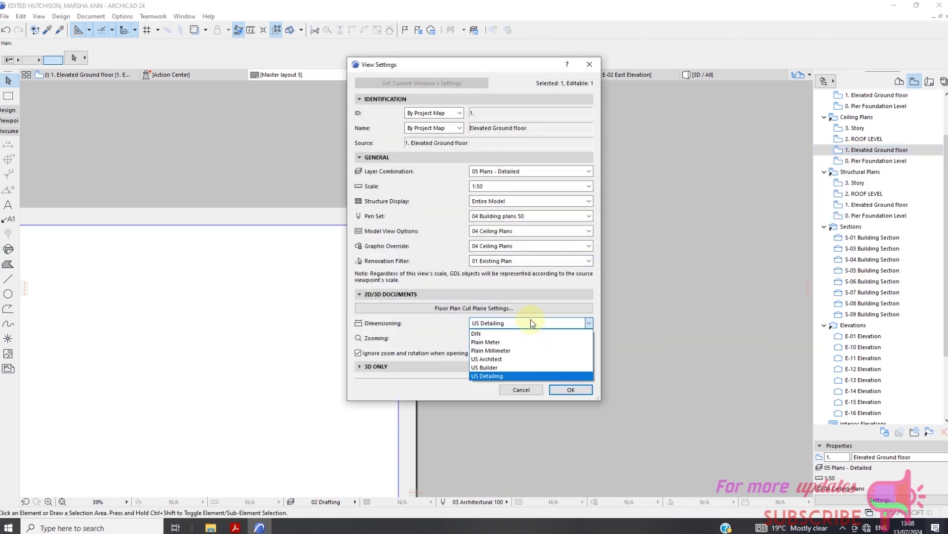
click(509, 360)
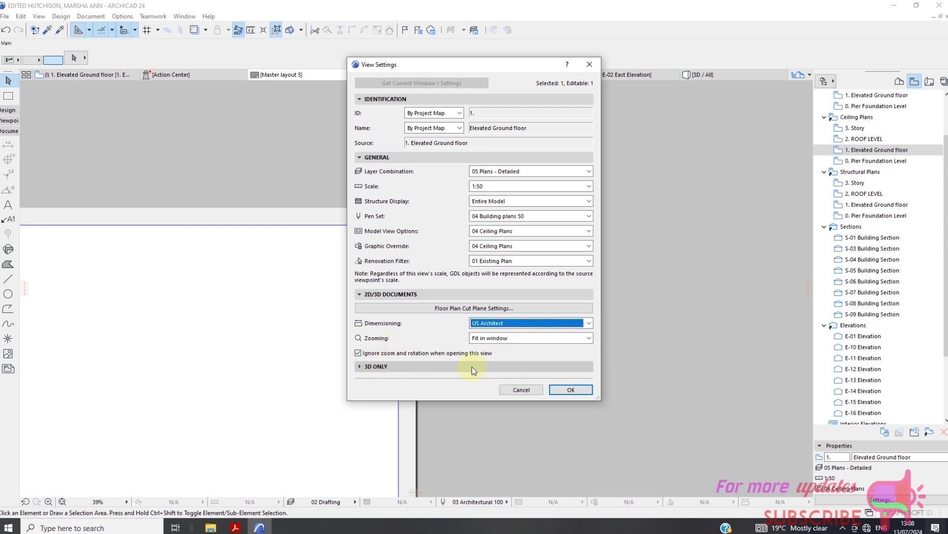
click(530, 187)
click(517, 373)
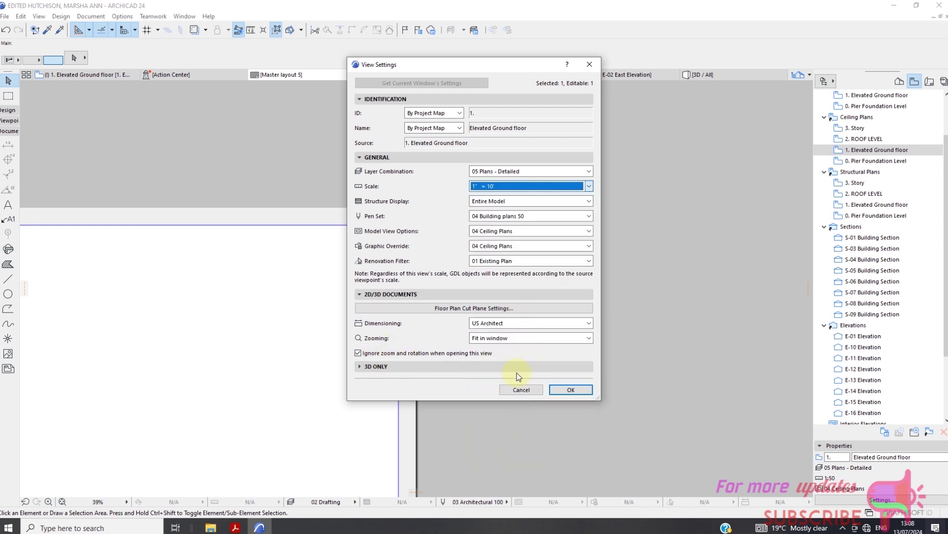
click(576, 388)
Step: Place the Ceiling Plans view 1. Elevated Ground floor on the master layout and crop the empty area left of the plan
mouse_move(880, 155)
mouse_down()
mouse_move(762, 248)
mouse_move(614, 303)
mouse_move(318, 311)
mouse_up()
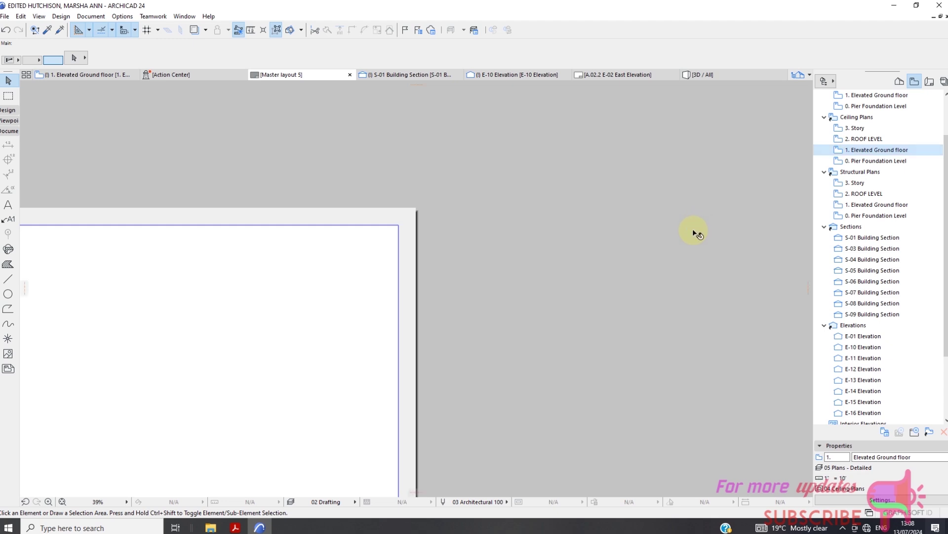
scroll(687, 230, down, 5)
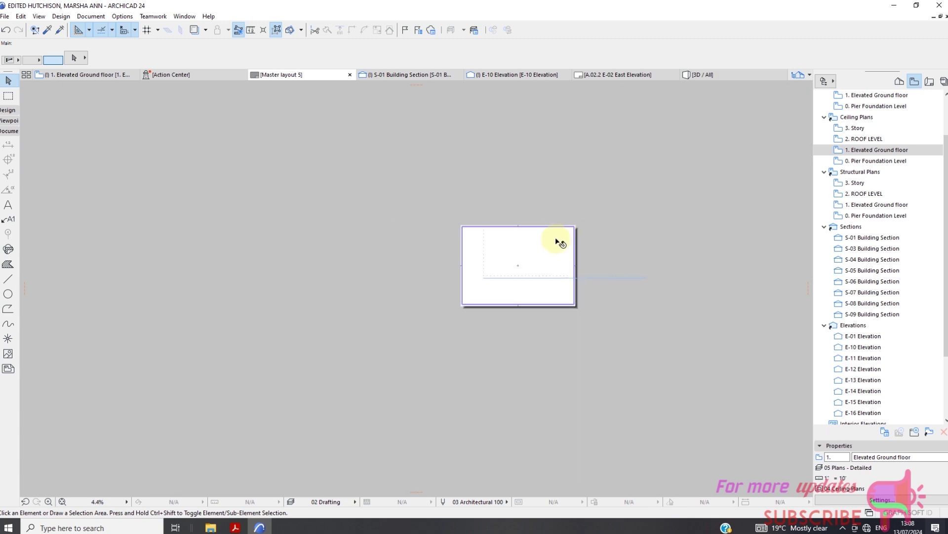
click(615, 227)
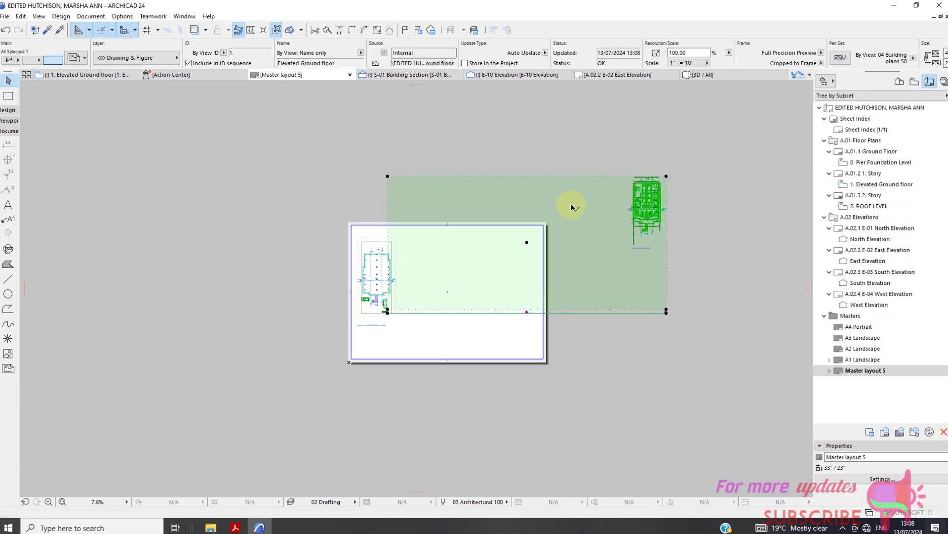
click(633, 177)
scroll(630, 178, up, 3)
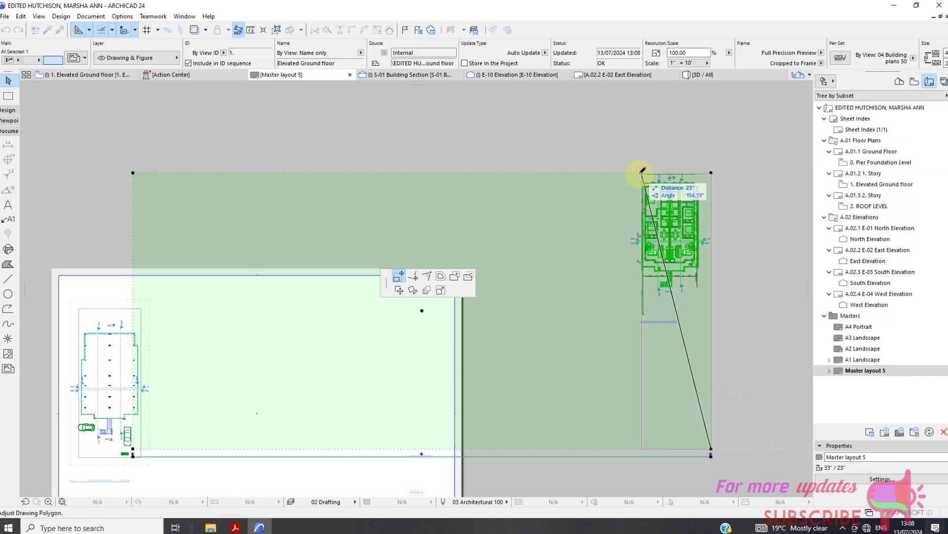
click(627, 172)
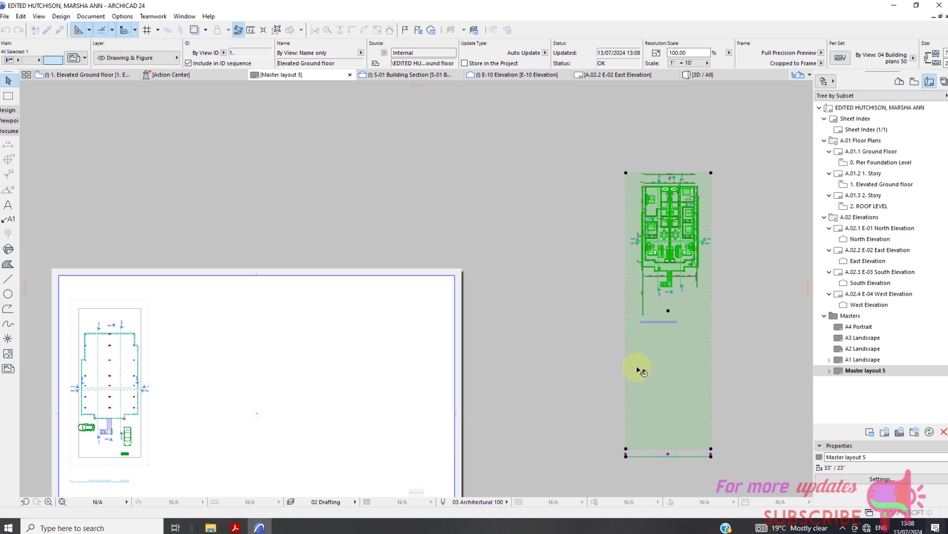
Step: Try to shorten the Elevated Ground floor drawing's frame from the corners of its title line
click(627, 456)
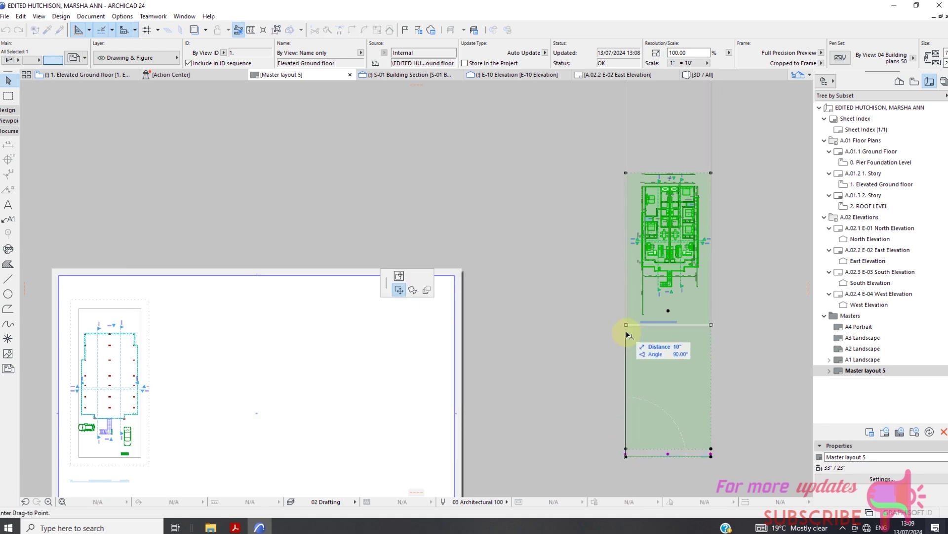
click(626, 349)
scroll(649, 361, up, 3)
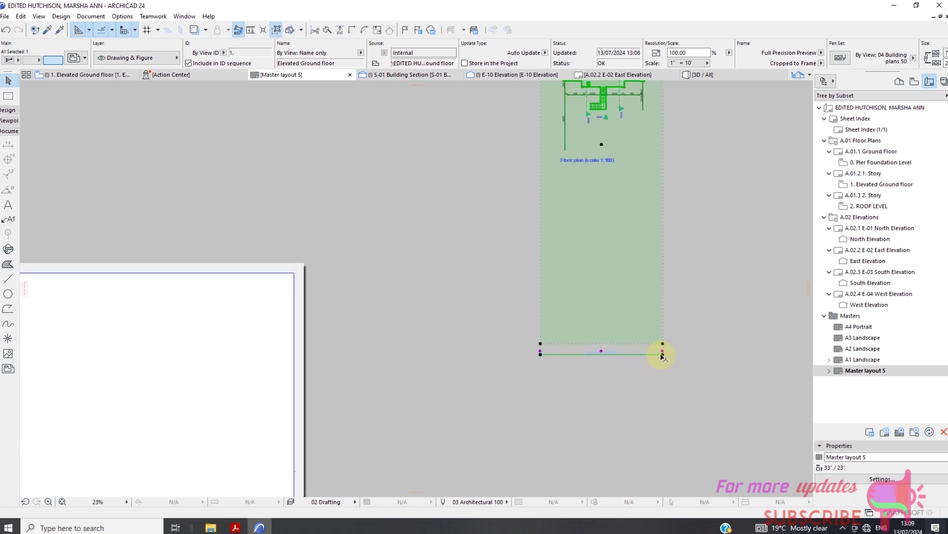
click(663, 355)
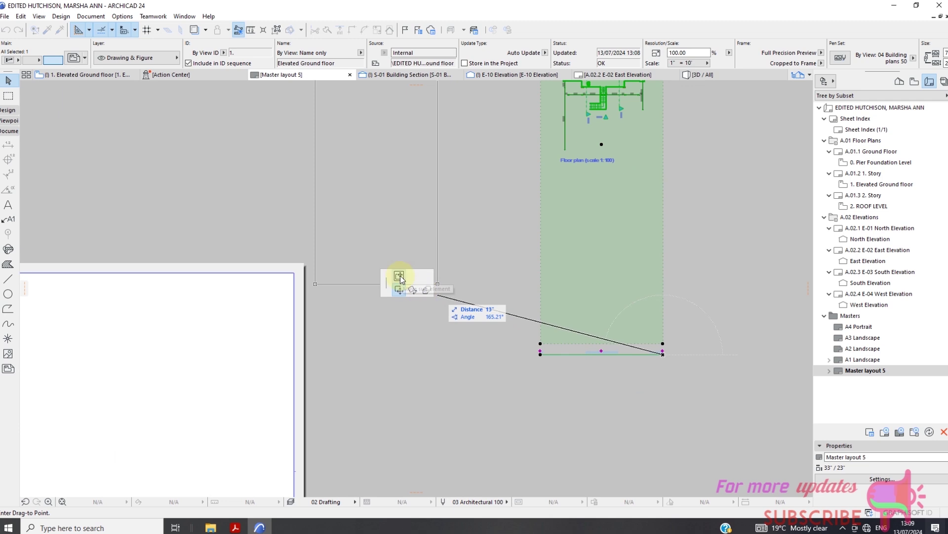
right_click(660, 387)
click(682, 503)
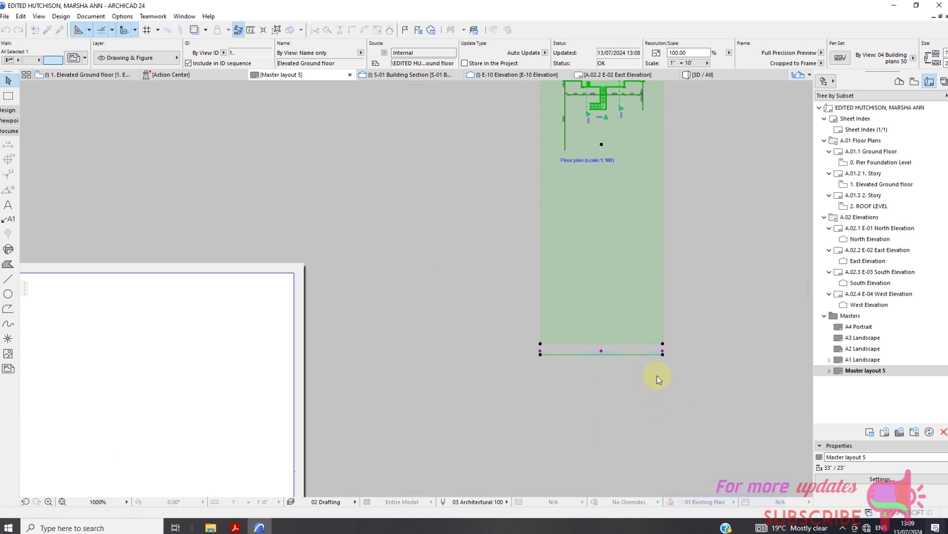
click(663, 354)
right_click(665, 354)
click(684, 444)
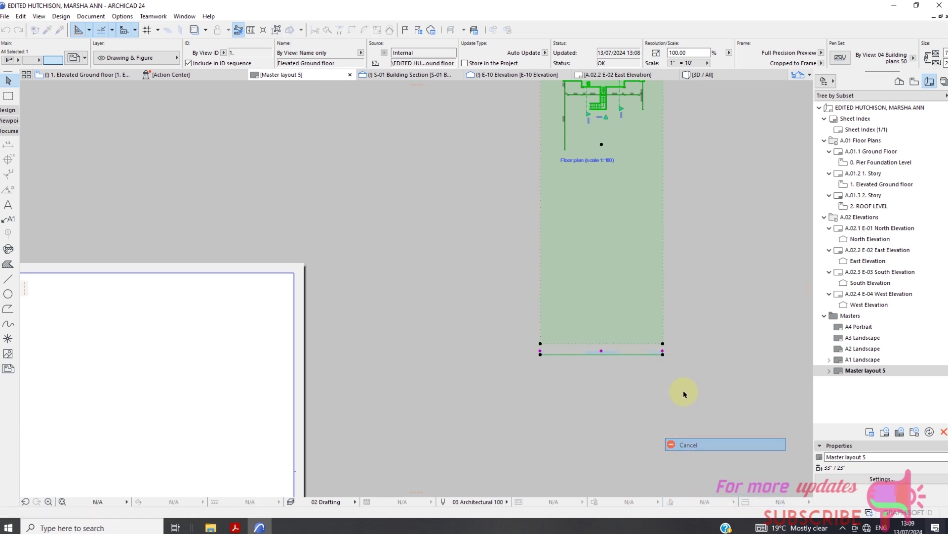
Step: Crop the empty area below the Elevated Ground floor plan and move the drawing onto the sheet beside the foundation plan
click(663, 344)
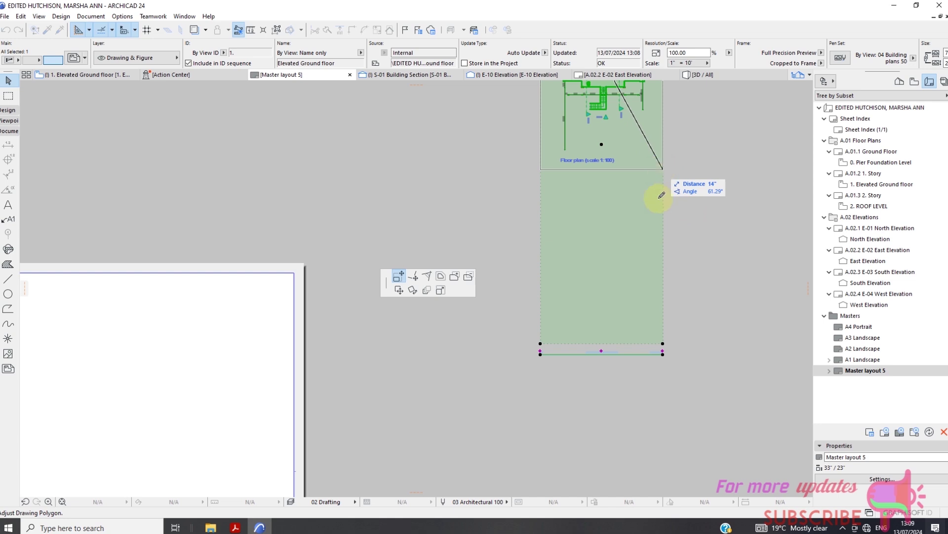
click(662, 169)
scroll(624, 391, down, 5)
scroll(616, 247, up, 3)
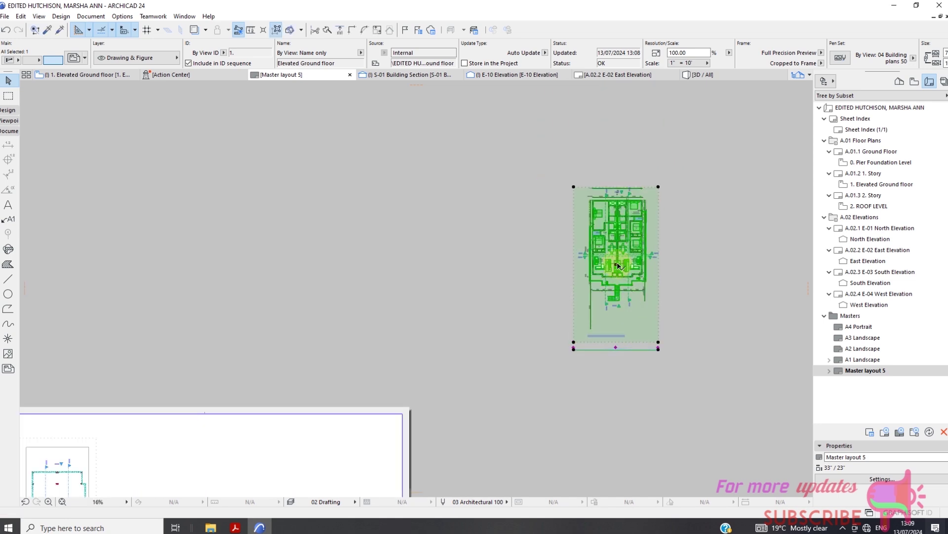
click(617, 266)
scroll(448, 402, down, 2)
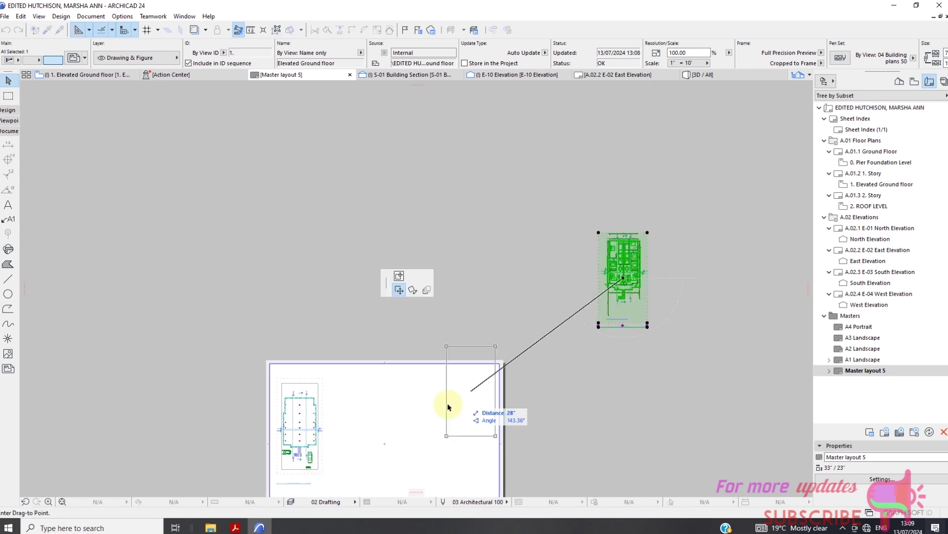
click(357, 428)
Step: Examine the placed Elevated Ground floor drawing's dimensions and room layout, and return to the source floor plan
scroll(357, 428, up, 5)
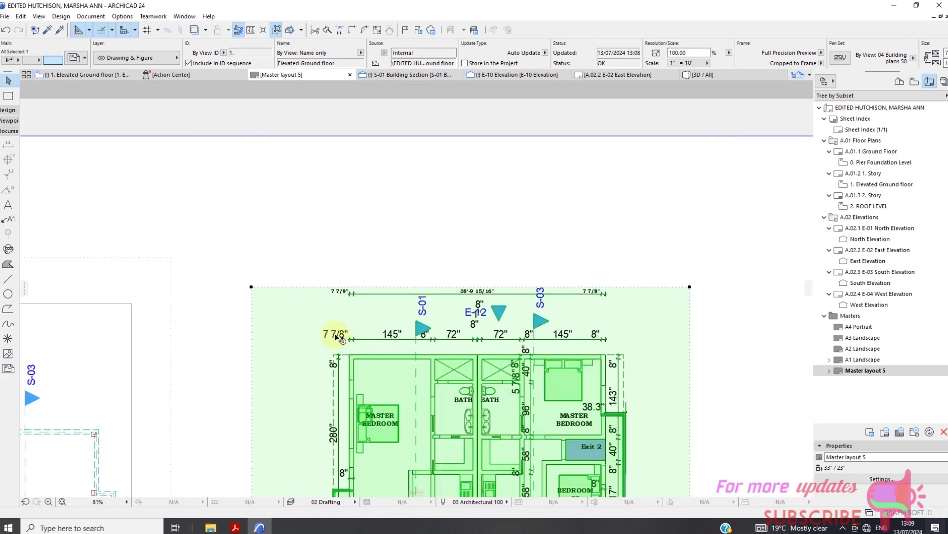
scroll(337, 337, up, 4)
scroll(438, 250, down, 4)
scroll(431, 248, up, 4)
scroll(472, 262, down, 2)
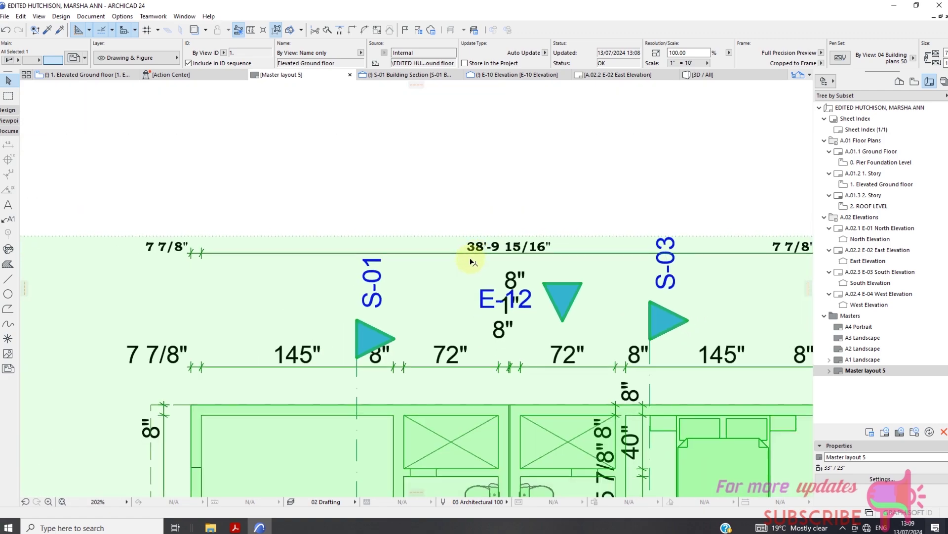
scroll(472, 262, down, 2)
scroll(320, 303, down, 3)
click(393, 244)
scroll(380, 222, down, 4)
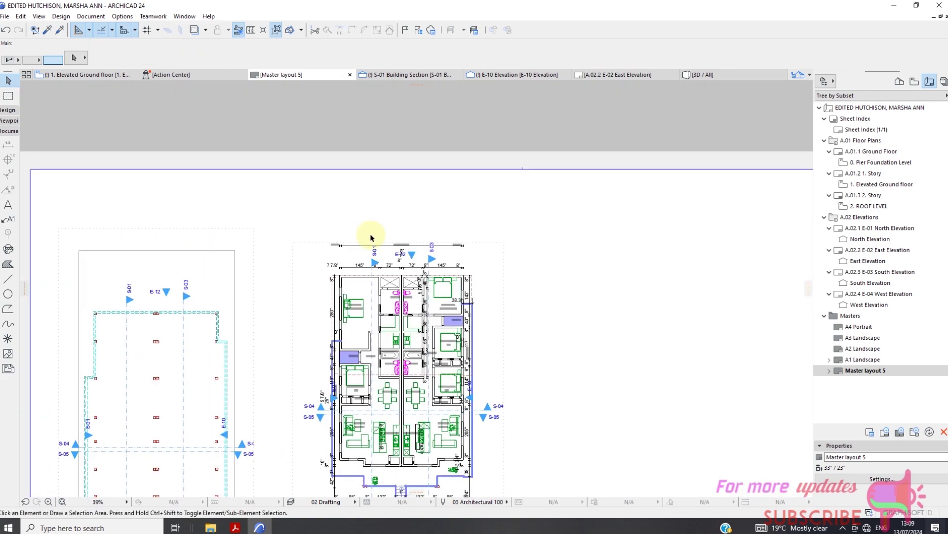
scroll(400, 271, up, 4)
scroll(375, 250, down, 3)
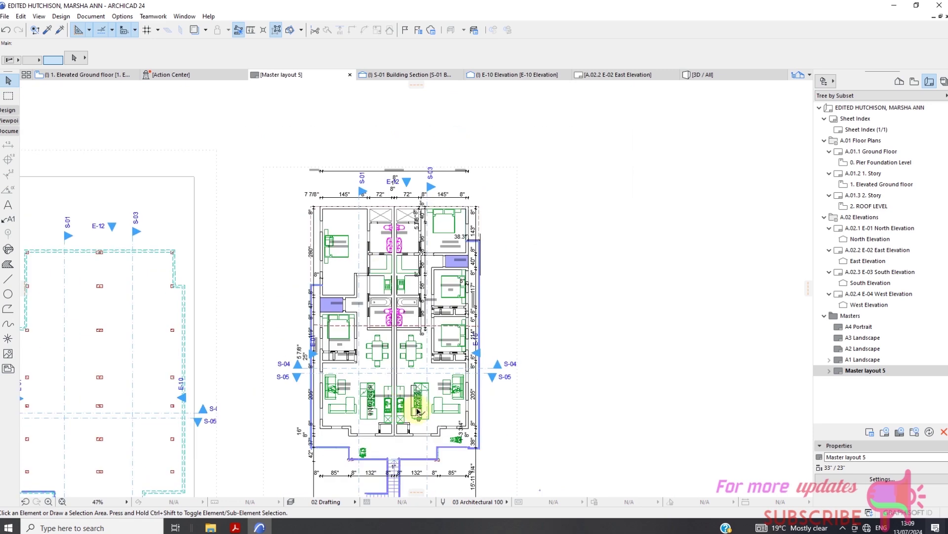
scroll(418, 411, up, 3)
scroll(387, 339, down, 3)
scroll(388, 349, up, 3)
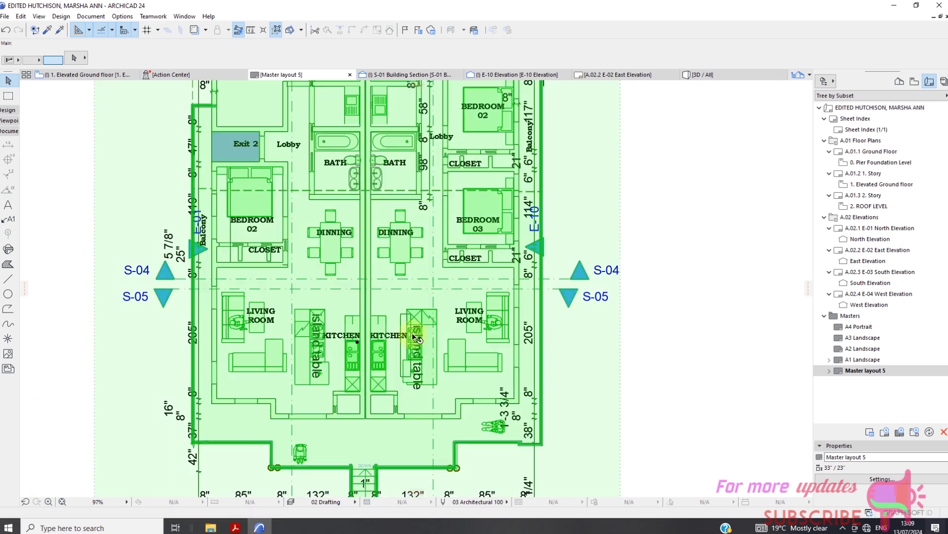
click(379, 334)
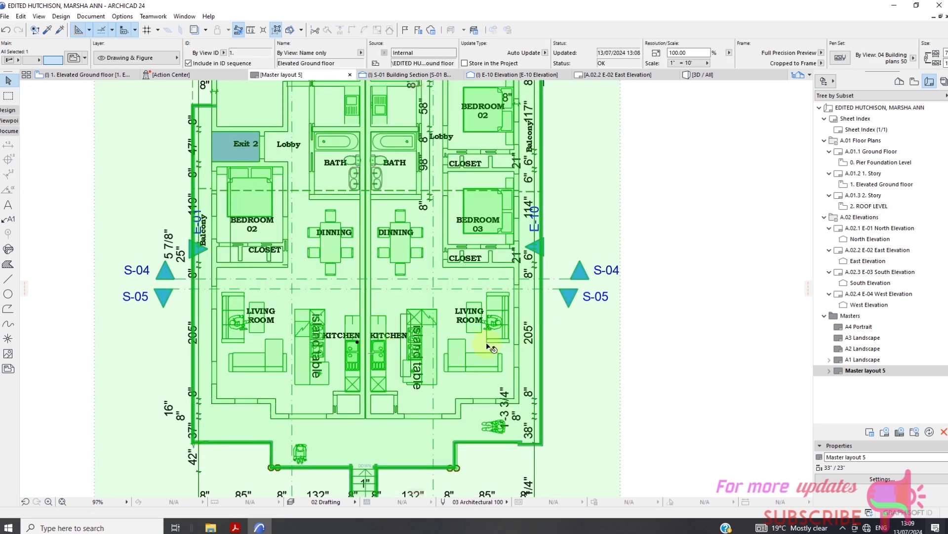
click(94, 75)
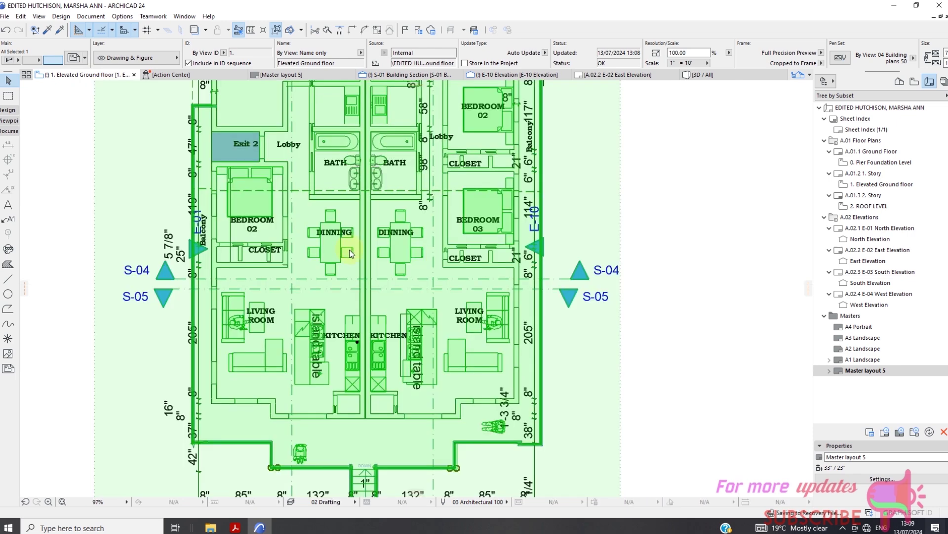
Step: Delete the placed Elevated Ground floor drawing from the master layout
scroll(316, 184, up, 5)
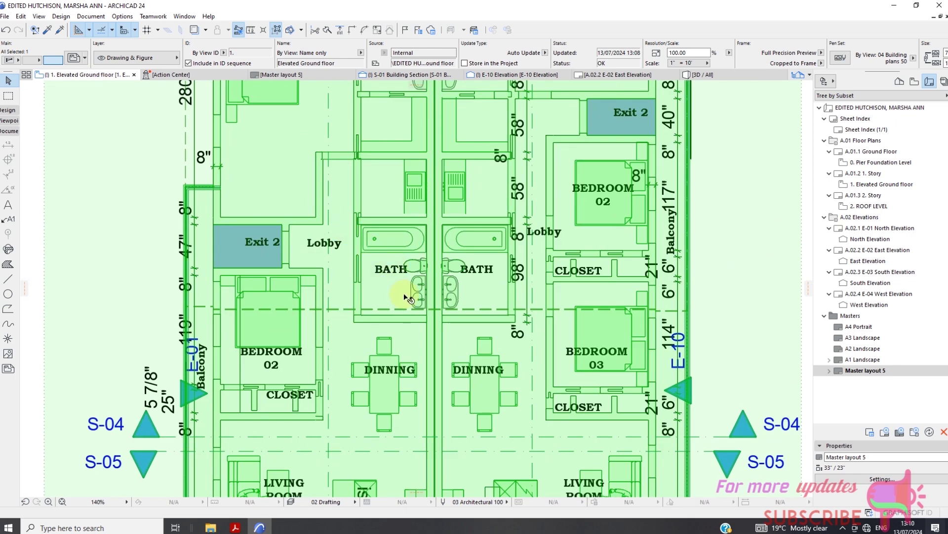
scroll(406, 297, down, 5)
right_click(529, 266)
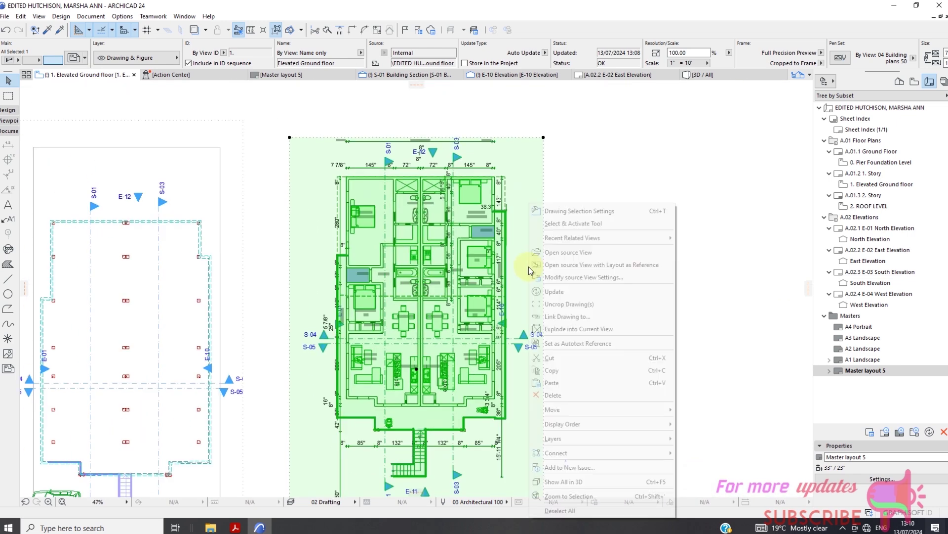
click(553, 394)
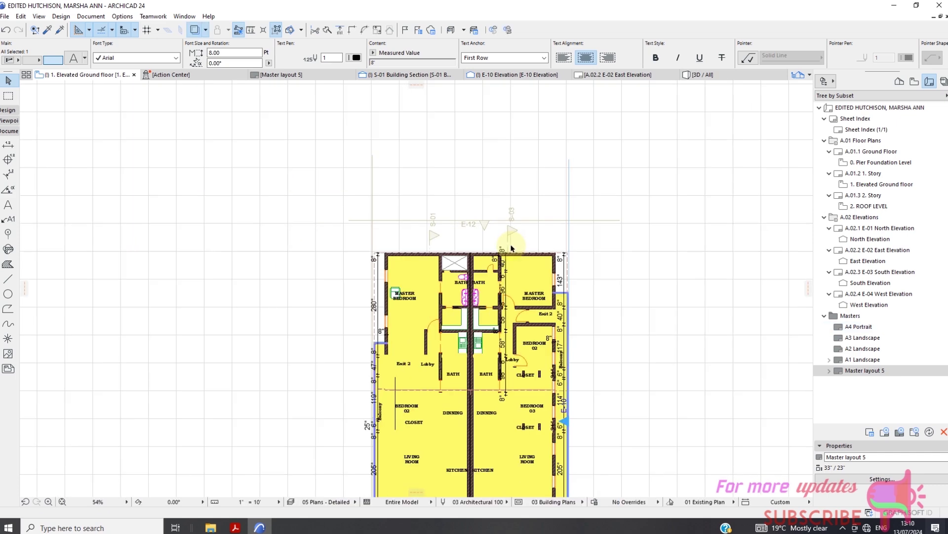
Step: Set the Ceiling Plans view 1. Elevated Ground floor to 03 Building Plans model view options, 02 Drafting graphic override and 05 Planned Status renovation filter
click(279, 75)
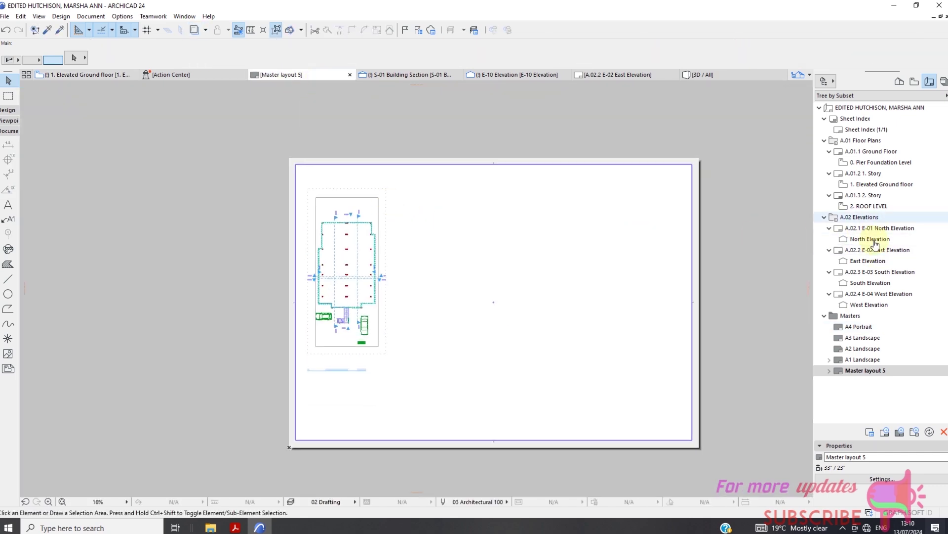
click(914, 82)
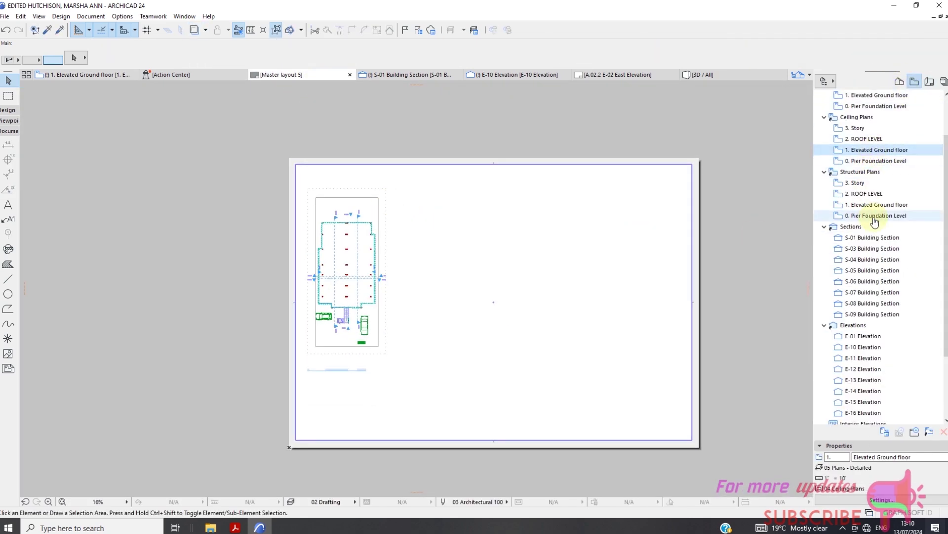
click(882, 499)
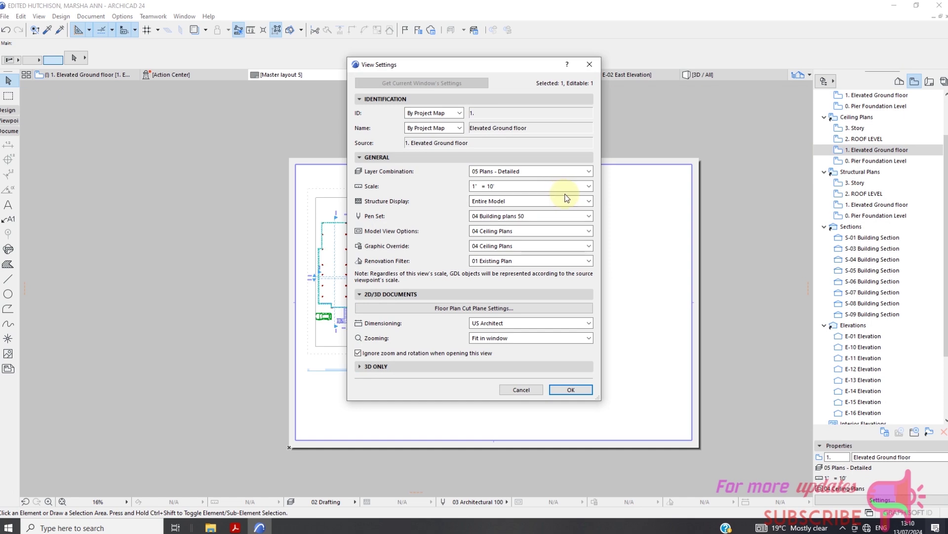
click(589, 231)
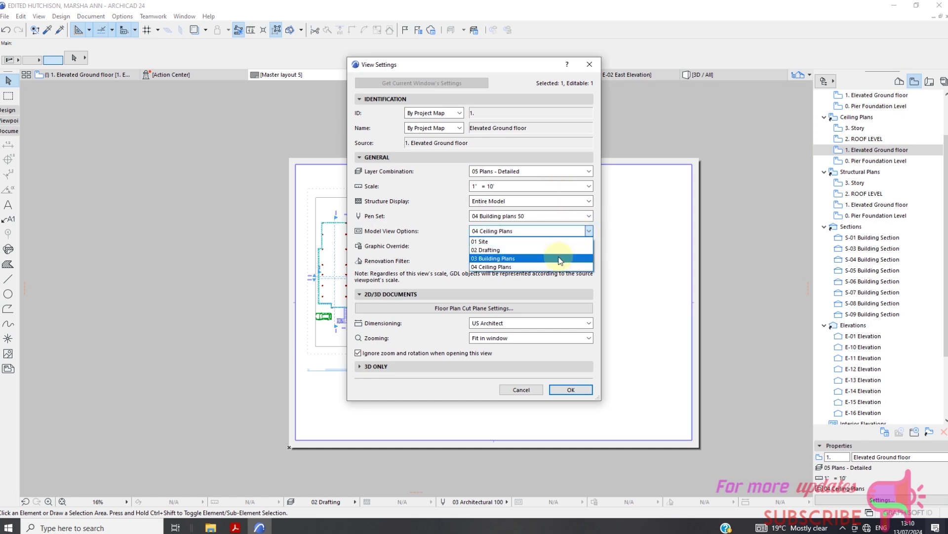
click(561, 258)
click(589, 245)
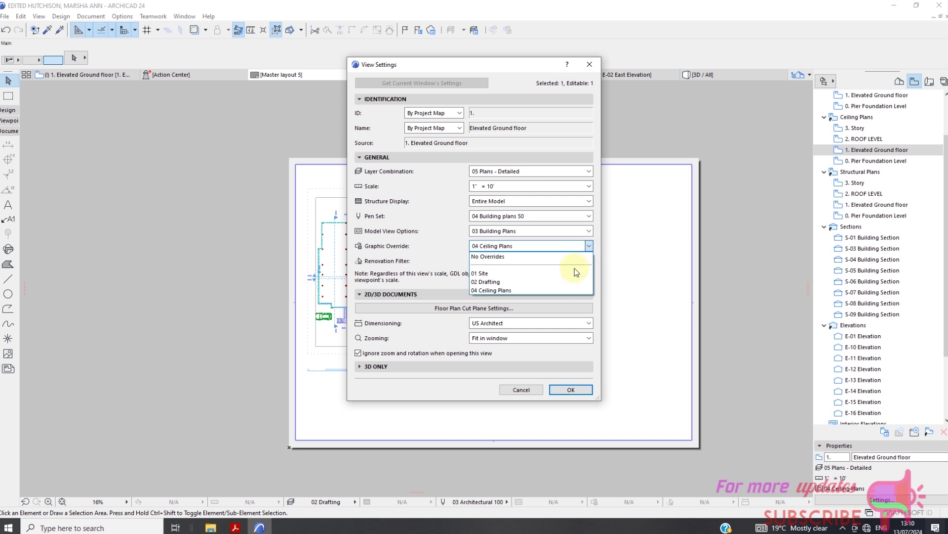
click(563, 287)
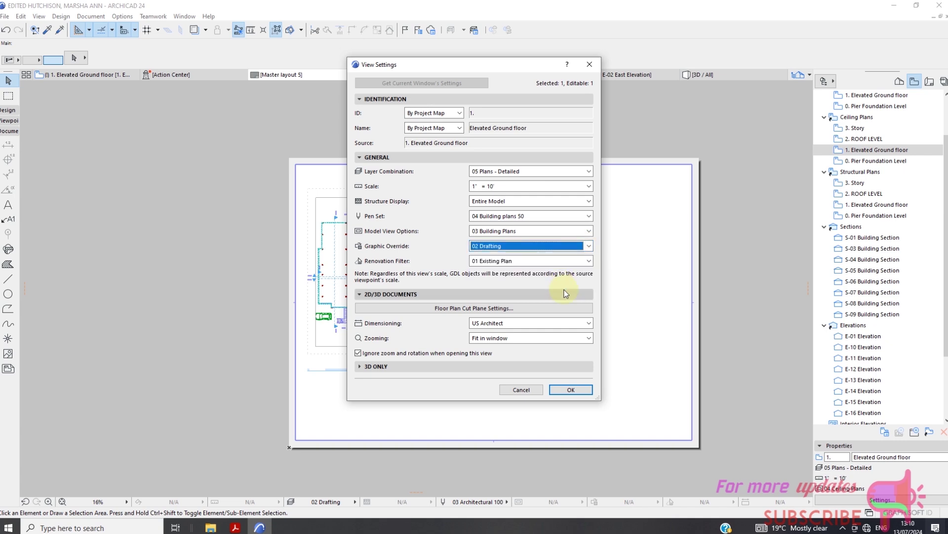
click(532, 261)
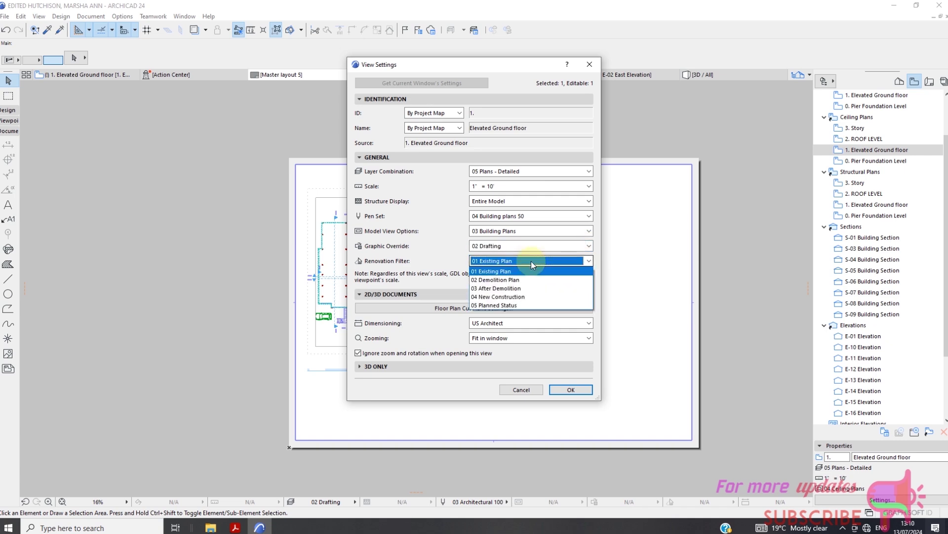
click(518, 303)
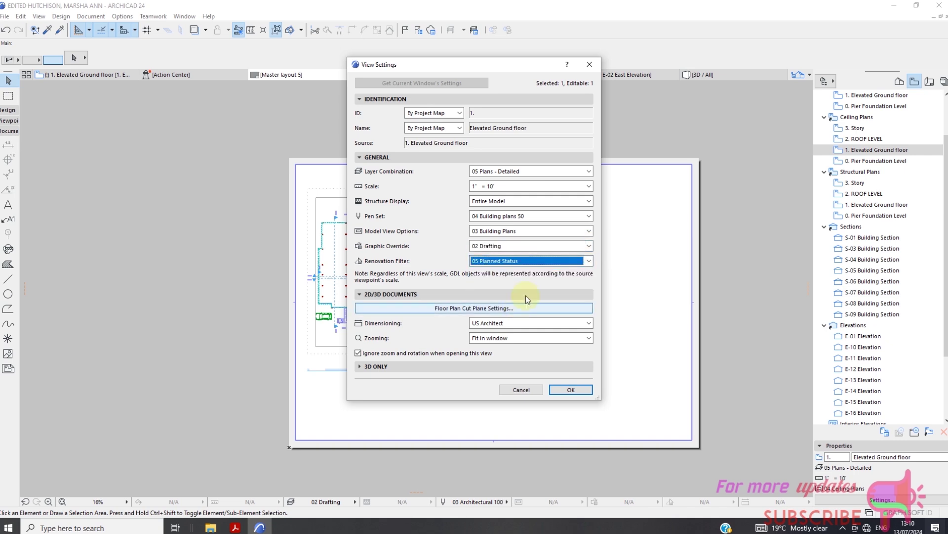
click(571, 389)
Step: Place the Ceiling Plans view 1. Elevated Ground floor on Master layout 5 and select the new drawing
mouse_move(840, 149)
mouse_down()
mouse_move(788, 180)
mouse_move(485, 256)
mouse_up()
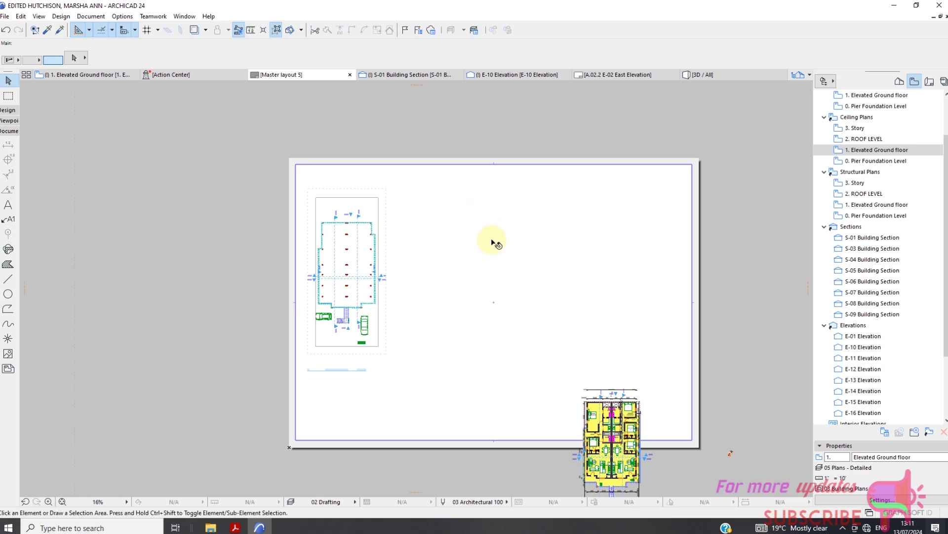
scroll(496, 299, down, 3)
scroll(549, 393, up, 3)
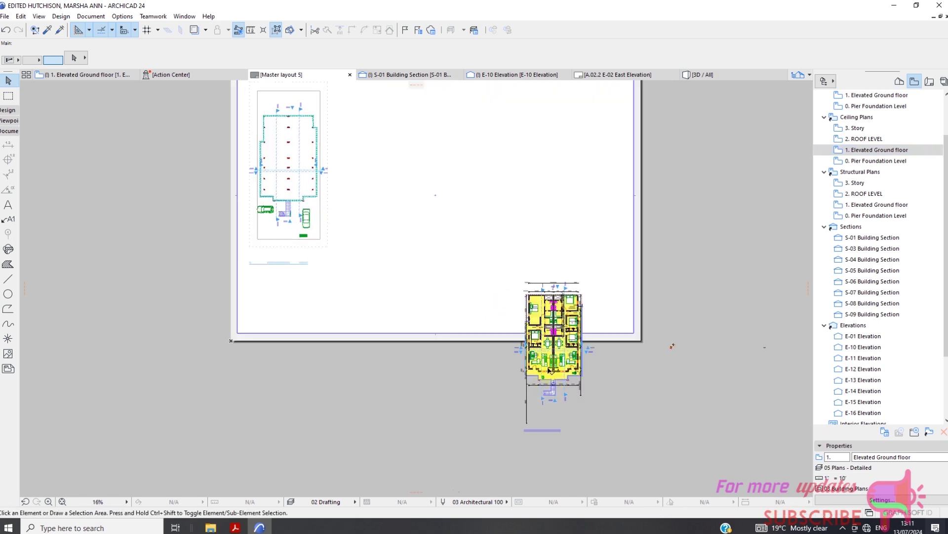
click(548, 393)
scroll(476, 334, down, 4)
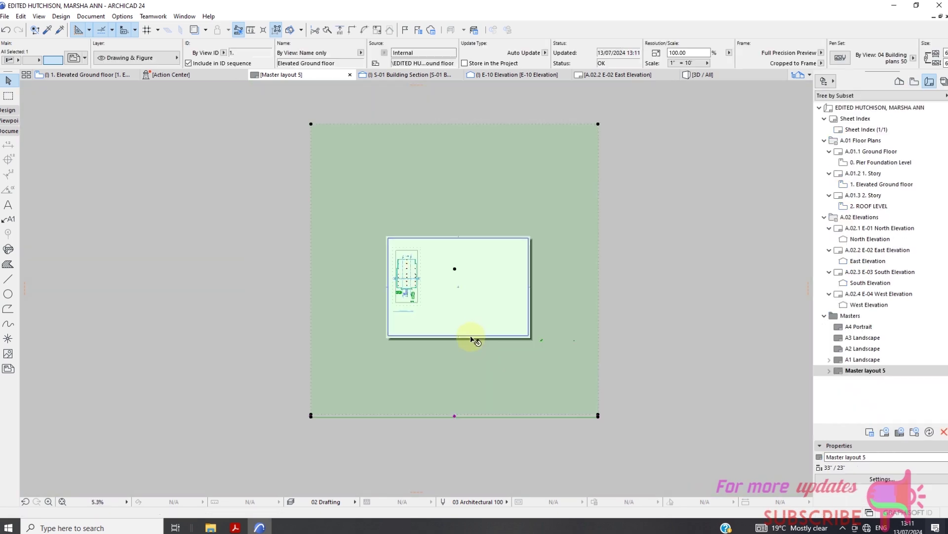
scroll(525, 309, up, 2)
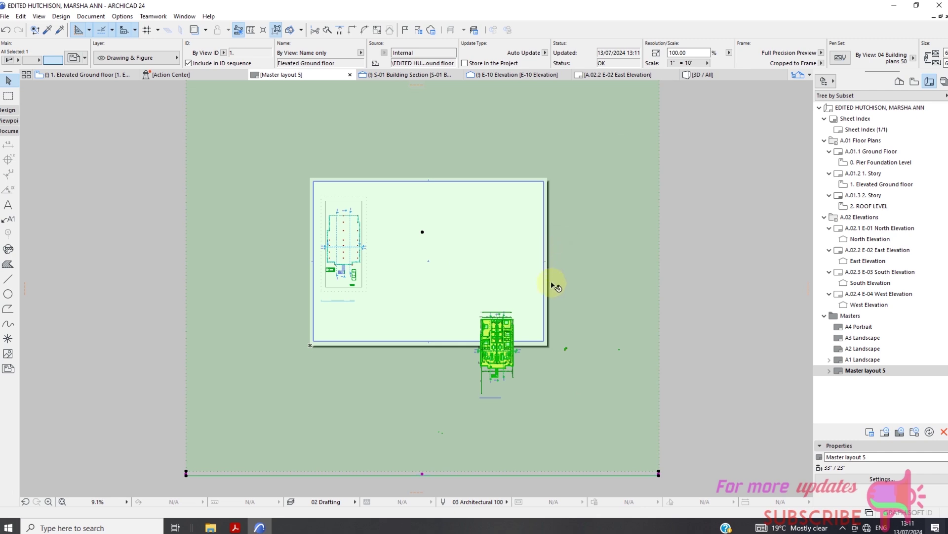
scroll(550, 316, down, 4)
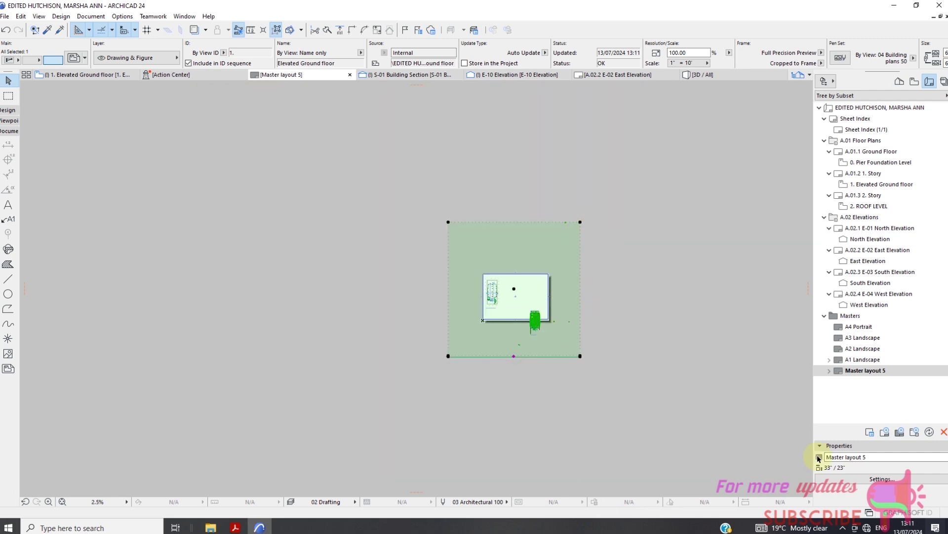
Step: Check the pen set, model view options and graphic override in the Ceiling Plans Elevated Ground floor view settings
click(834, 479)
click(561, 366)
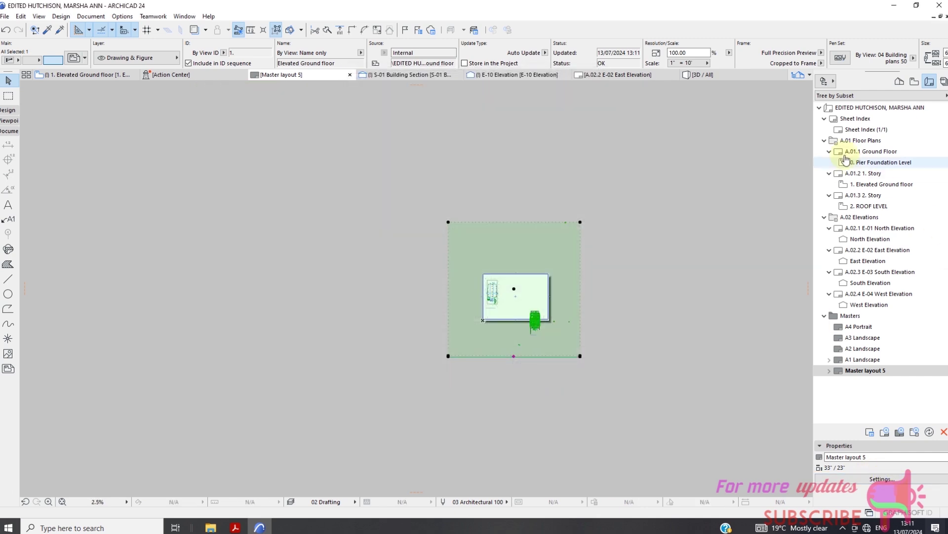
click(915, 82)
click(880, 150)
click(882, 499)
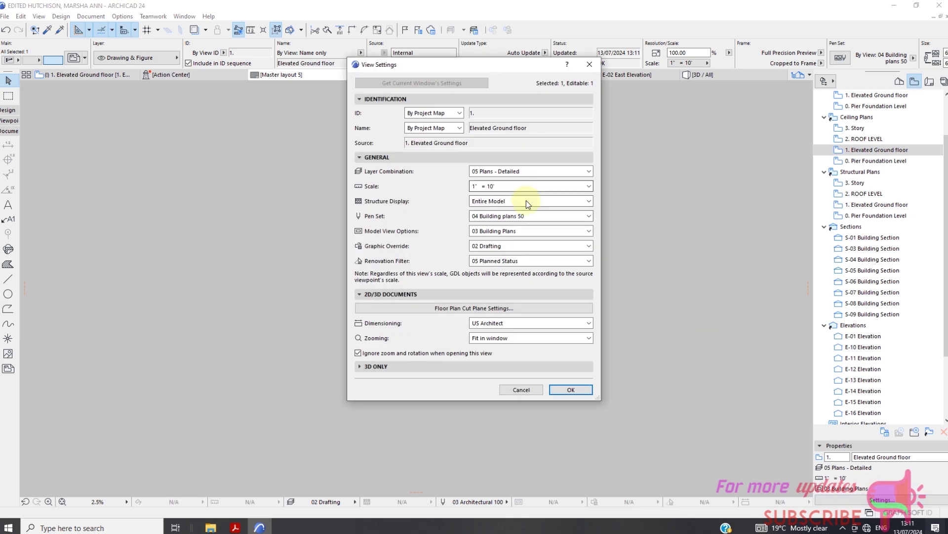
click(527, 216)
click(527, 216)
click(543, 215)
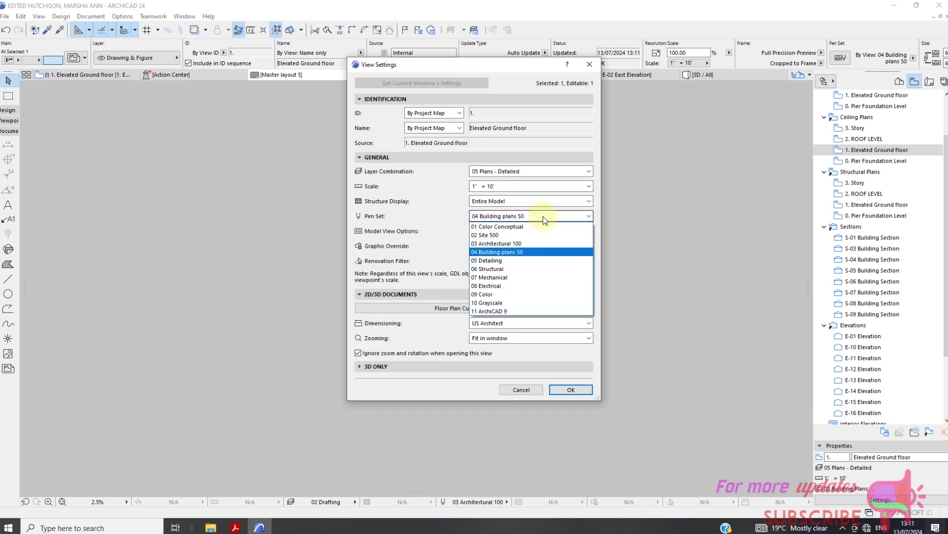
click(542, 231)
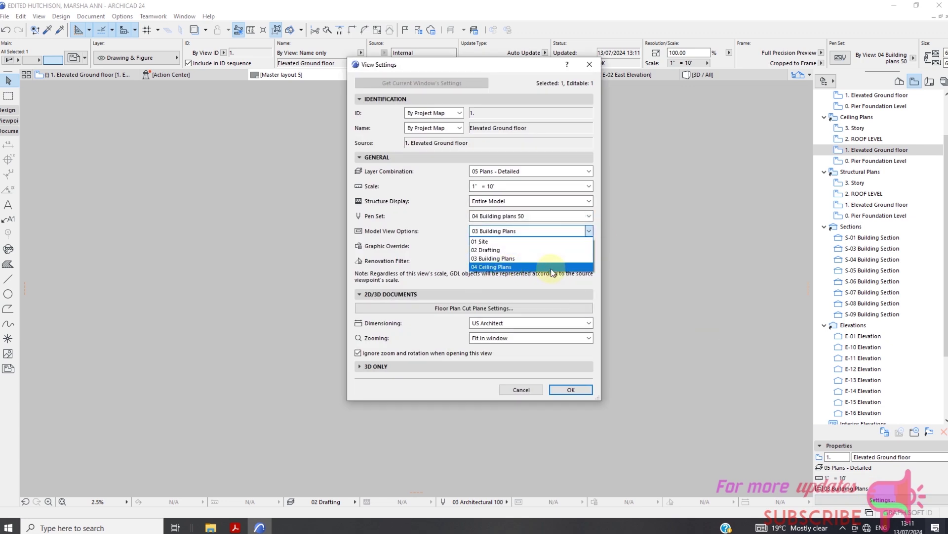
click(541, 257)
click(541, 245)
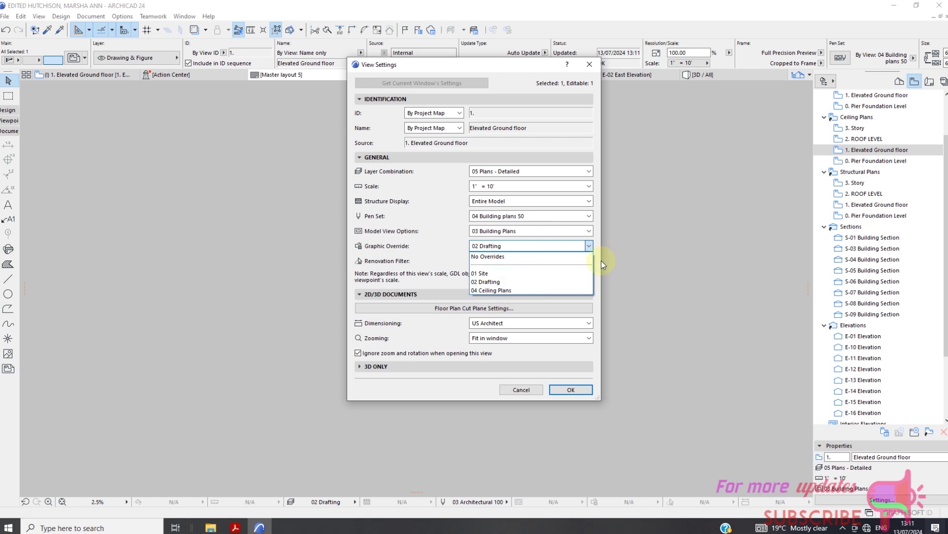
click(601, 261)
click(559, 389)
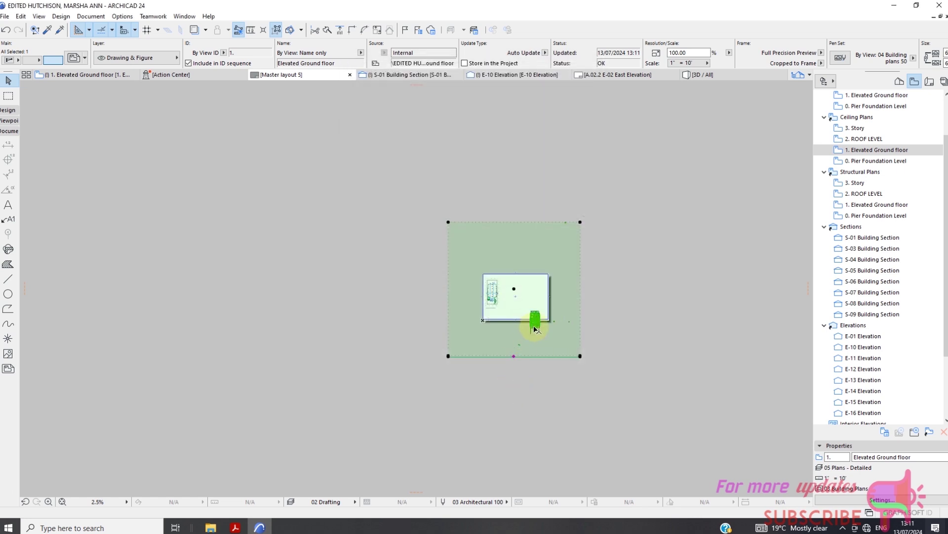
Step: Crop the empty areas above and to both sides of the plan in the placed Elevated Ground floor drawing
scroll(535, 329, up, 3)
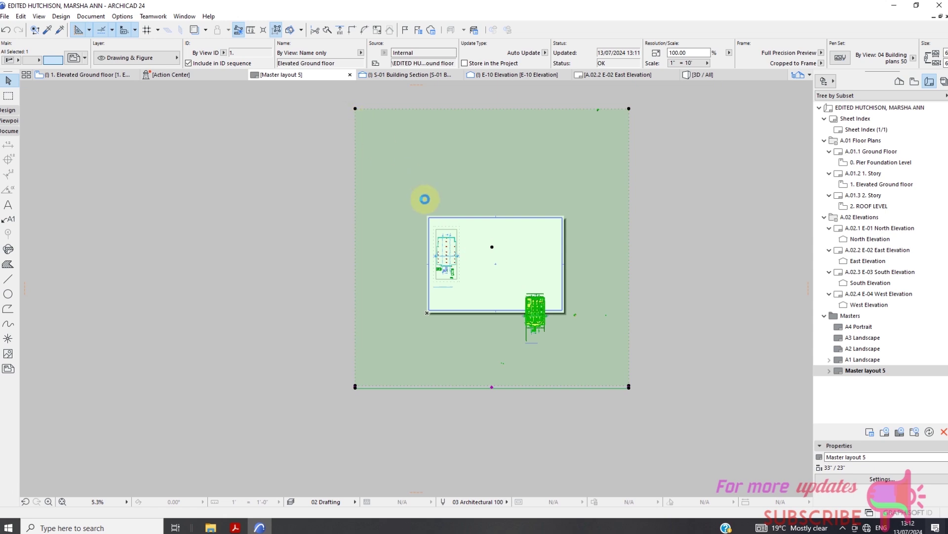
click(425, 199)
scroll(529, 297, up, 2)
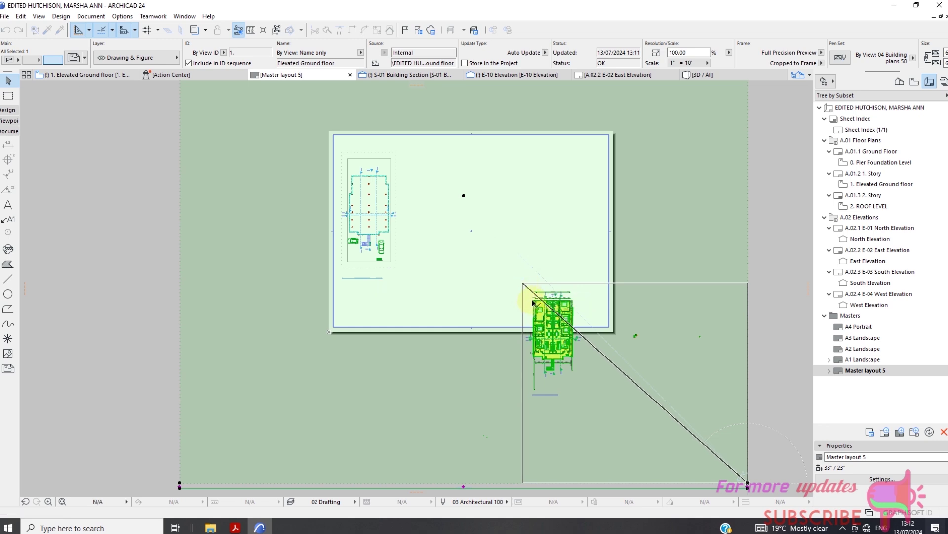
click(727, 304)
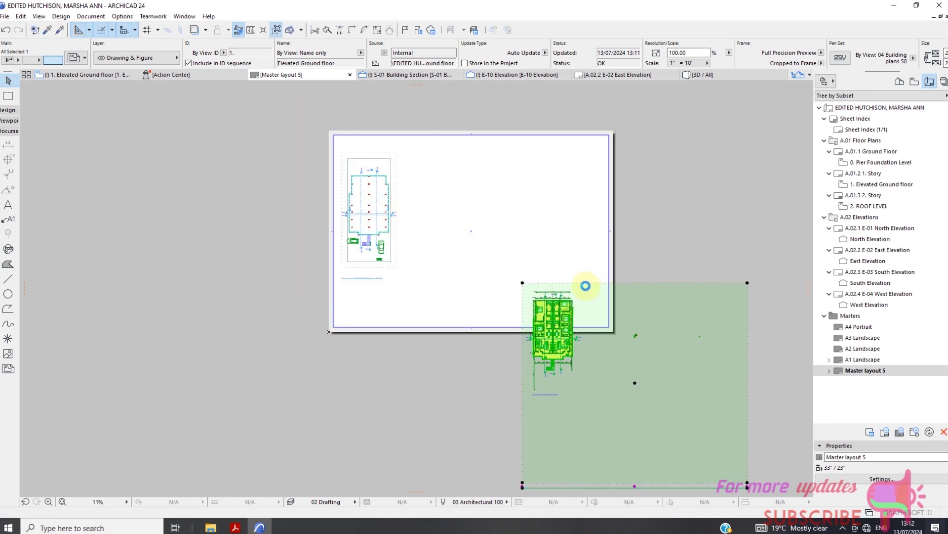
click(585, 286)
click(602, 269)
scroll(577, 259, down, 2)
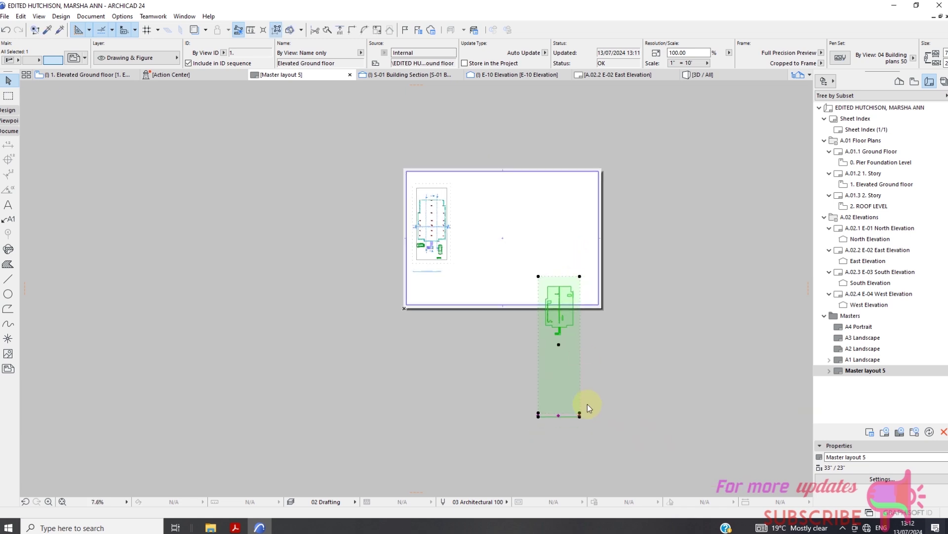
scroll(588, 406, up, 3)
click(576, 410)
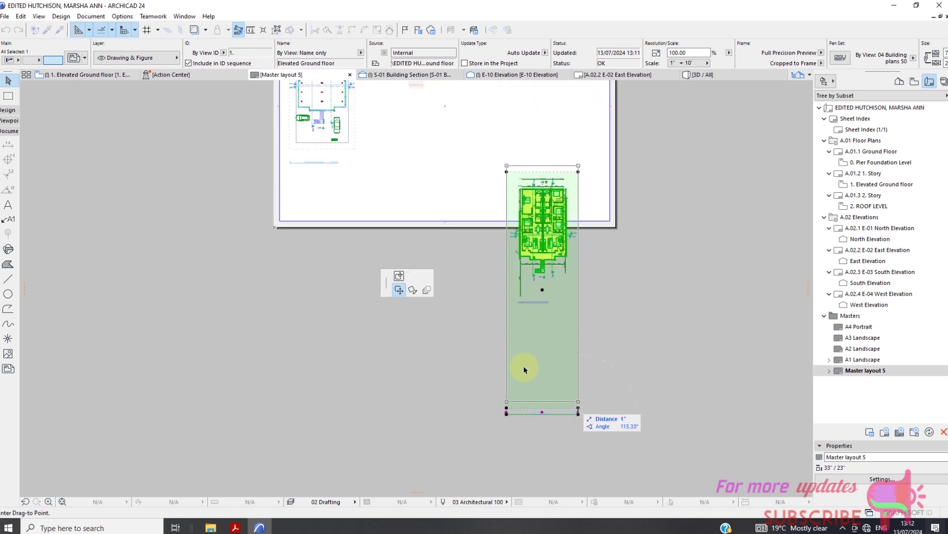
right_click(617, 377)
click(642, 491)
Step: Crop the Elevated Ground floor drawing's frame from below, up to just under the floor plan's title text
scroll(577, 408, up, 3)
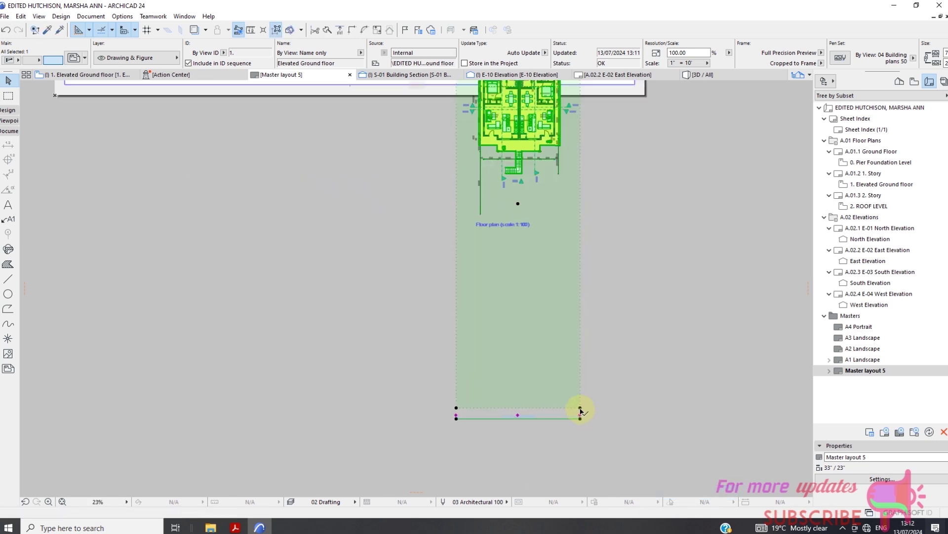
click(580, 409)
click(579, 242)
Step: Move the cropped Elevated Ground floor drawing onto the sheet beside the foundation plan
scroll(633, 332, down, 2)
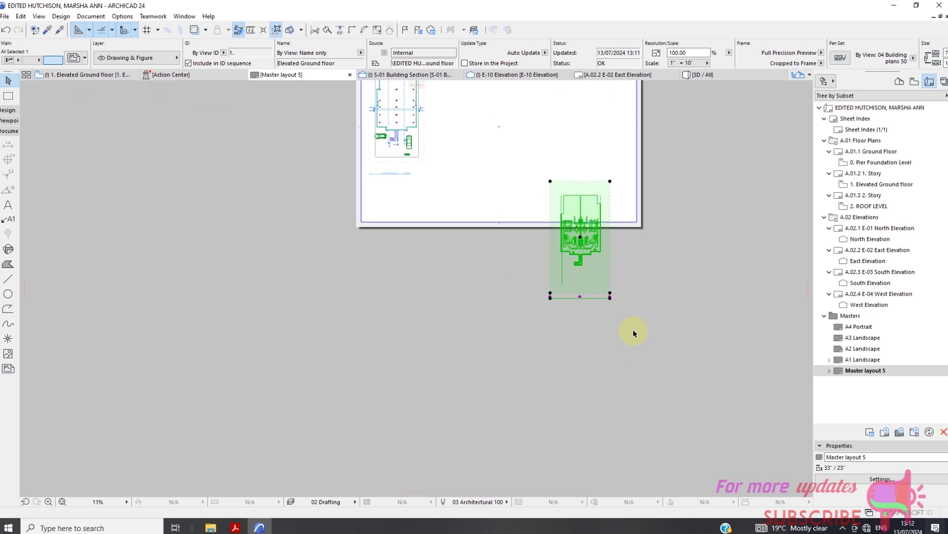
scroll(580, 240, up, 2)
click(583, 235)
scroll(617, 356, down, 2)
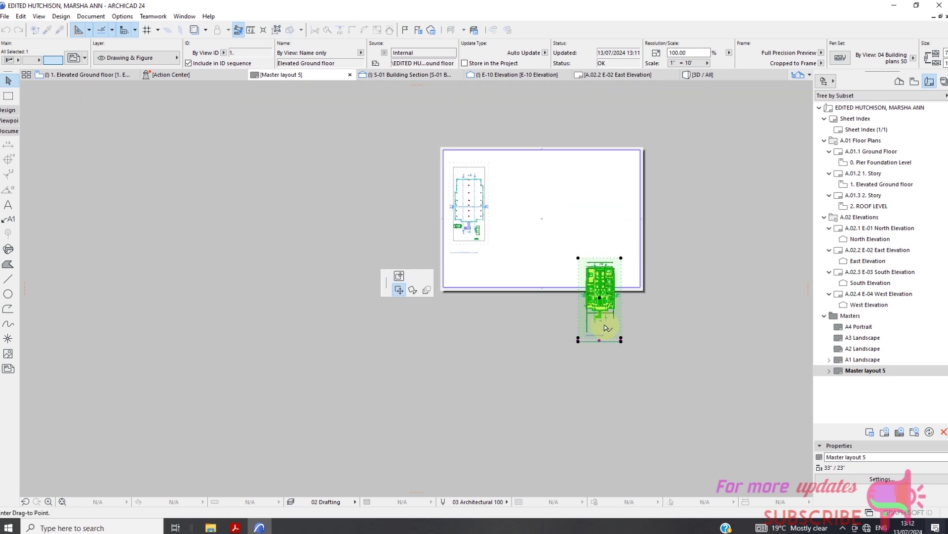
click(525, 210)
scroll(558, 222, up, 2)
click(556, 203)
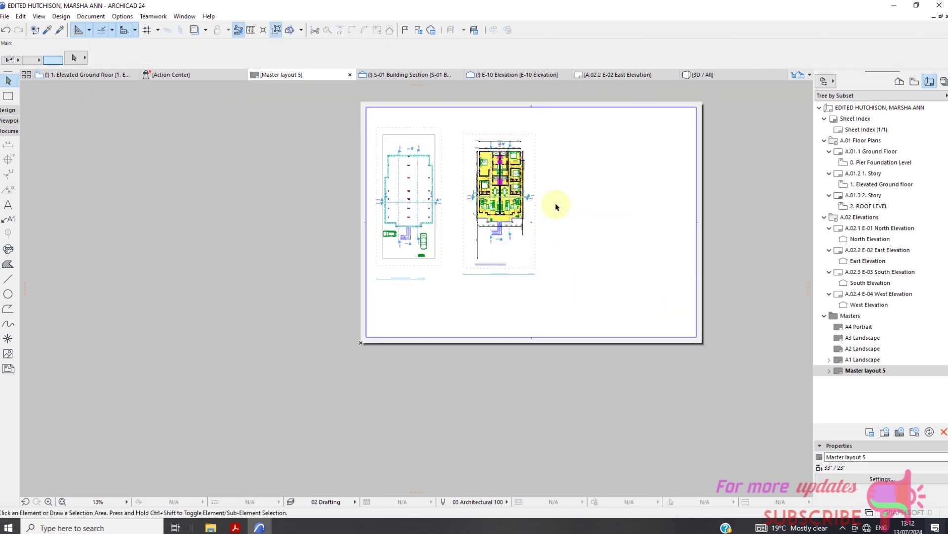
Step: Place the E-01 Elevation view on the master layout, in the empty space beside the Elevated Ground floor plan
scroll(553, 230, up, 2)
scroll(550, 267, down, 1)
scroll(558, 247, up, 1)
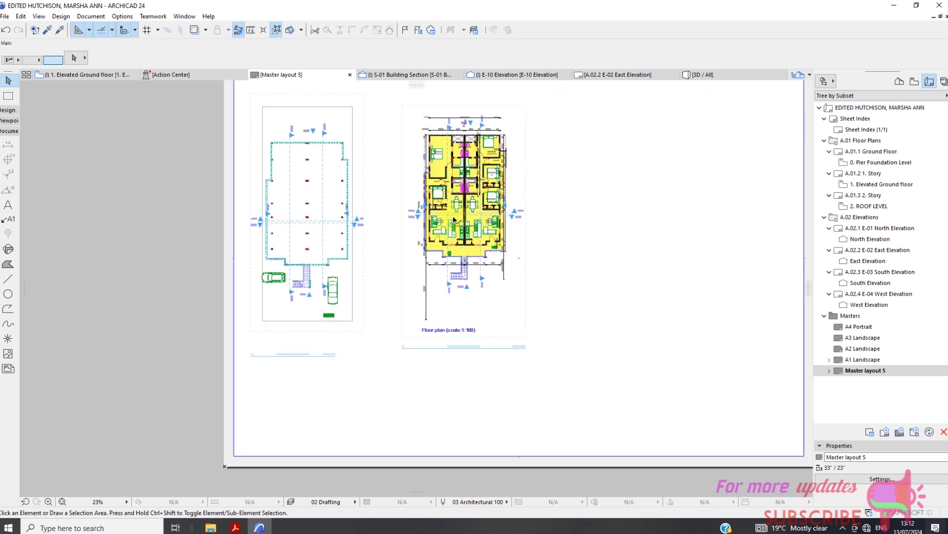
scroll(575, 233, down, 1)
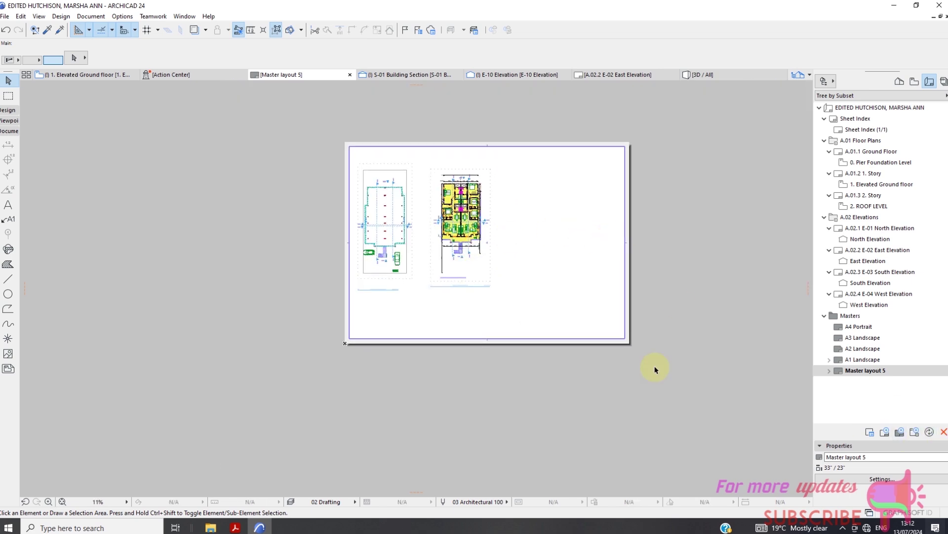
scroll(435, 233, up, 1)
scroll(387, 242, down, 1)
click(915, 82)
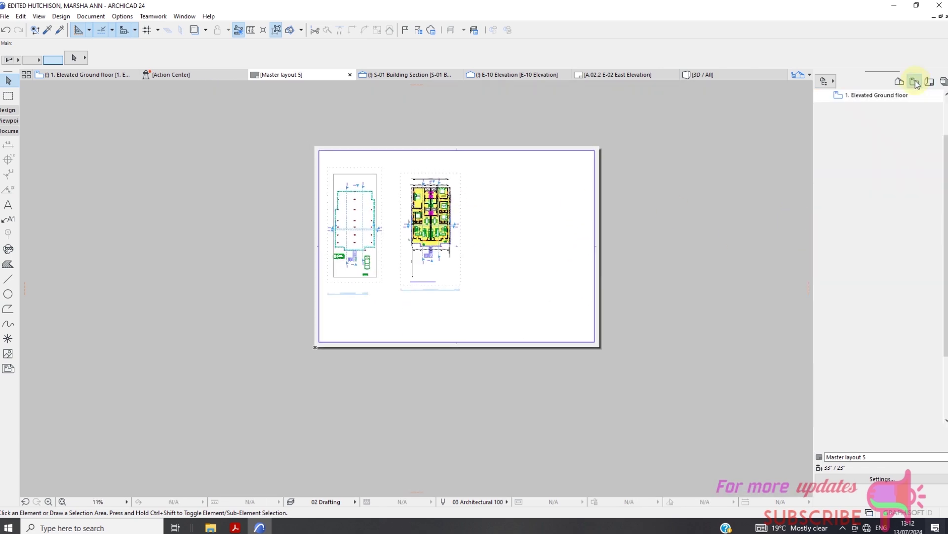
scroll(870, 247, down, 3)
click(868, 273)
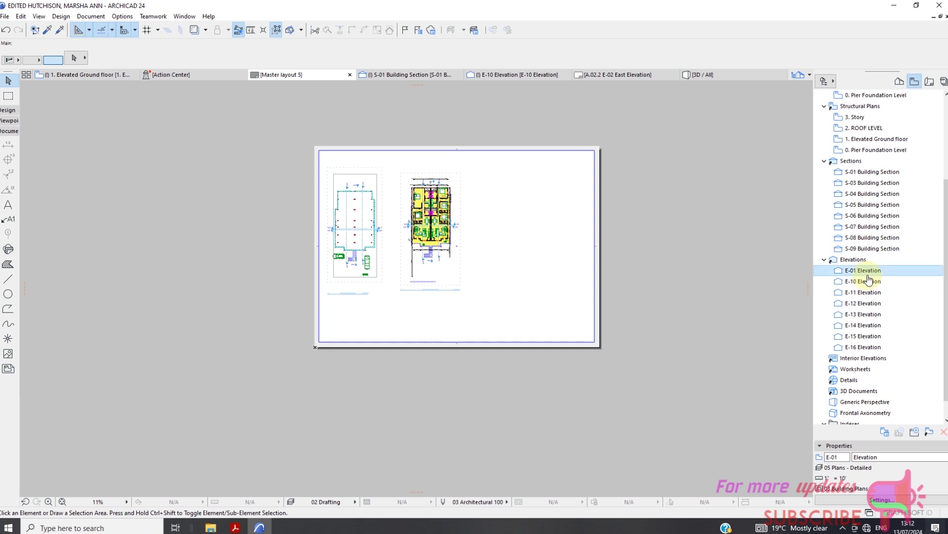
drag(869, 280, 558, 200)
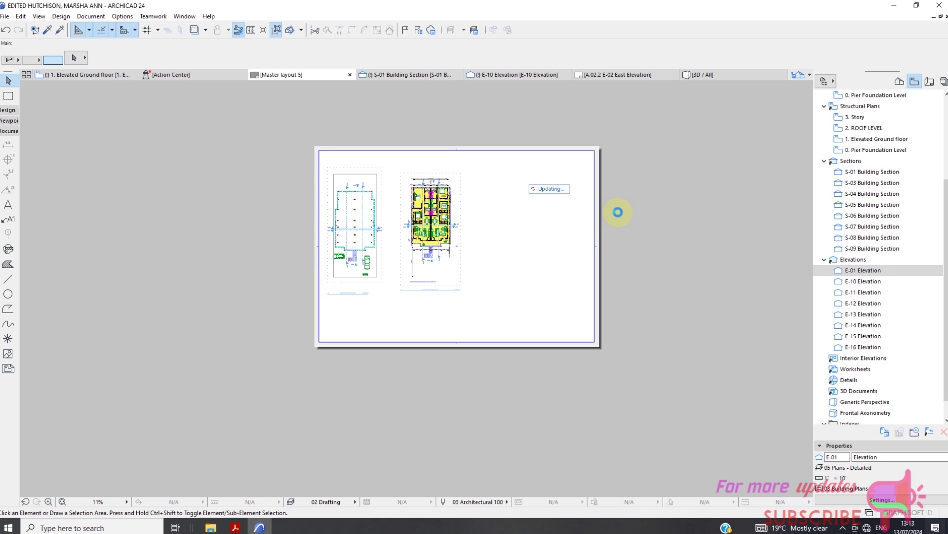
Step: Move the E-01 Elevation drawing up and inward so it sits inside the sheet margin at the top edge
scroll(545, 219, up, 3)
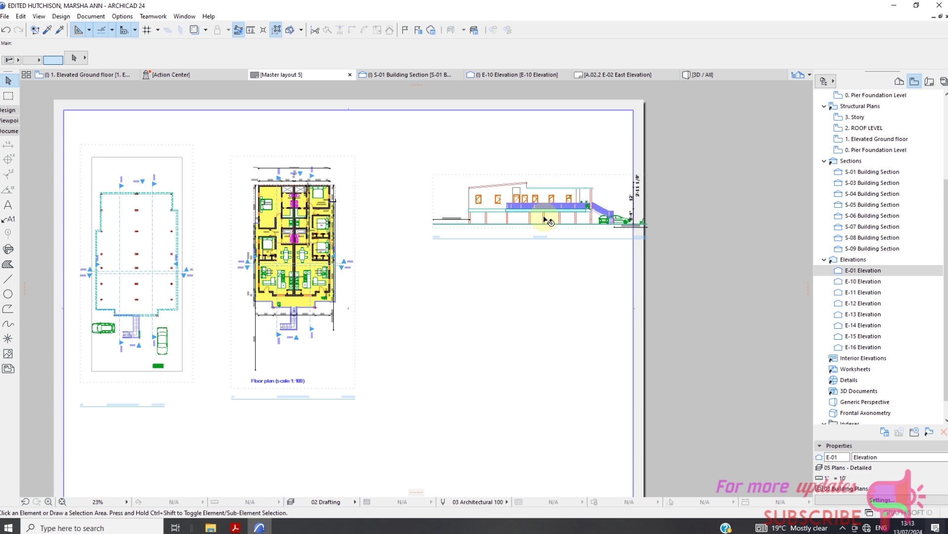
click(587, 220)
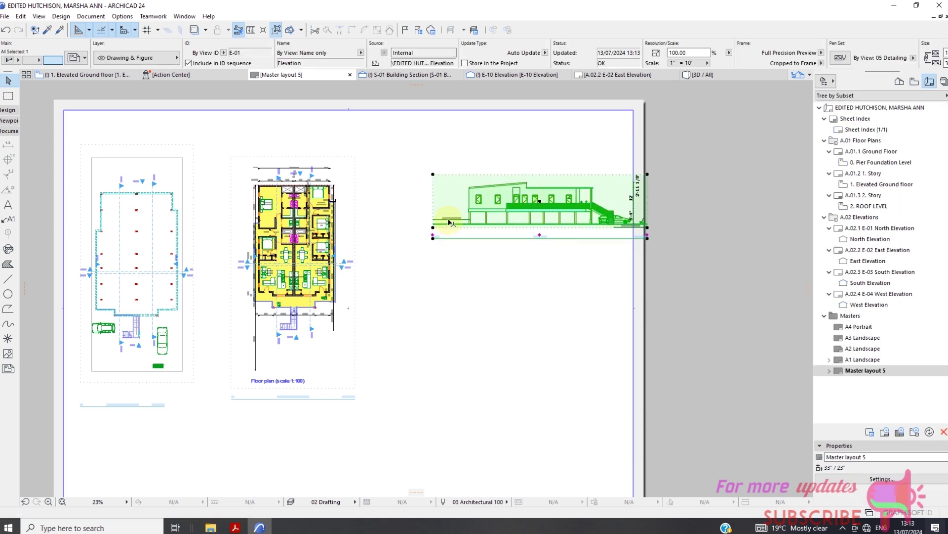
click(912, 82)
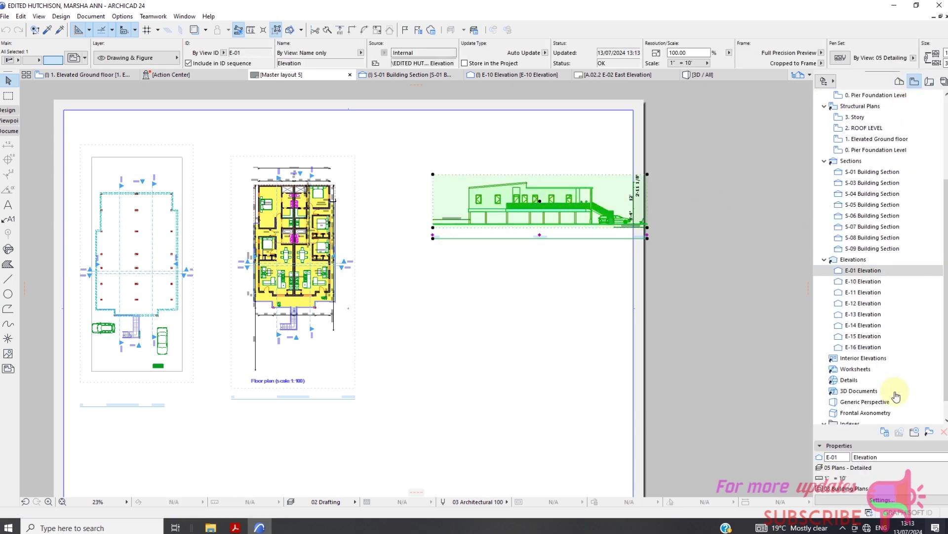
click(883, 499)
click(517, 391)
scroll(513, 393, up, 3)
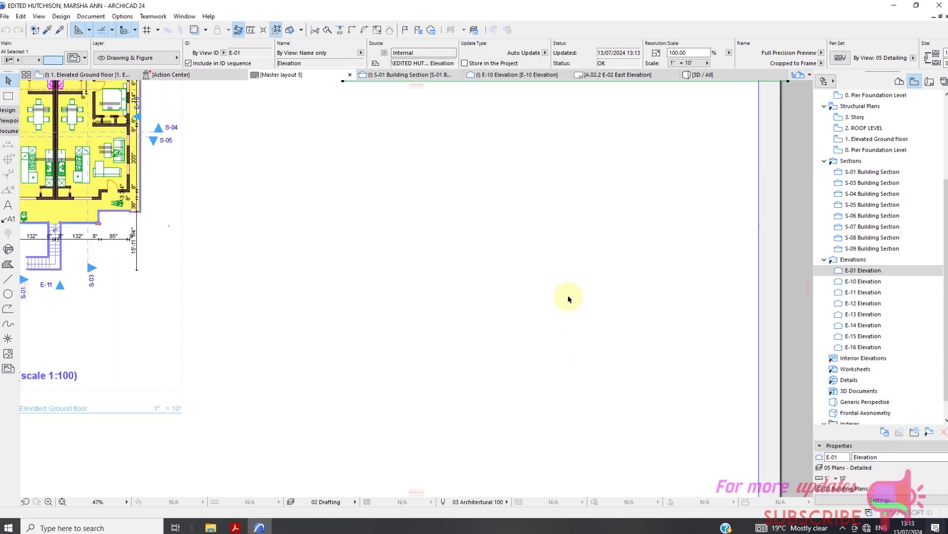
scroll(503, 348, down, 3)
scroll(514, 276, up, 3)
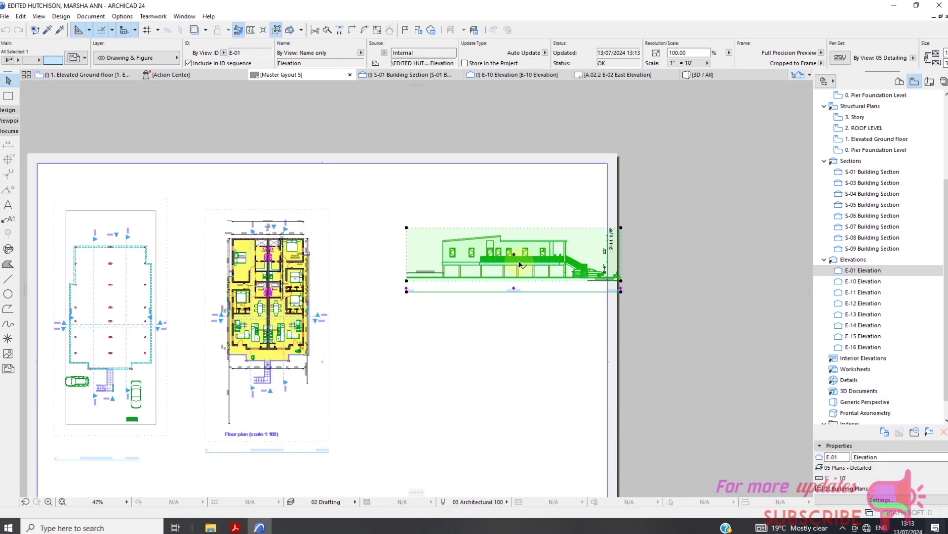
click(383, 233)
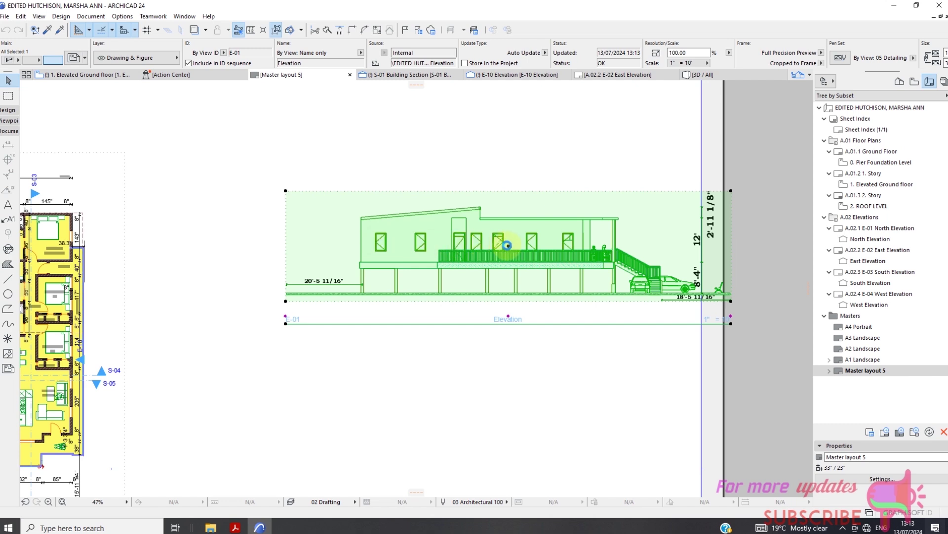
click(508, 246)
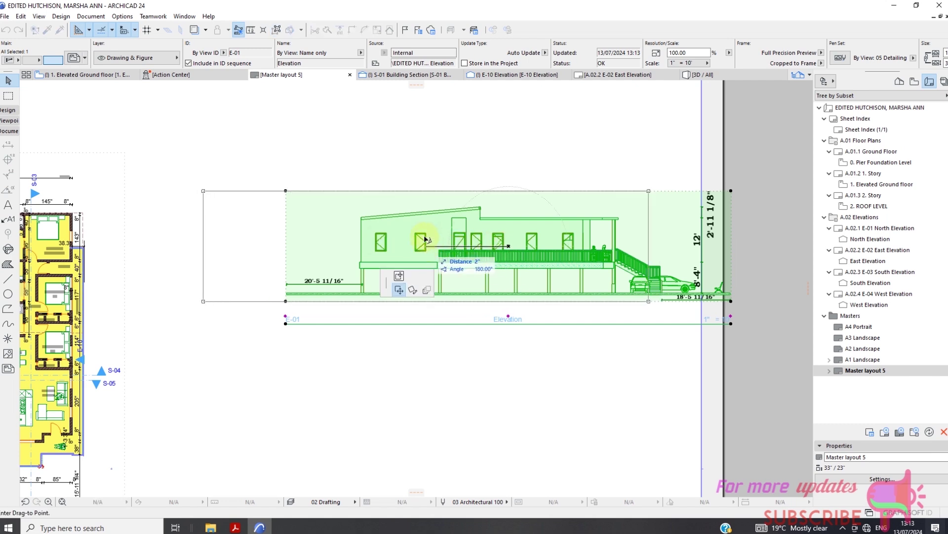
click(429, 130)
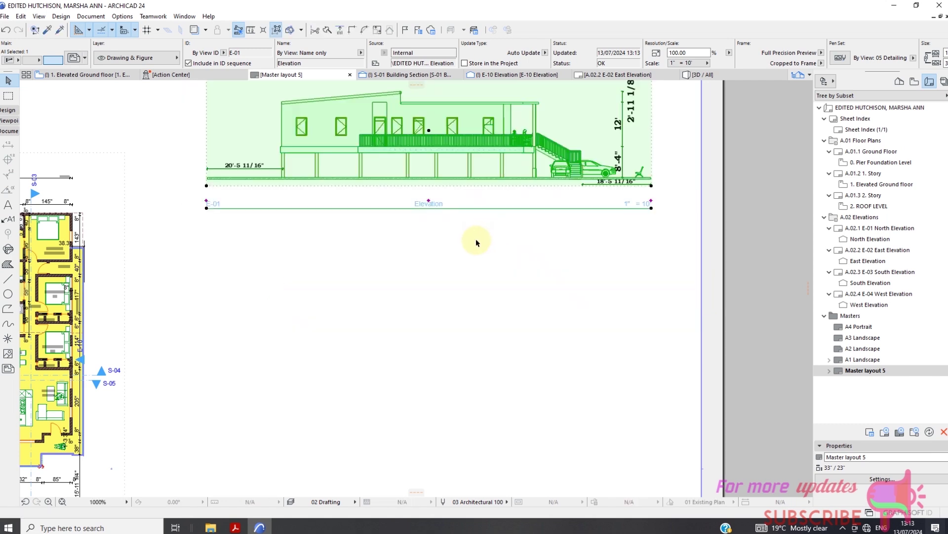
Step: Place the E-12 Elevation view on the master layout, in the empty space below the E-01 elevation, and clear the selection
scroll(476, 239, down, 7)
click(916, 82)
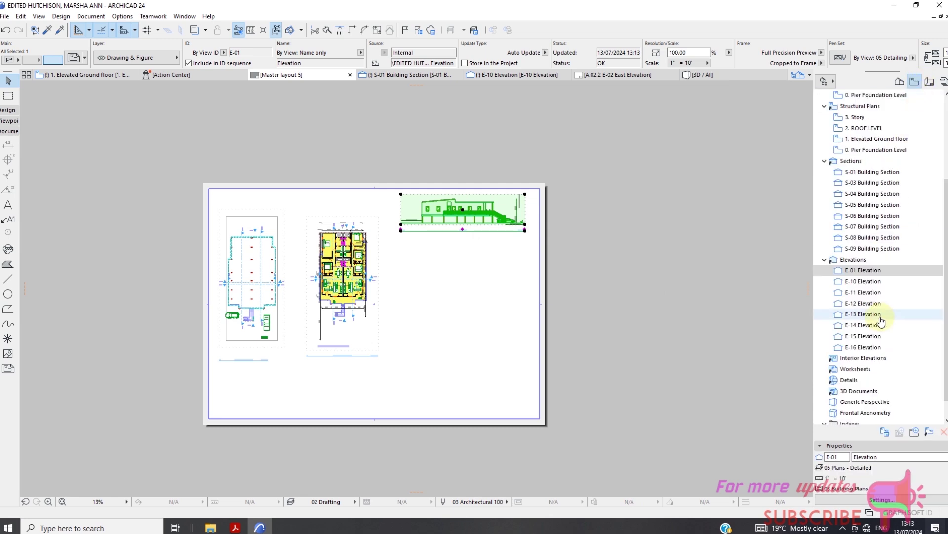
click(867, 306)
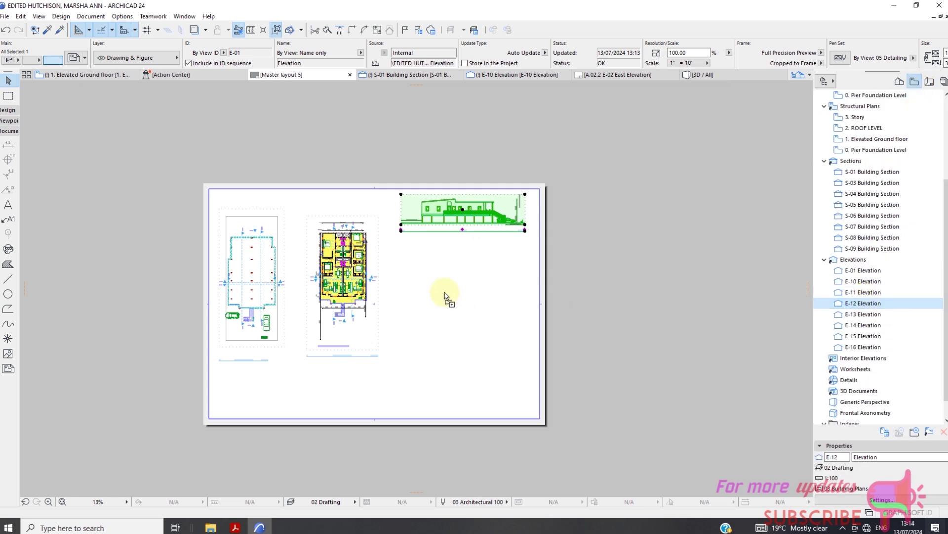
drag(444, 296, 445, 292)
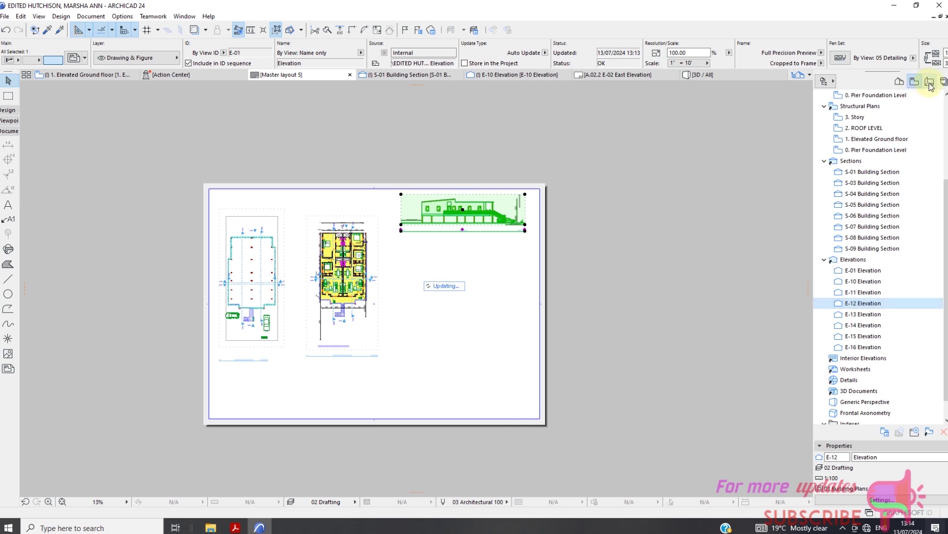
scroll(599, 240, up, 3)
scroll(567, 233, down, 4)
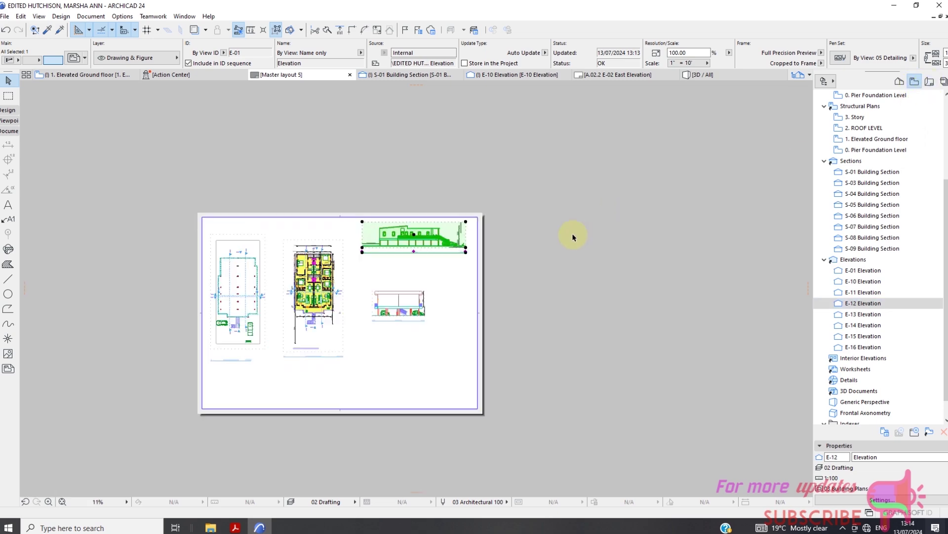
scroll(383, 321, up, 5)
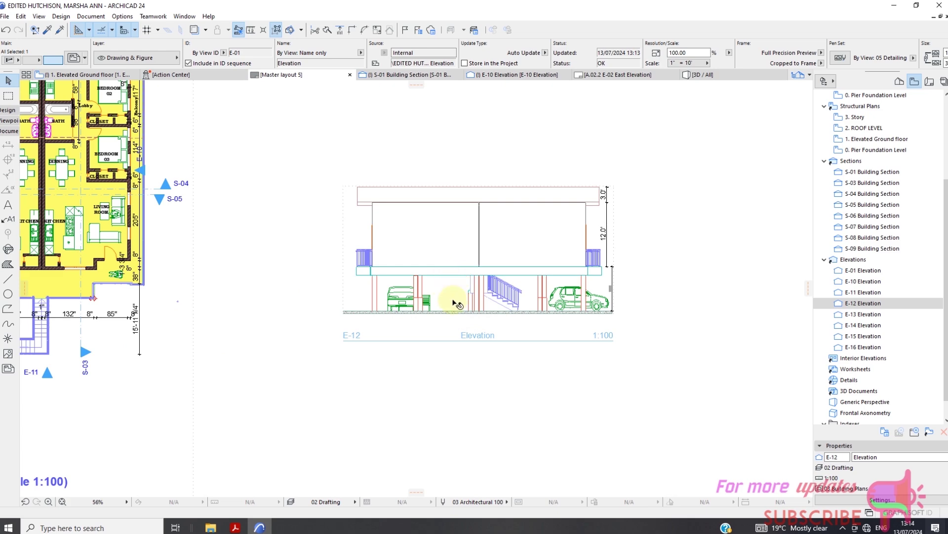
scroll(530, 211, up, 1)
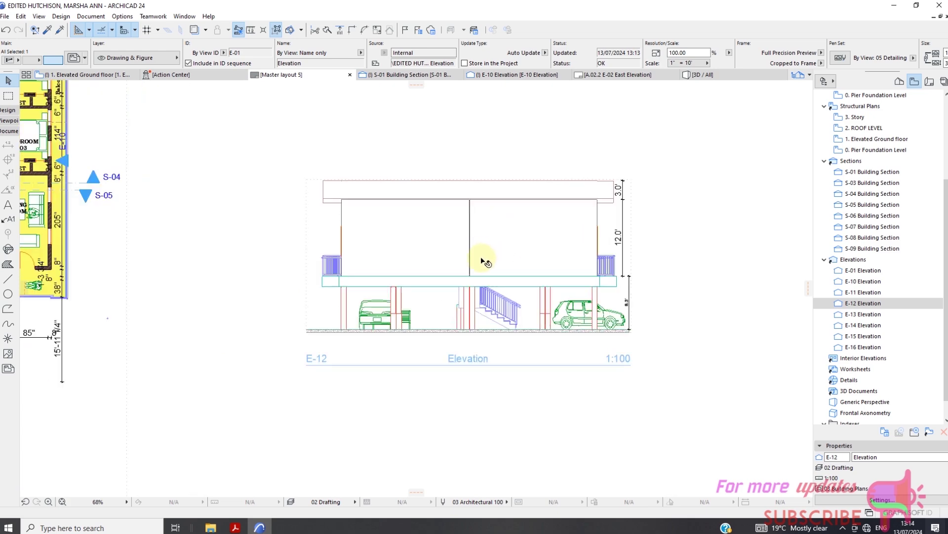
scroll(479, 263, down, 6)
click(530, 223)
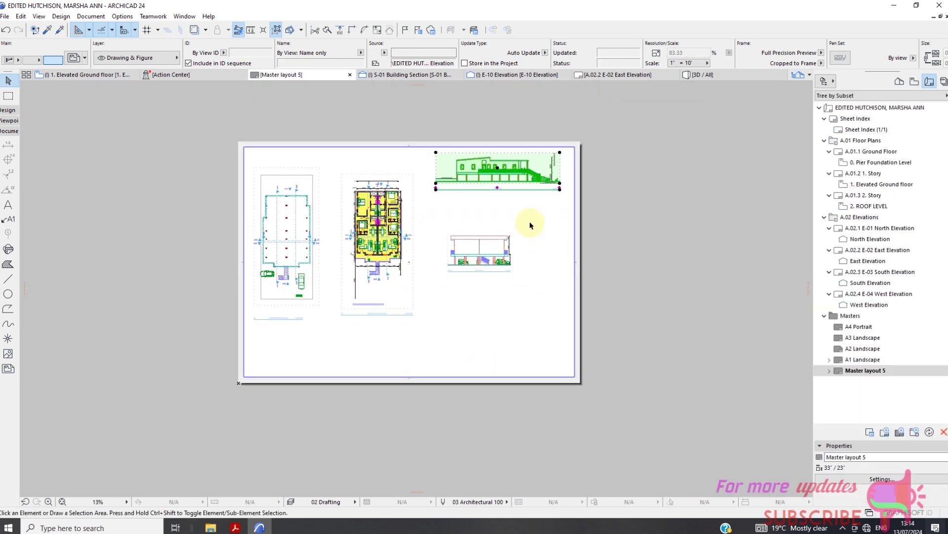
click(543, 236)
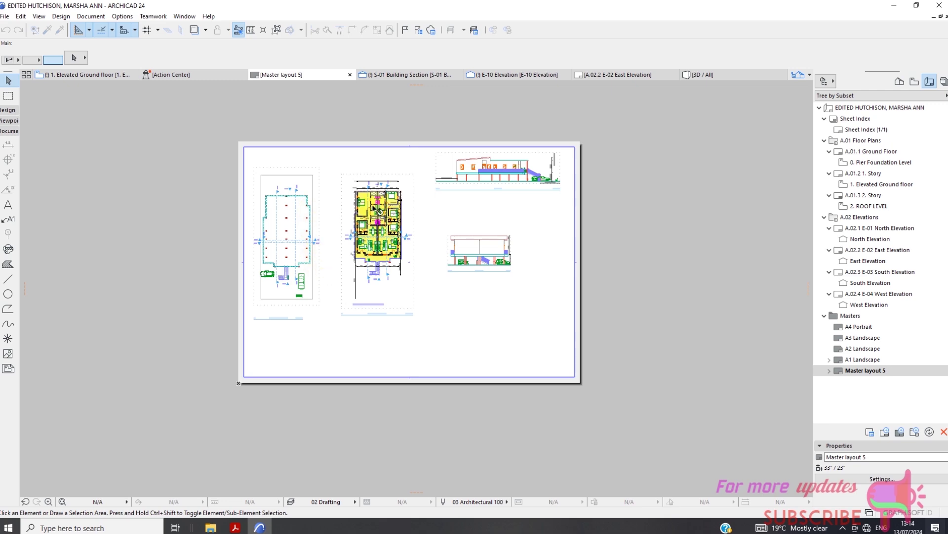
Step: Place the S-03 Building Section view on the master layout, in the empty space below the E-12 elevation
scroll(384, 258, up, 8)
scroll(416, 239, down, 6)
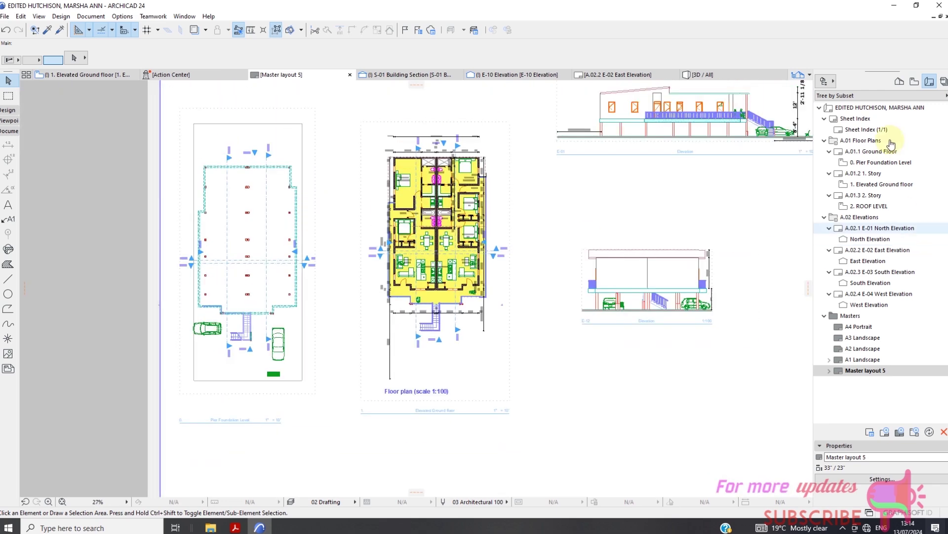
click(914, 81)
click(872, 183)
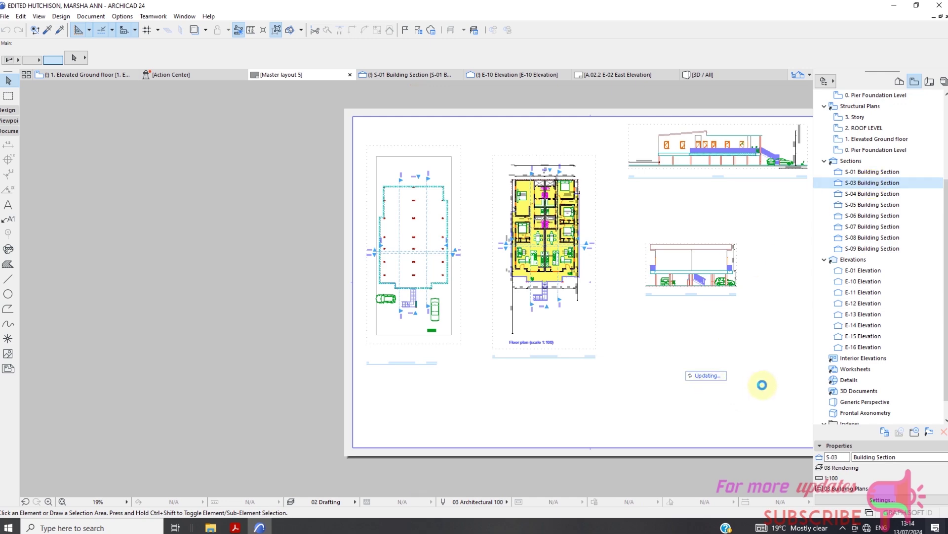
scroll(752, 407, up, 5)
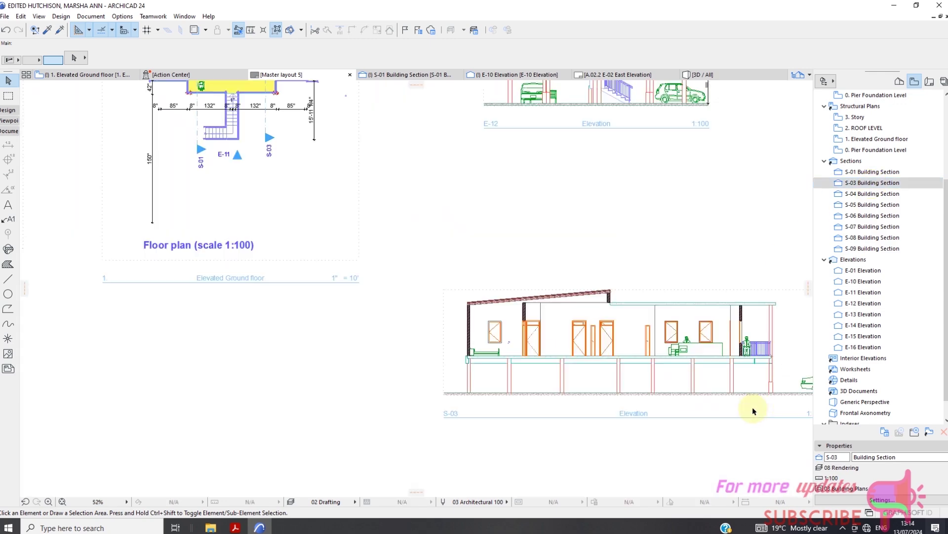
scroll(496, 325, down, 2)
scroll(528, 242, down, 2)
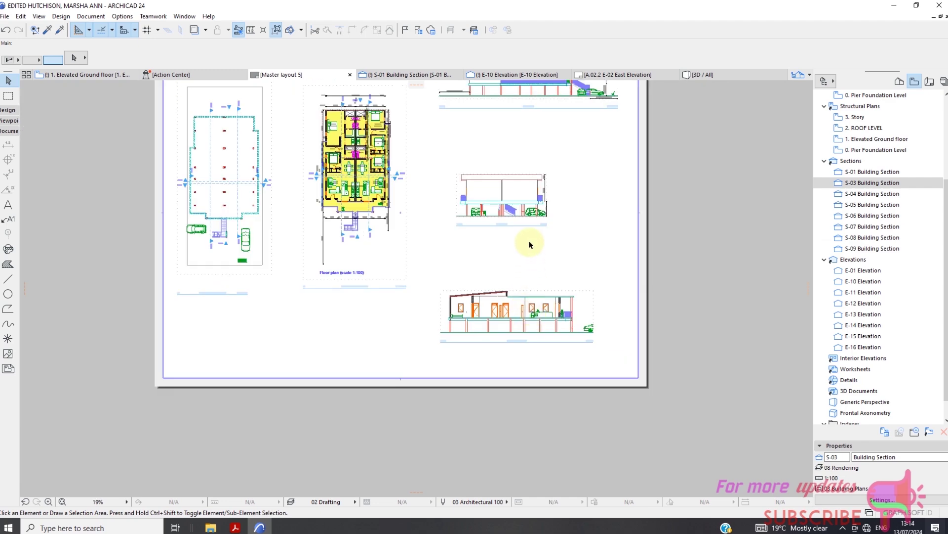
scroll(525, 270, down, 2)
scroll(525, 273, up, 1)
Step: Move the E-12 Elevation and S-03 Building Section drawings up so they stack closely beneath the E-01 elevation
click(541, 285)
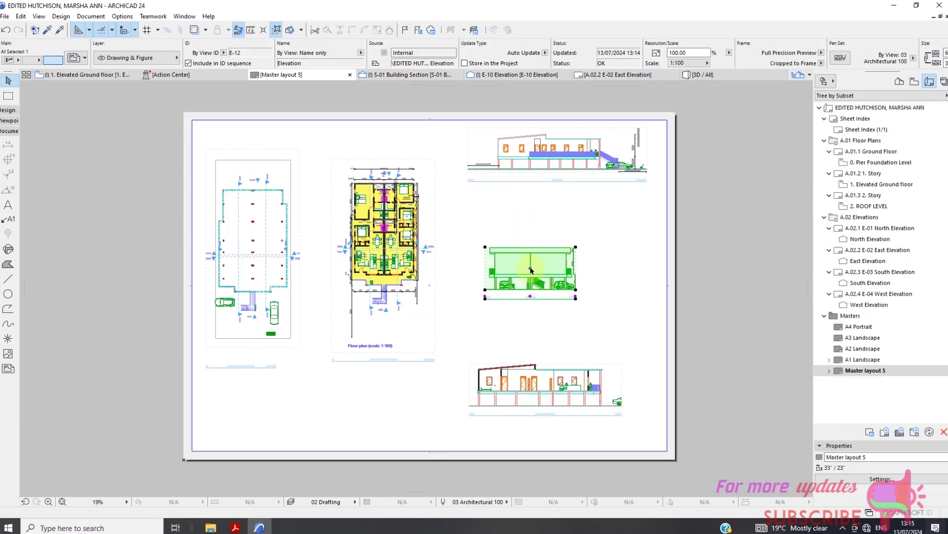
click(531, 268)
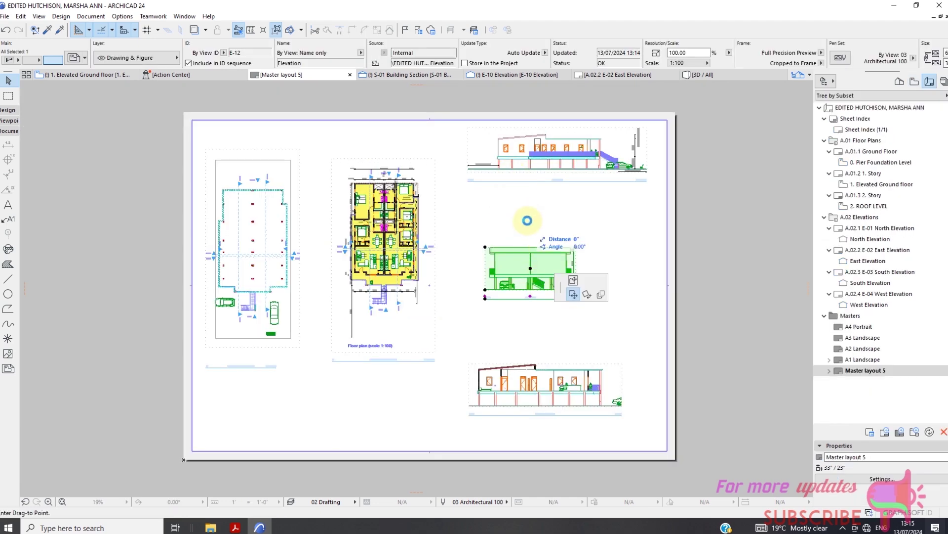
click(531, 220)
click(542, 382)
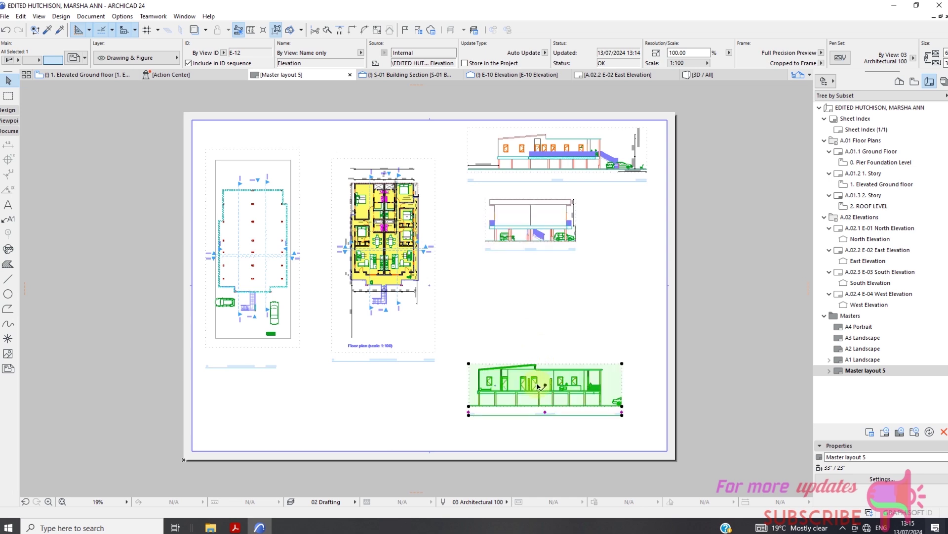
click(545, 385)
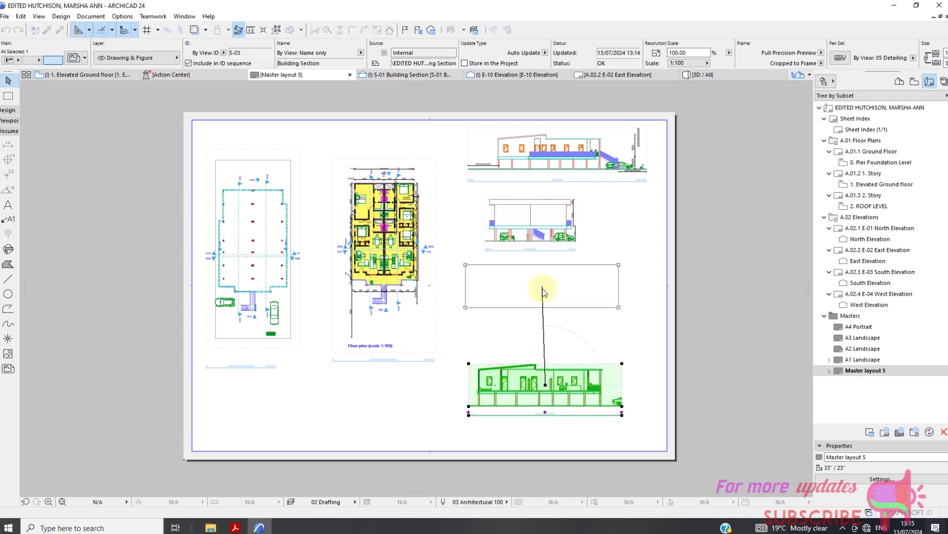
click(543, 289)
click(634, 337)
Step: Place the S-04 Building Section view on the master layout, in the empty space below the S-03 section
click(914, 82)
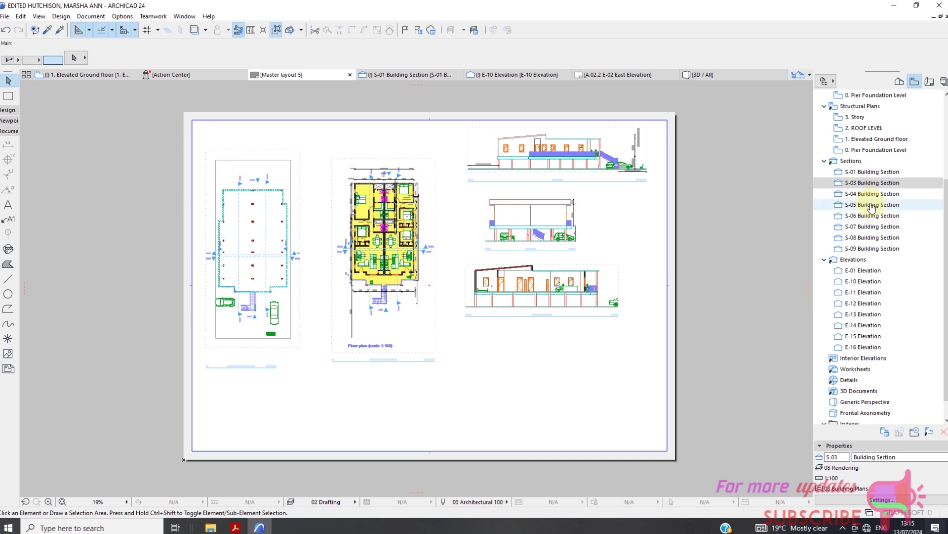
mouse_move(873, 194)
mouse_down()
mouse_move(754, 271)
mouse_move(517, 383)
mouse_move(538, 391)
mouse_up()
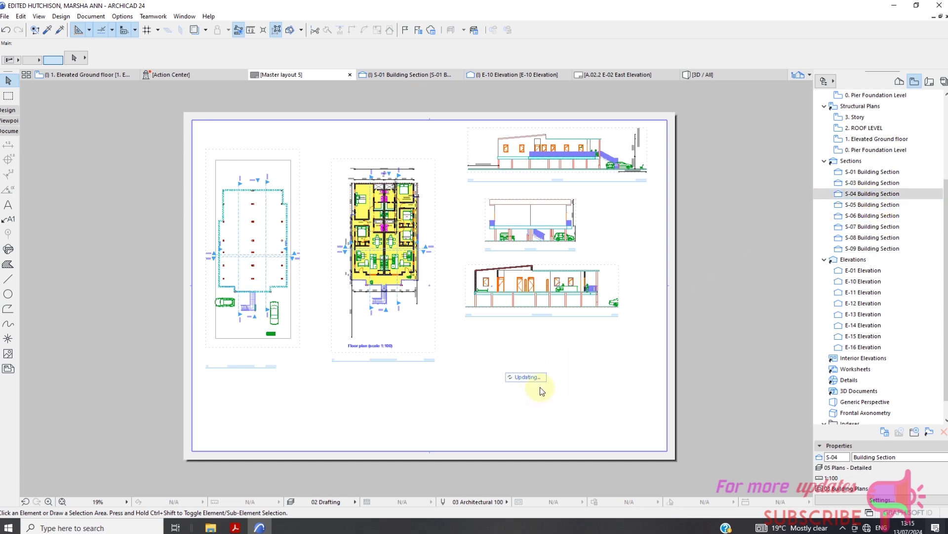
scroll(517, 391, up, 10)
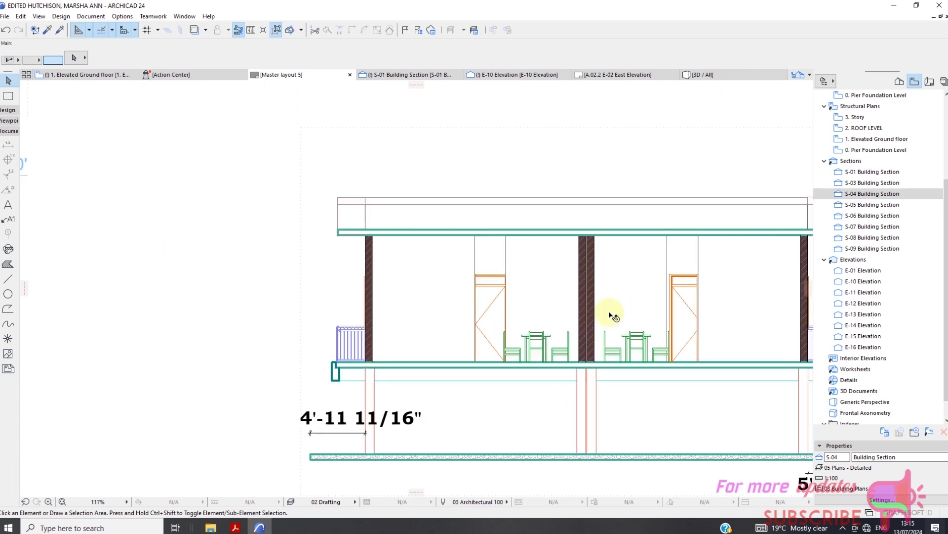
scroll(588, 330, down, 8)
scroll(423, 366, up, 8)
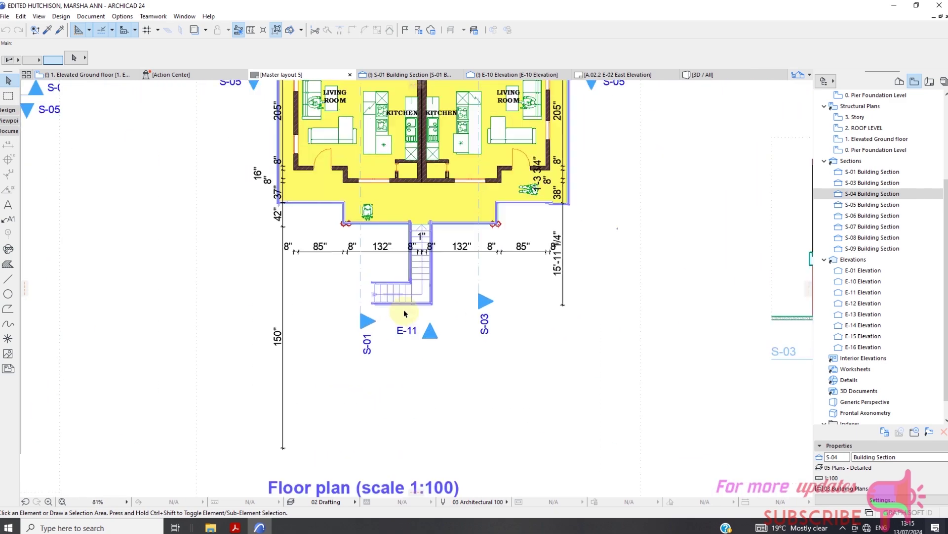
scroll(187, 165, down, 8)
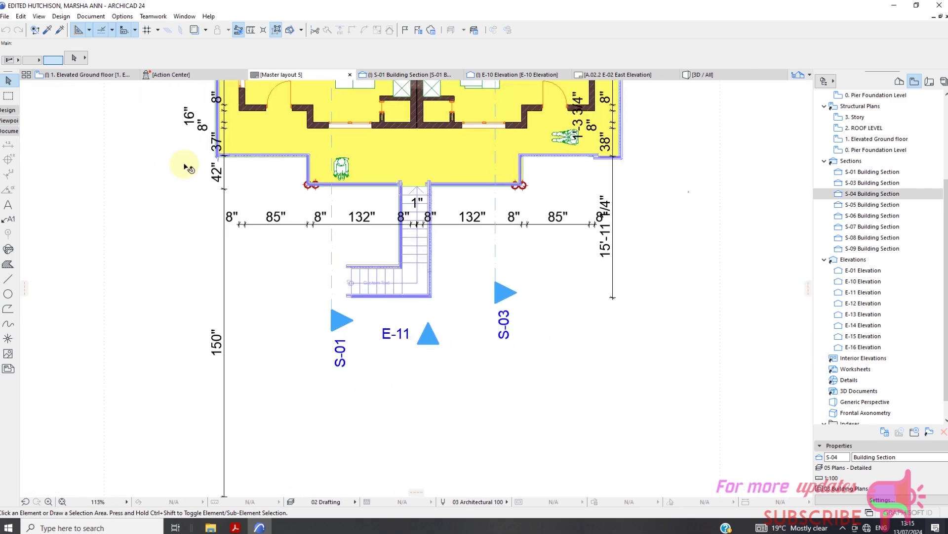
Step: Add an elevation line to the Elevated Ground floor plan, drawn vertically on the building's right-hand side and facing the building
click(90, 76)
scroll(87, 220, down, 3)
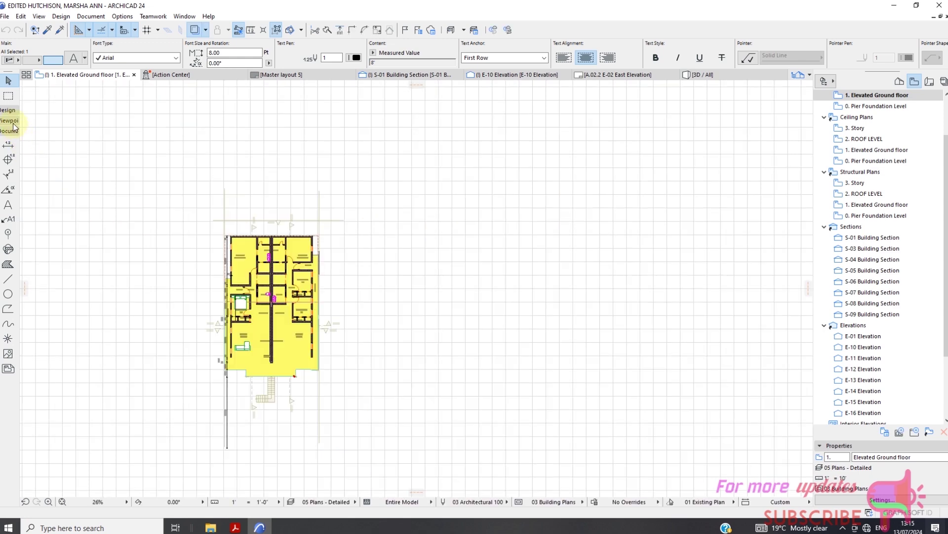
click(9, 121)
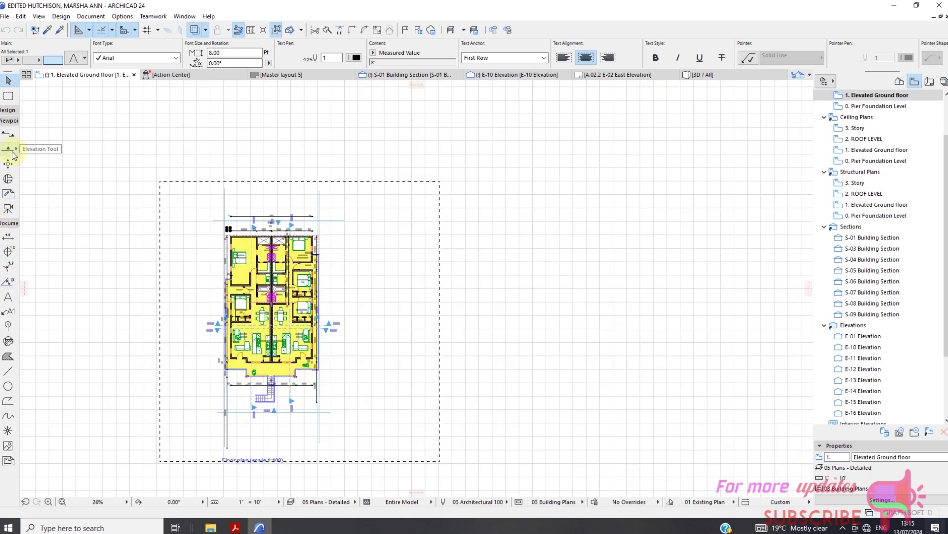
click(8, 146)
scroll(198, 190, up, 2)
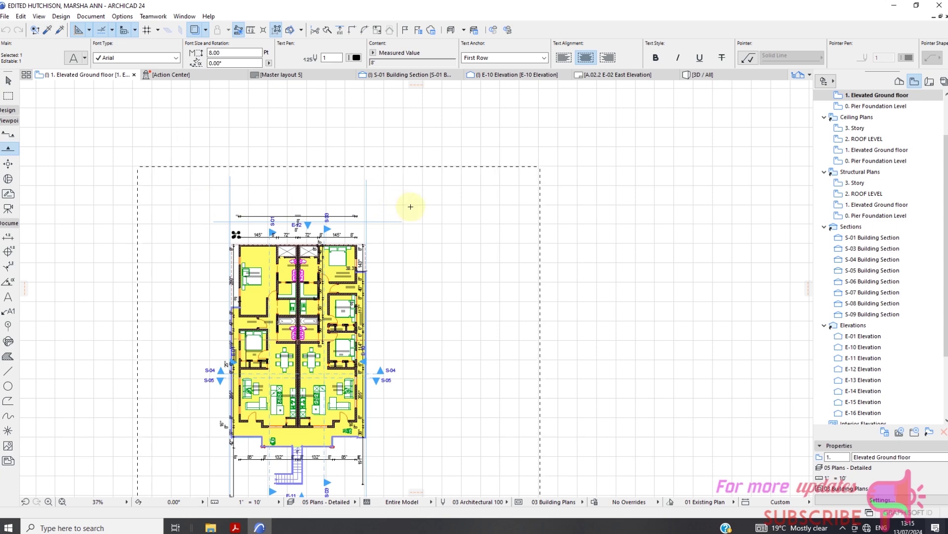
key(Escape)
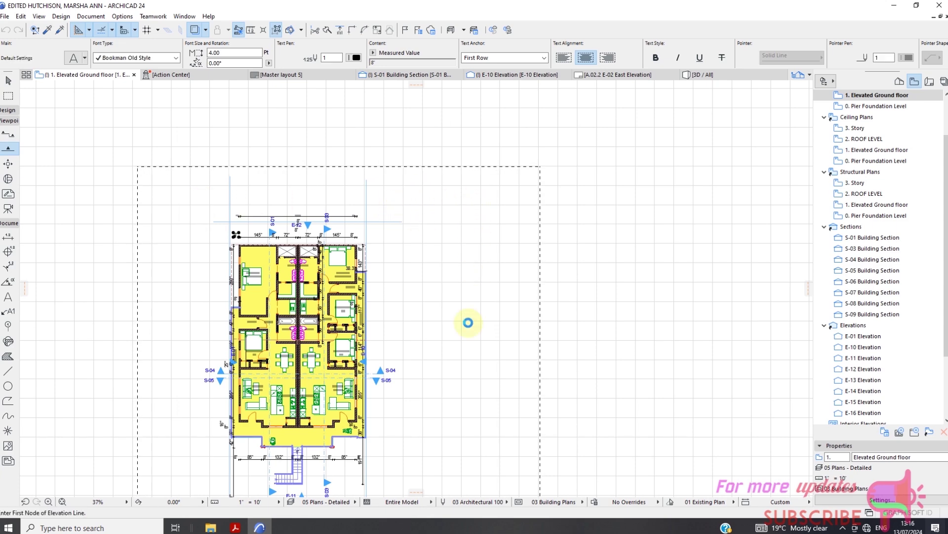
scroll(475, 447, down, 3)
click(462, 328)
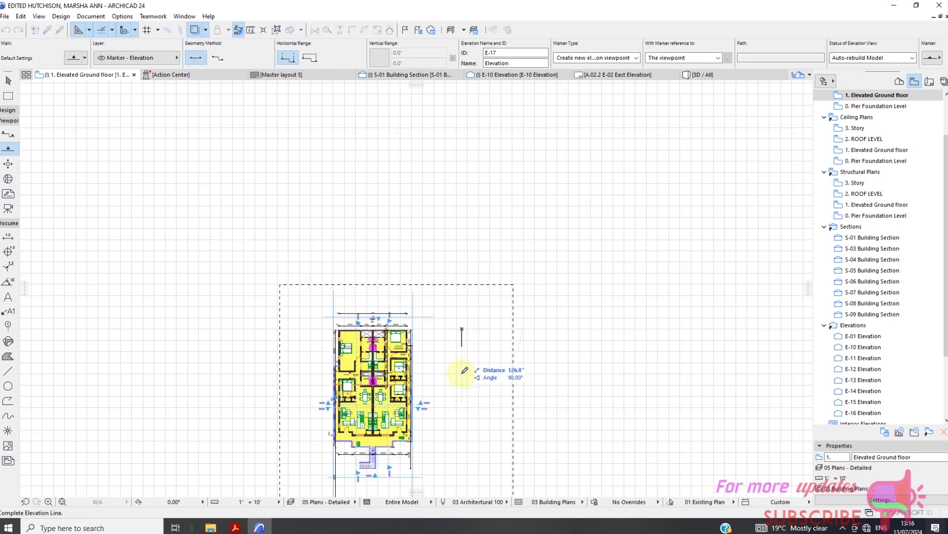
click(462, 455)
scroll(437, 419, up, 2)
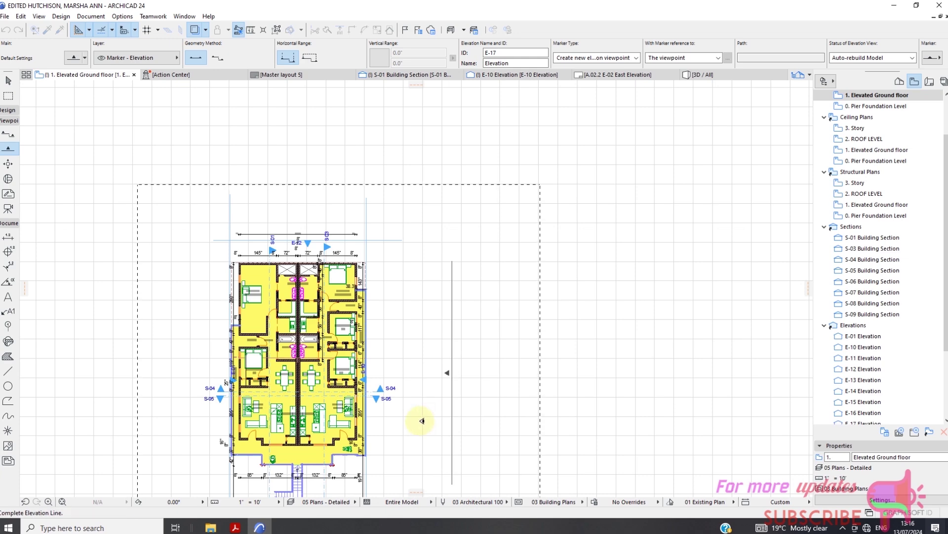
click(420, 389)
Step: Examine the elevation and section markers around the Elevated Ground floor plan, including those near the entrance stair
scroll(447, 380, up, 2)
scroll(403, 292, down, 2)
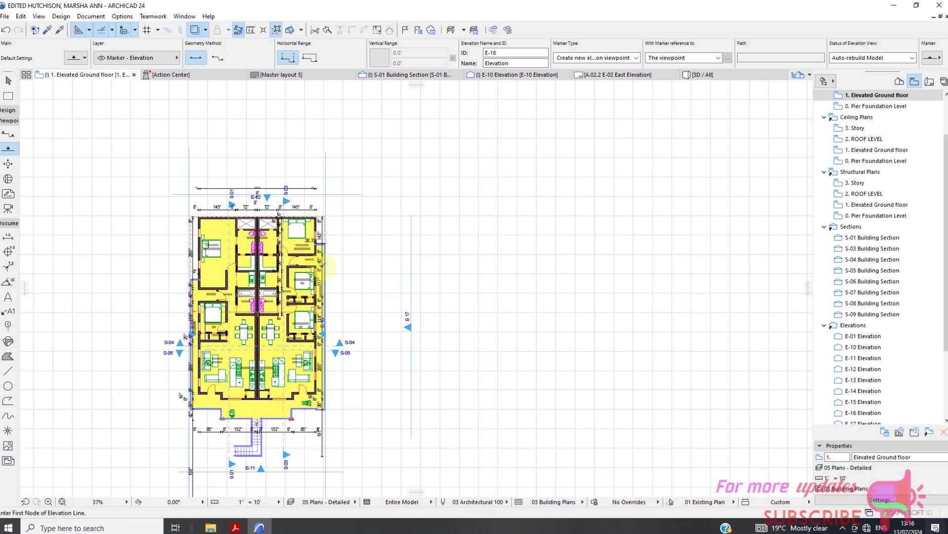
scroll(402, 292, up, 3)
scroll(271, 441, down, 3)
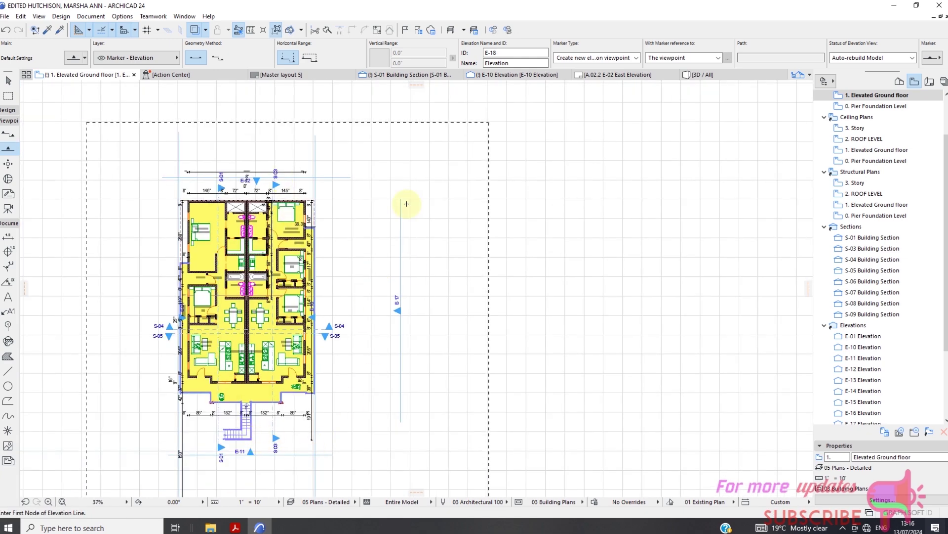
scroll(402, 203, up, 4)
scroll(417, 176, down, 6)
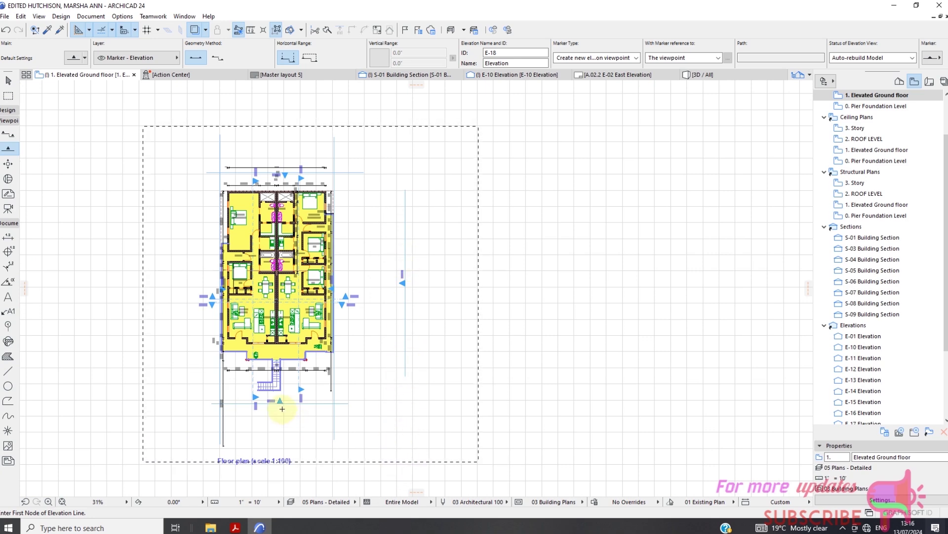
scroll(287, 386, up, 4)
scroll(349, 171, down, 2)
scroll(424, 162, up, 4)
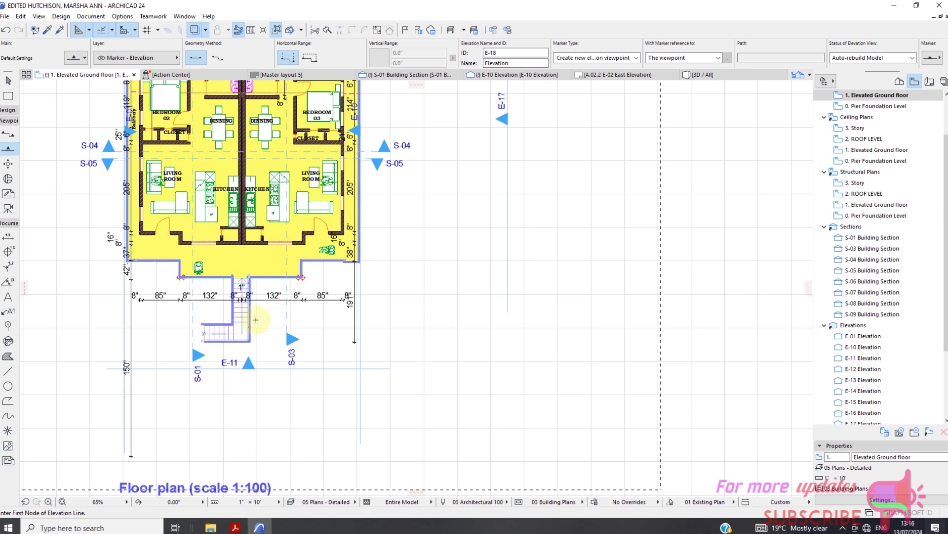
scroll(403, 318, down, 4)
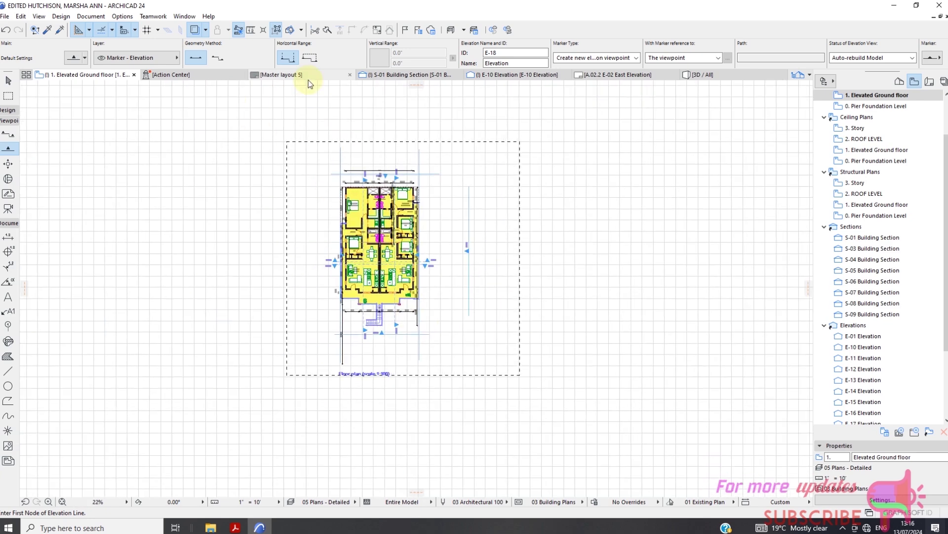
Step: Explode the Pier Foundation Level drawing on the master layout into the current view, keeping the original elements and the drawing's layer
click(309, 76)
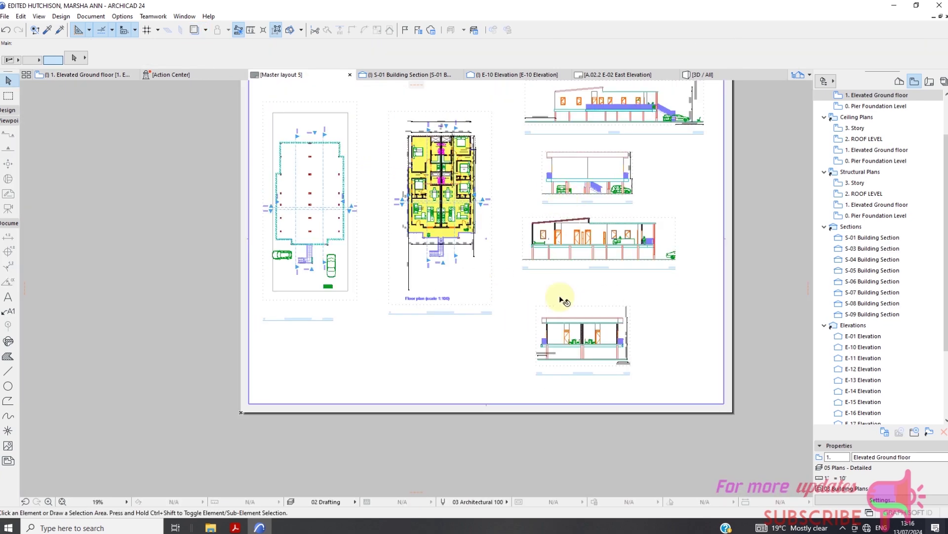
scroll(368, 191, up, 4)
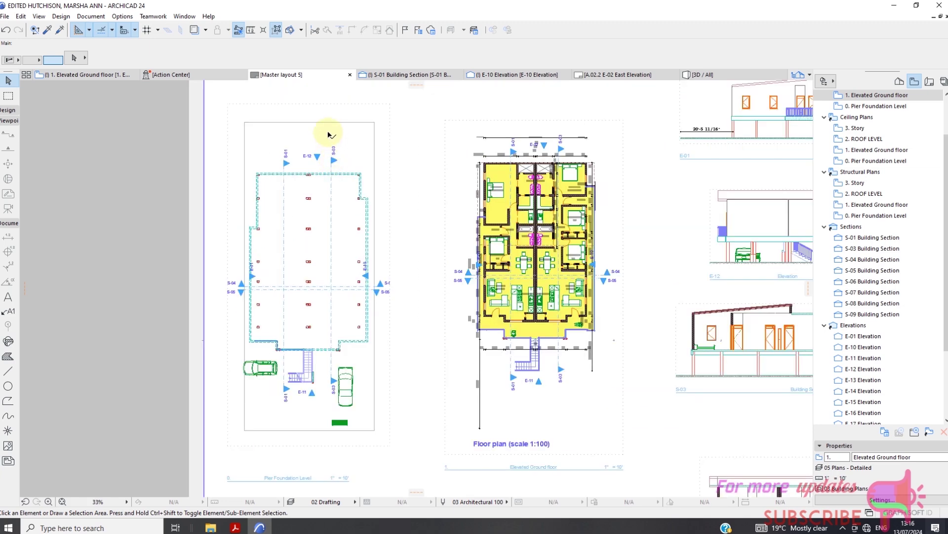
click(329, 134)
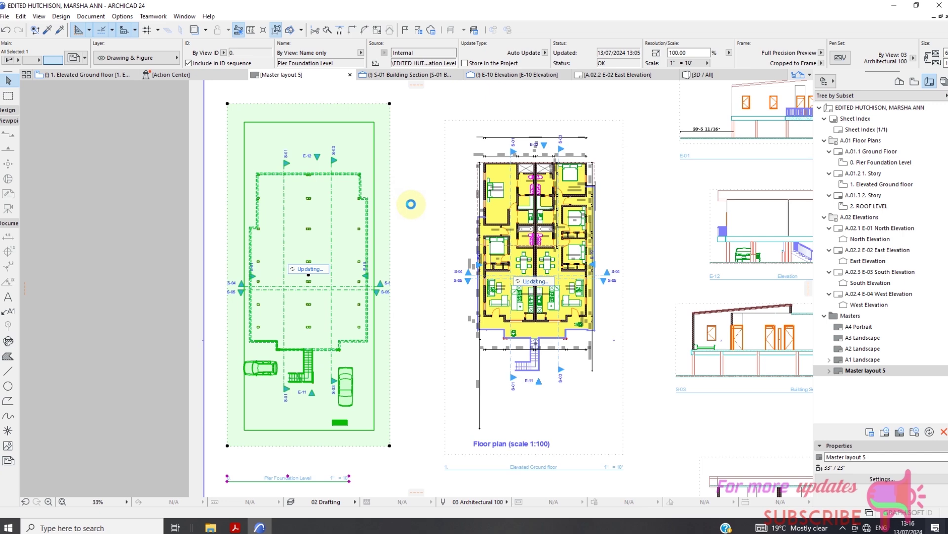
right_click(384, 152)
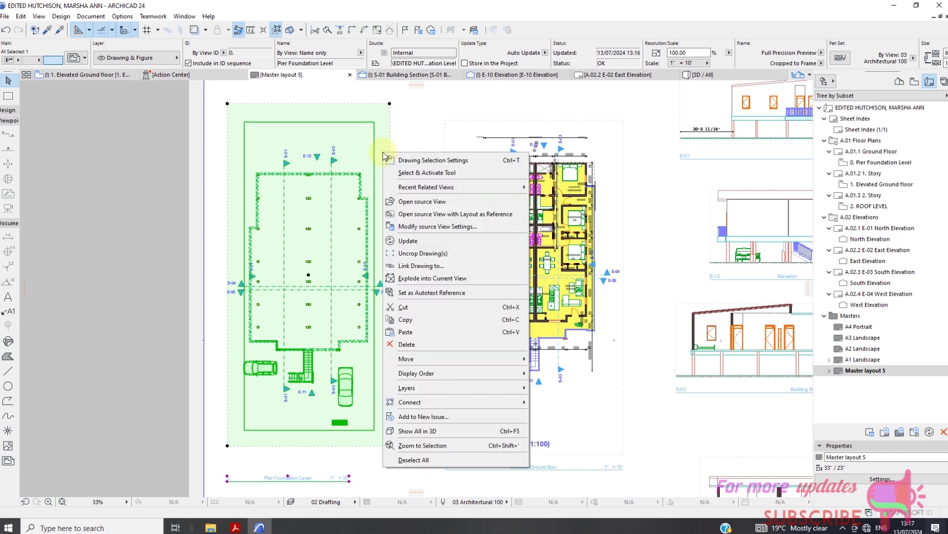
click(431, 279)
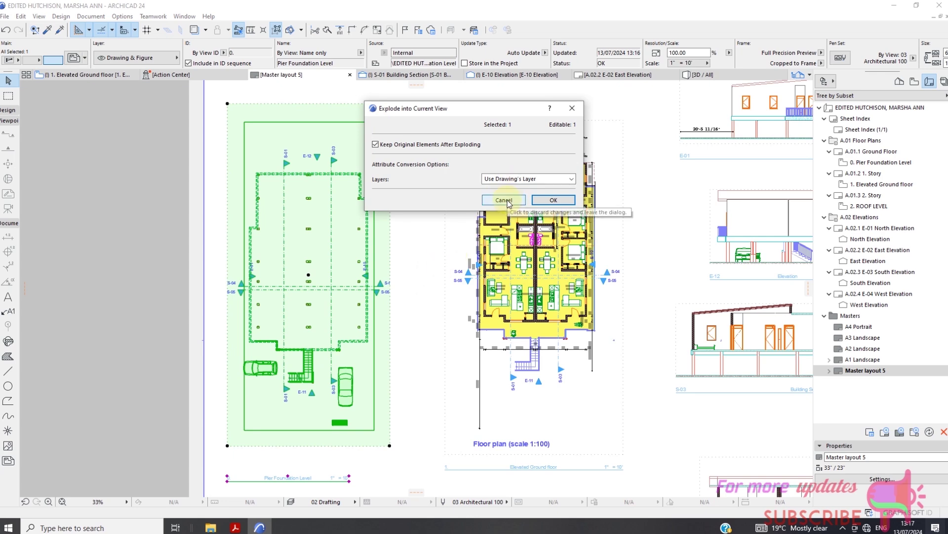
click(553, 200)
Step: Examine the drawings on the master layout, looking closely at the windows, doors and railing of the E-01 elevation
scroll(408, 234, down, 3)
scroll(404, 255, up, 1)
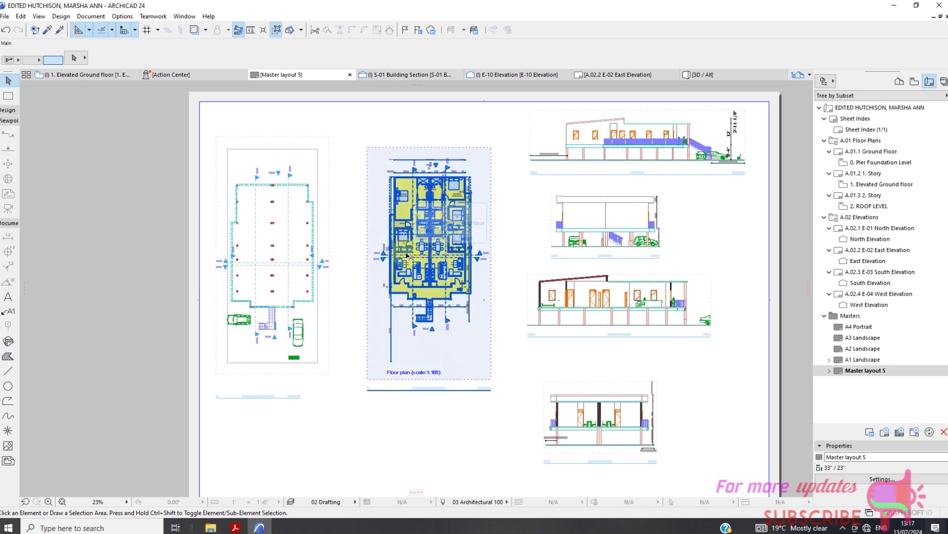
scroll(602, 142, up, 10)
scroll(602, 142, up, 5)
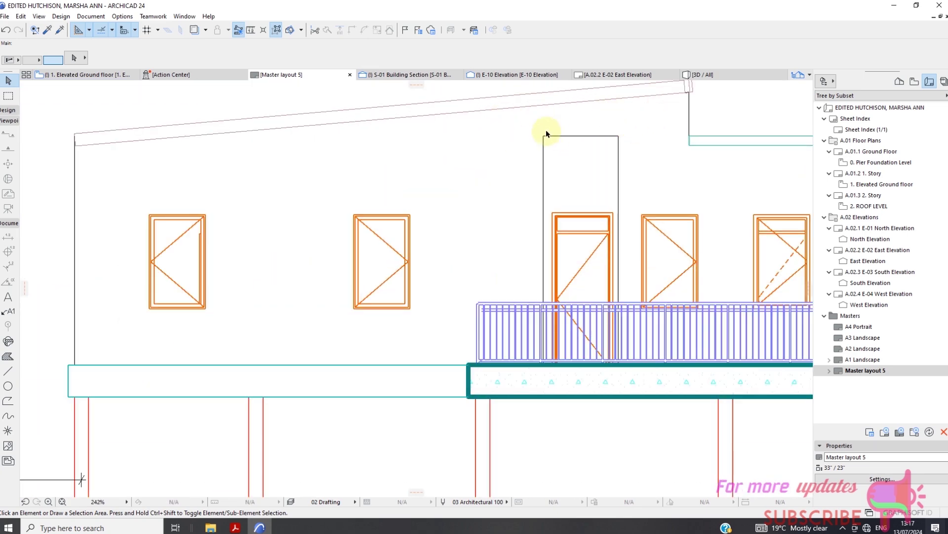
scroll(593, 109, down, 4)
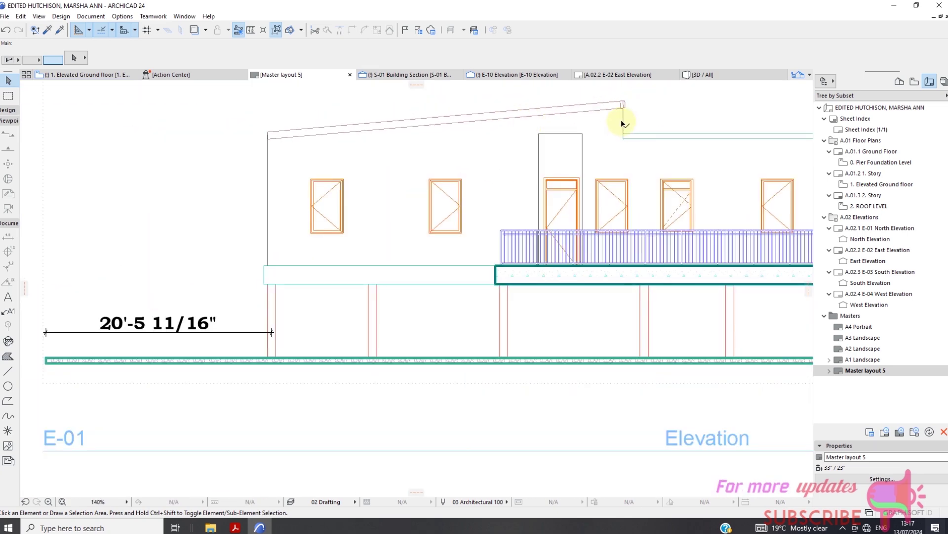
scroll(605, 126, up, 7)
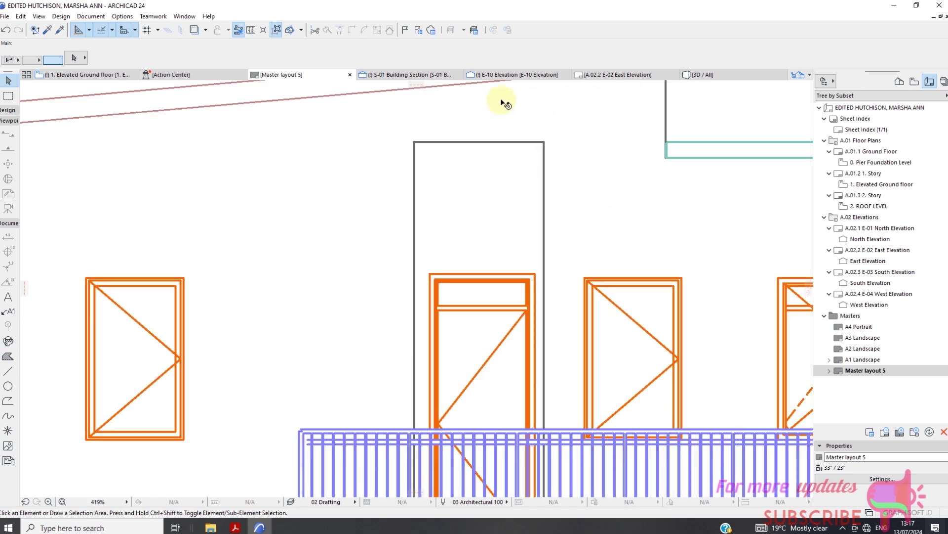
scroll(502, 102, down, 3)
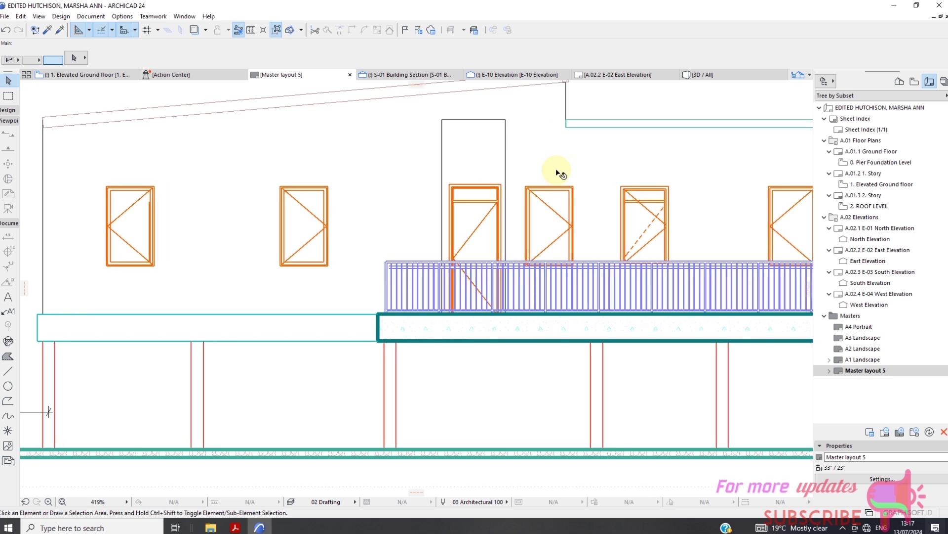
scroll(557, 173, up, 3)
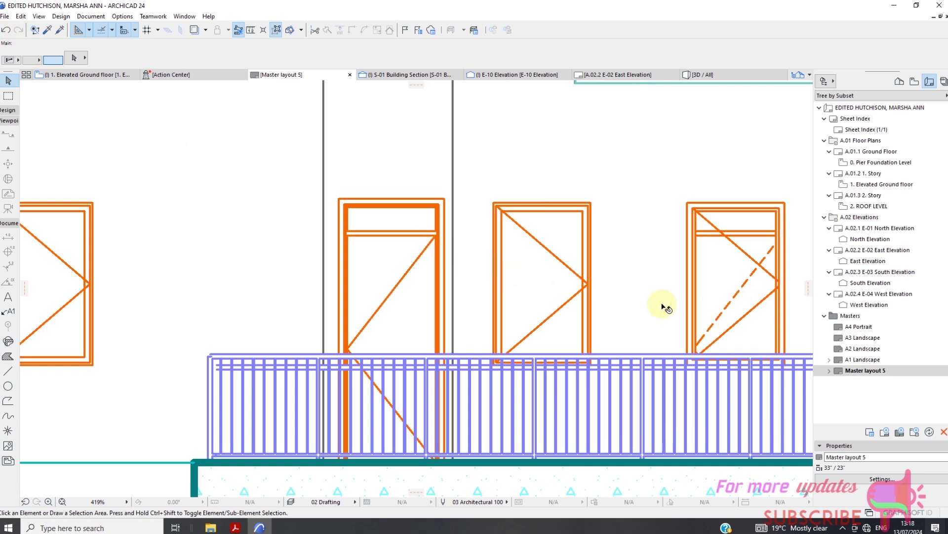
scroll(473, 282, down, 10)
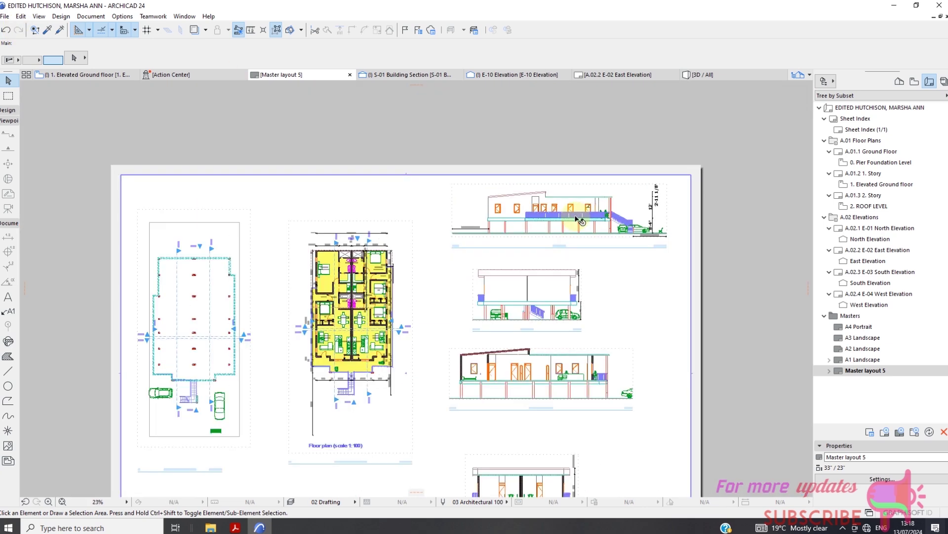
click(6, 16)
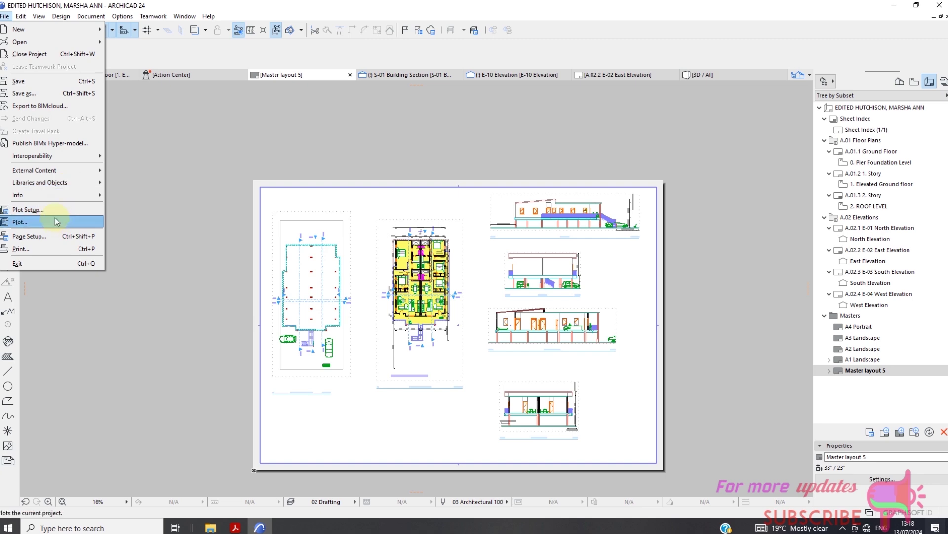
click(23, 93)
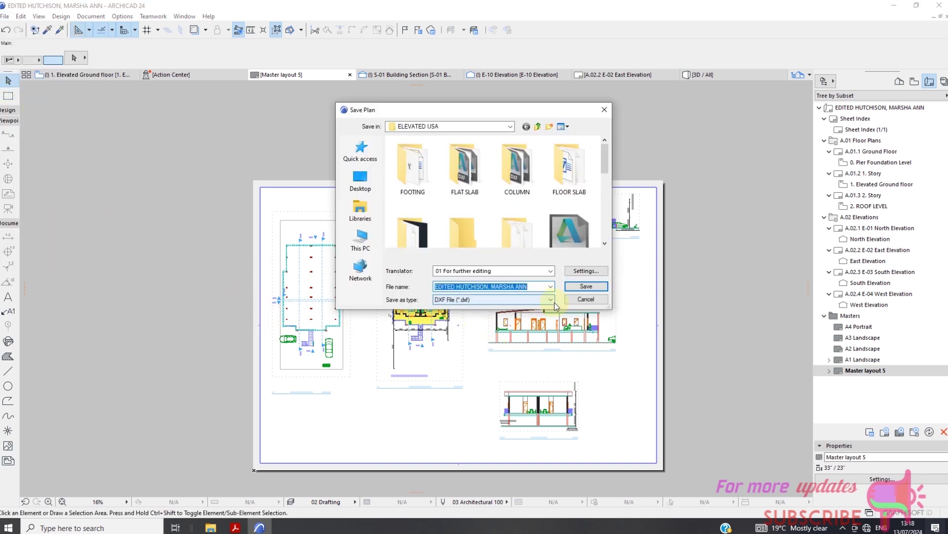
click(508, 300)
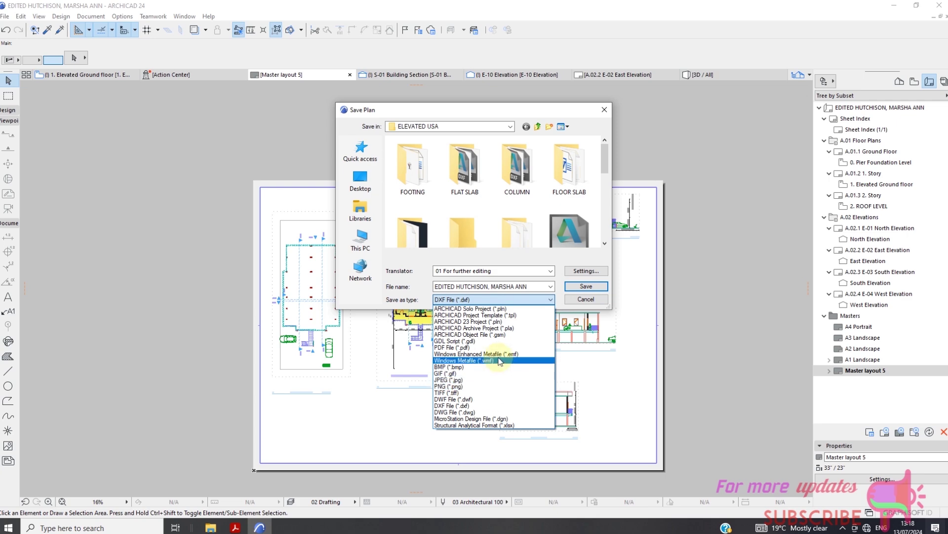
click(597, 300)
click(592, 301)
Step: Try the Custom size in Master layout 5's settings and inspect its auto-arrange setup, discarding the changes
click(870, 478)
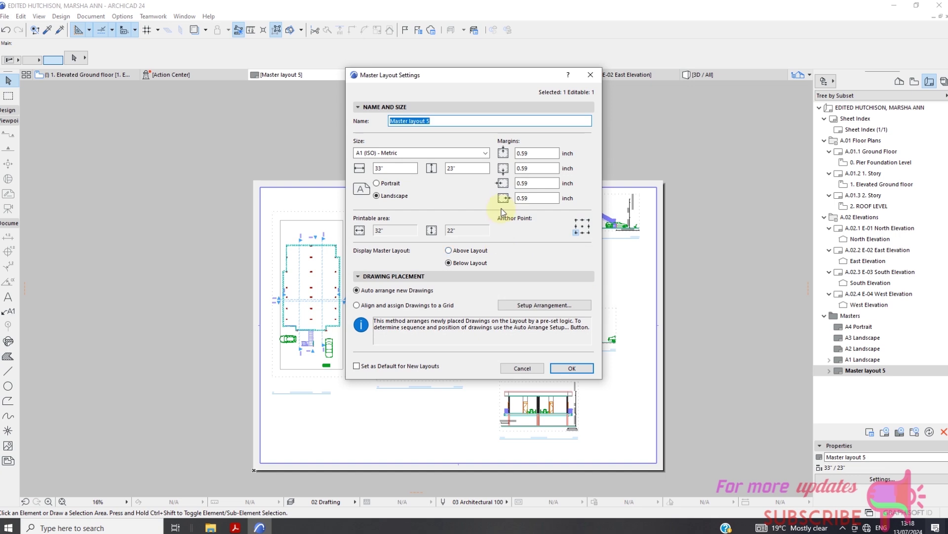
click(484, 154)
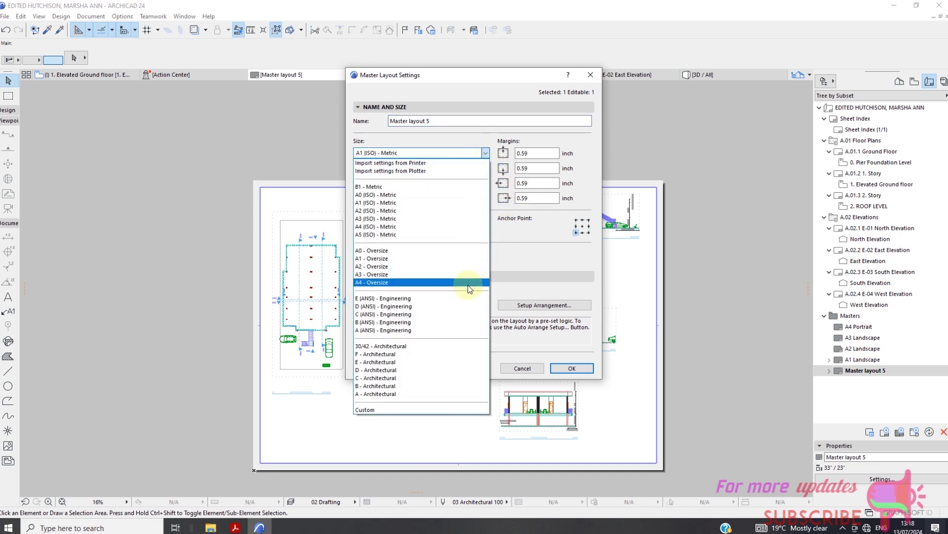
click(414, 410)
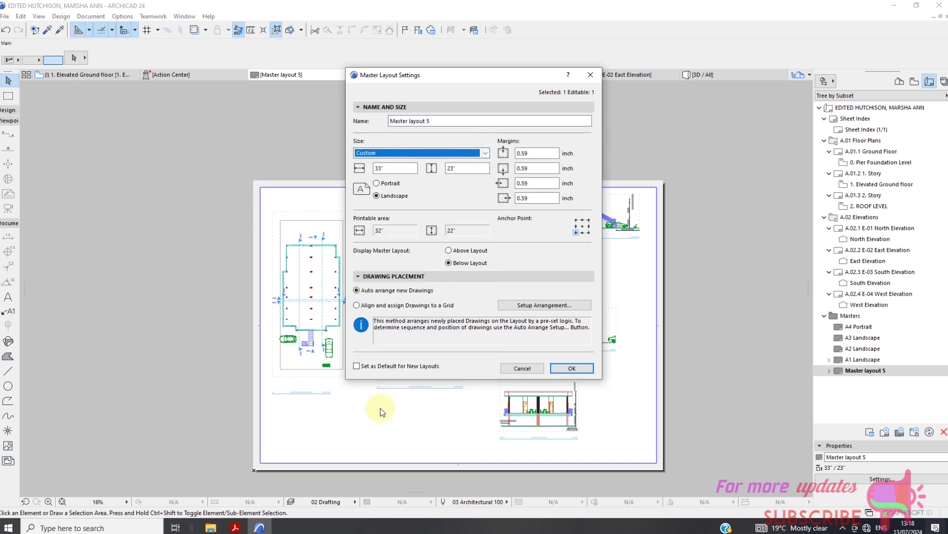
click(539, 306)
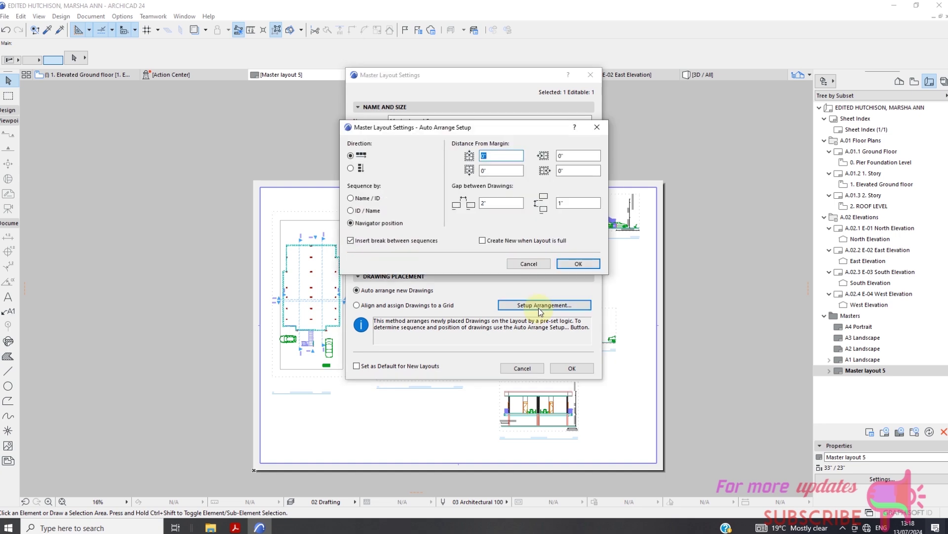
click(520, 264)
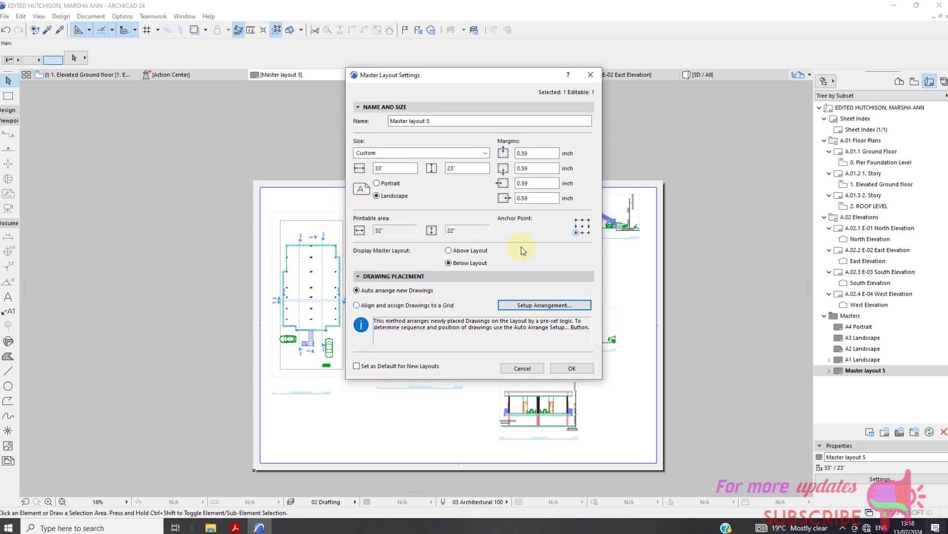
click(479, 120)
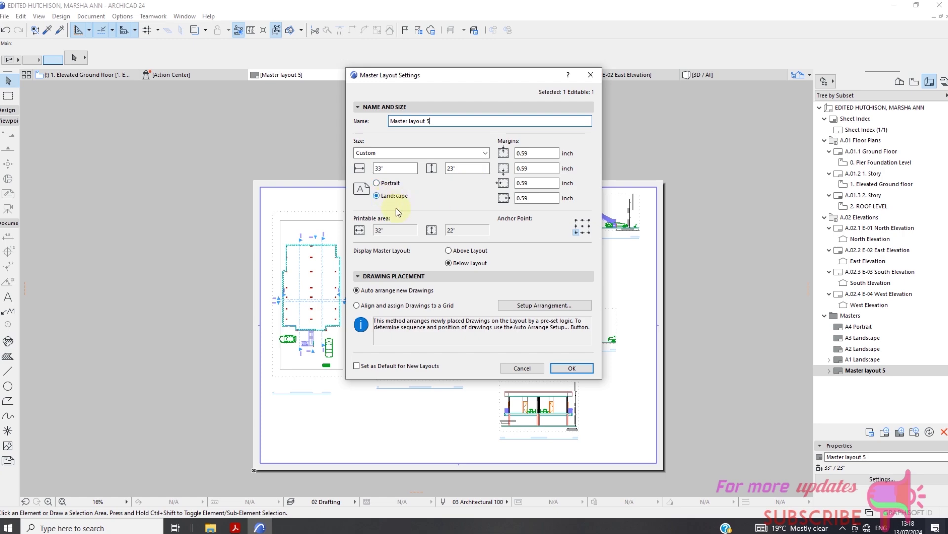
click(548, 306)
click(540, 266)
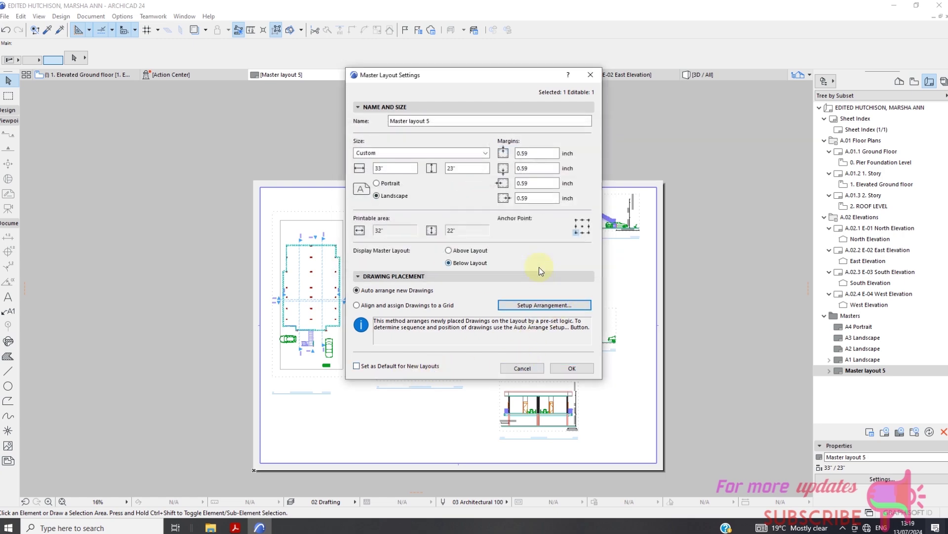
click(539, 369)
Step: Review the A1 Landscape master layout's size, margins and auto-arrange setup, keeping its settings as they are
click(884, 479)
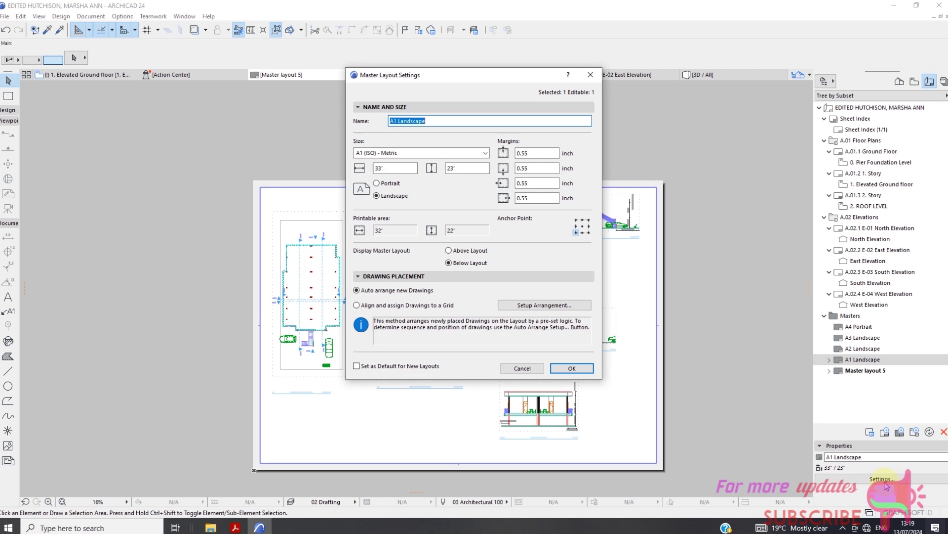
click(531, 307)
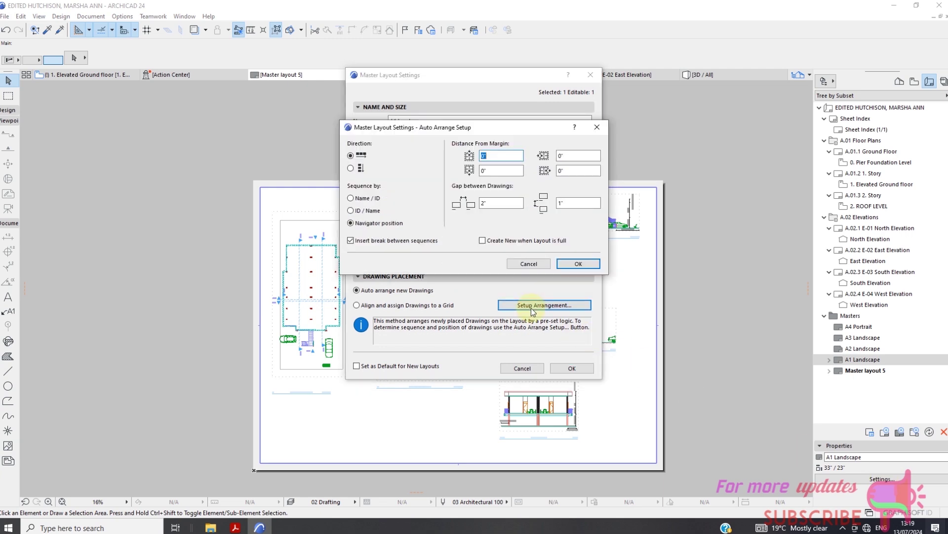
click(577, 264)
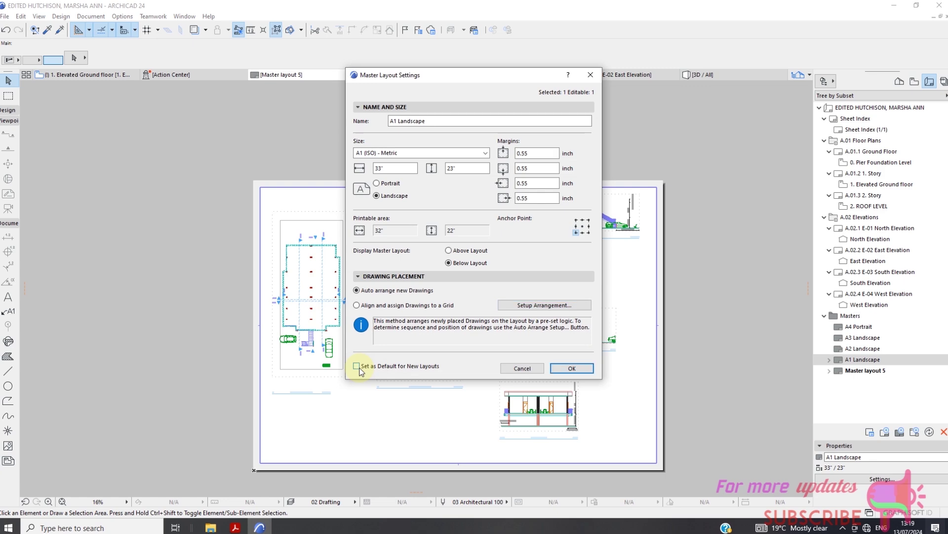
click(572, 369)
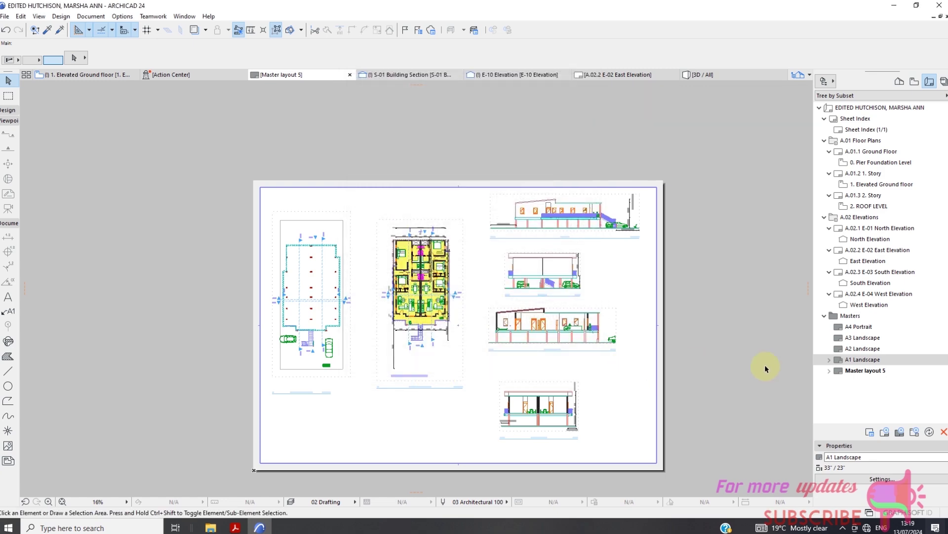
Step: Create another blank master layout with the proposed default settings
click(899, 434)
click(552, 370)
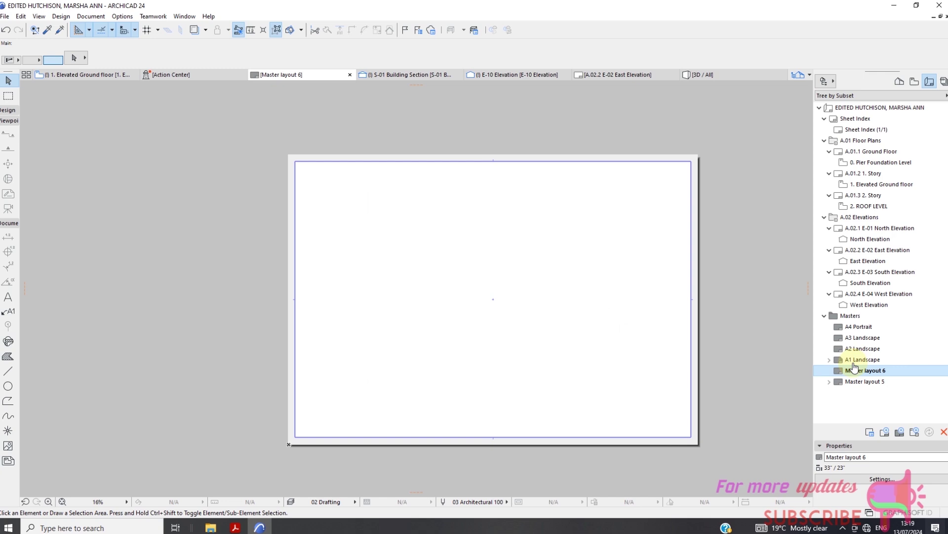
Step: Open the A1 Landscape master layout and examine its septic tank and soak pit details, general notes and title block
double_click(862, 361)
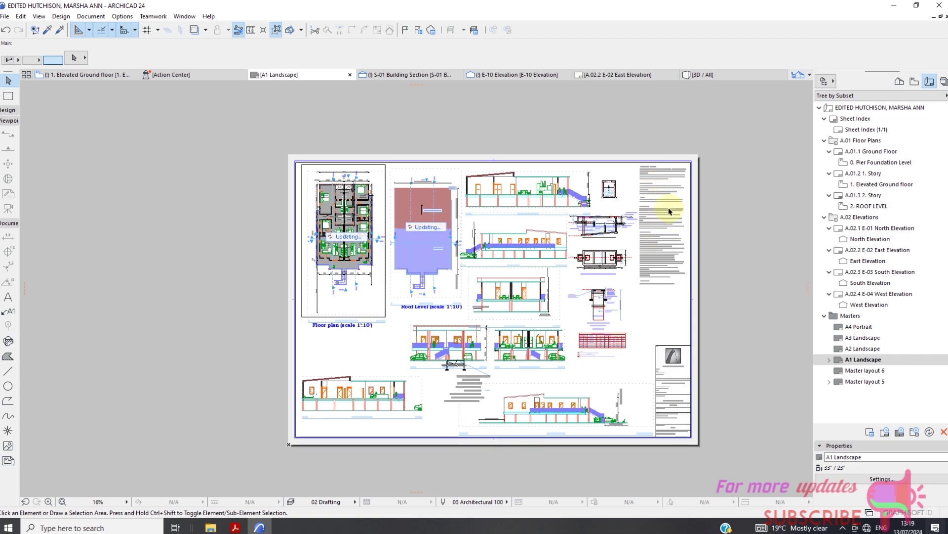
scroll(666, 213, up, 7)
scroll(563, 237, down, 3)
scroll(546, 188, up, 1)
scroll(517, 178, down, 3)
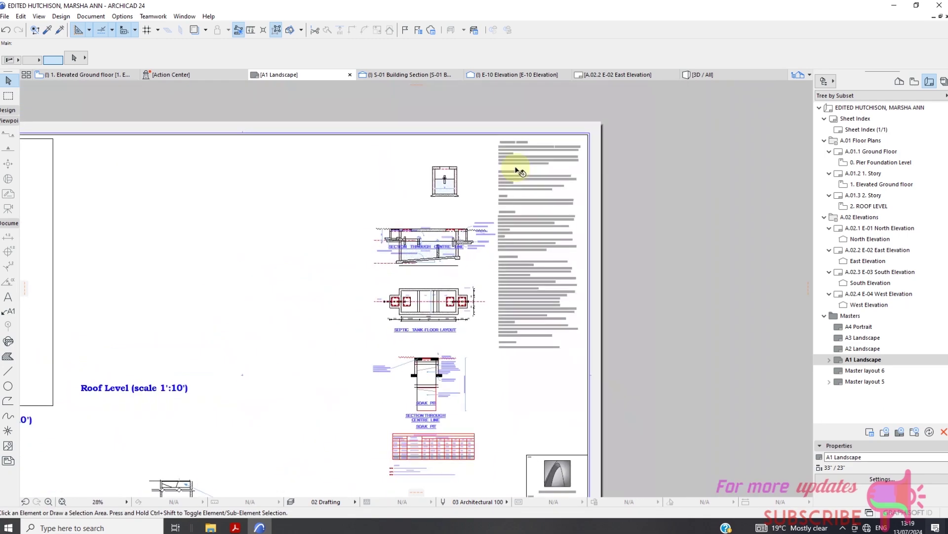
scroll(520, 171, up, 2)
scroll(523, 345, down, 4)
scroll(504, 356, up, 4)
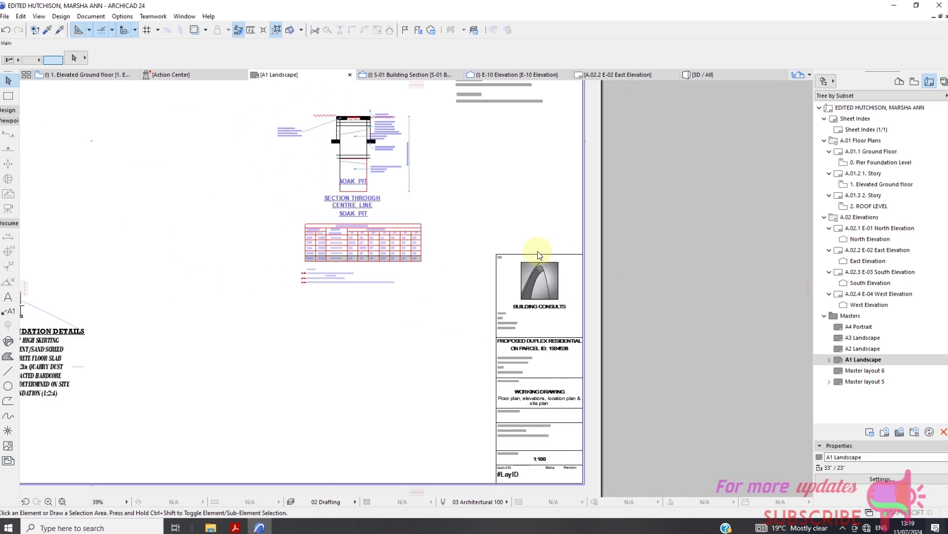
scroll(538, 254, down, 3)
scroll(490, 180, up, 5)
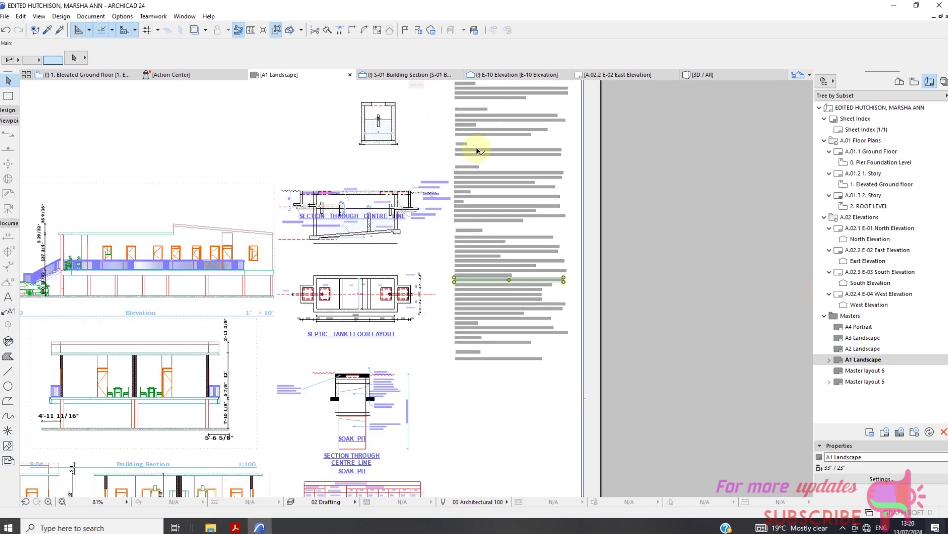
Step: Inspect the structural notes and the septic tank section on the A1 Landscape layout by selecting individual text lines and fills
click(498, 194)
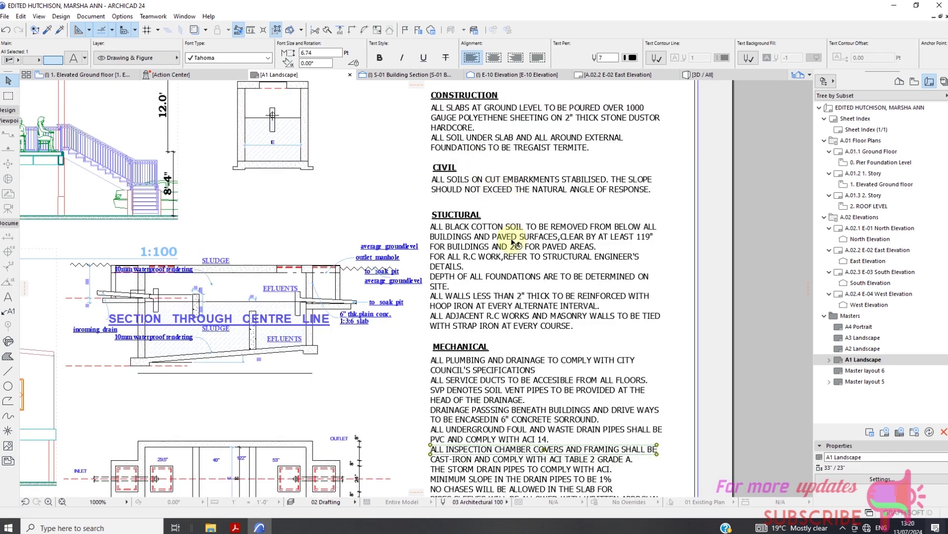
click(546, 237)
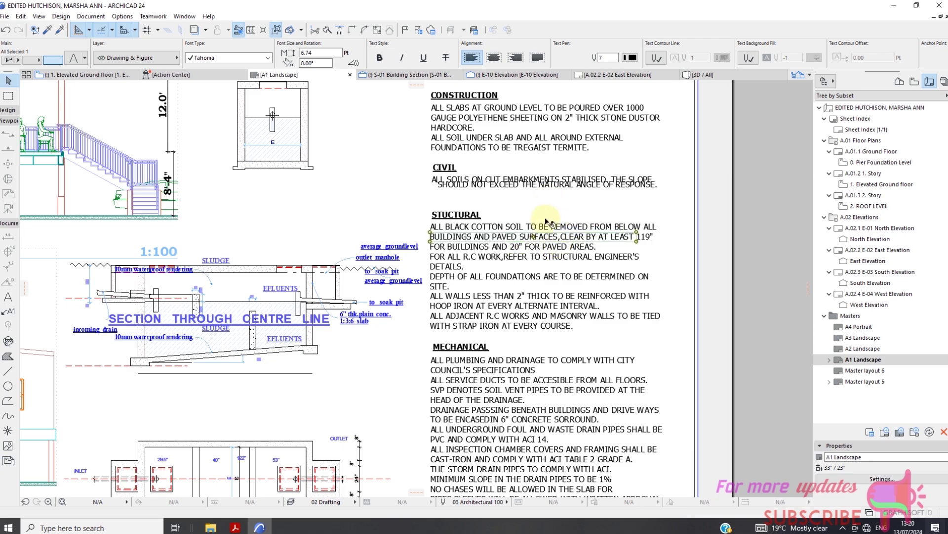
scroll(547, 221, down, 3)
scroll(504, 233, up, 4)
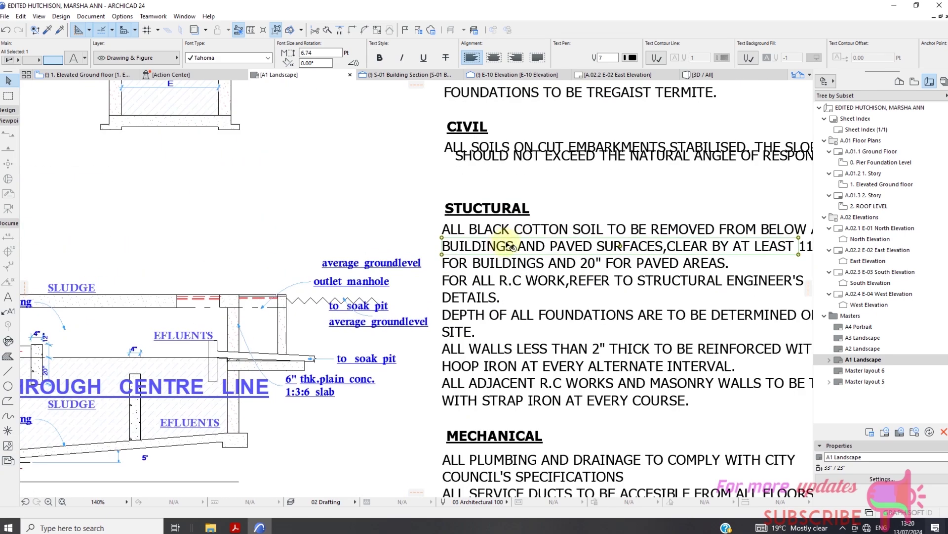
scroll(508, 245, down, 4)
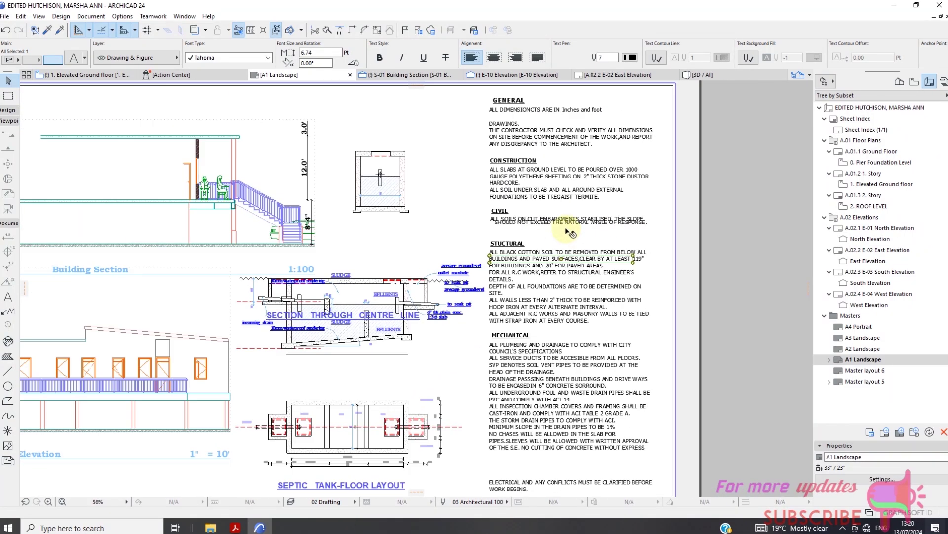
scroll(546, 254, down, 1)
scroll(420, 297, up, 3)
click(448, 278)
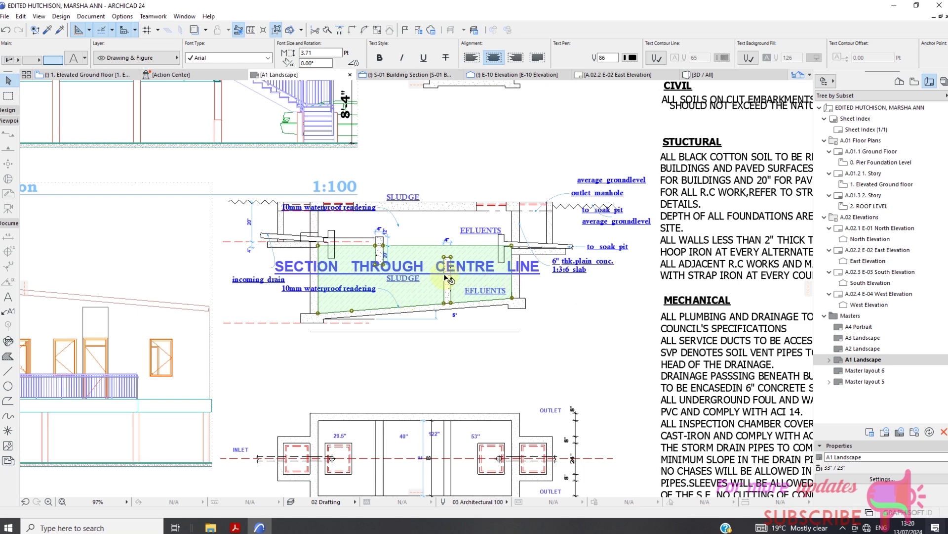
Step: Go to the Pier Foundation Level plan and examine the septic tank details, notes and SECTIONAL ELEVATION S-01 title beside the building
click(92, 77)
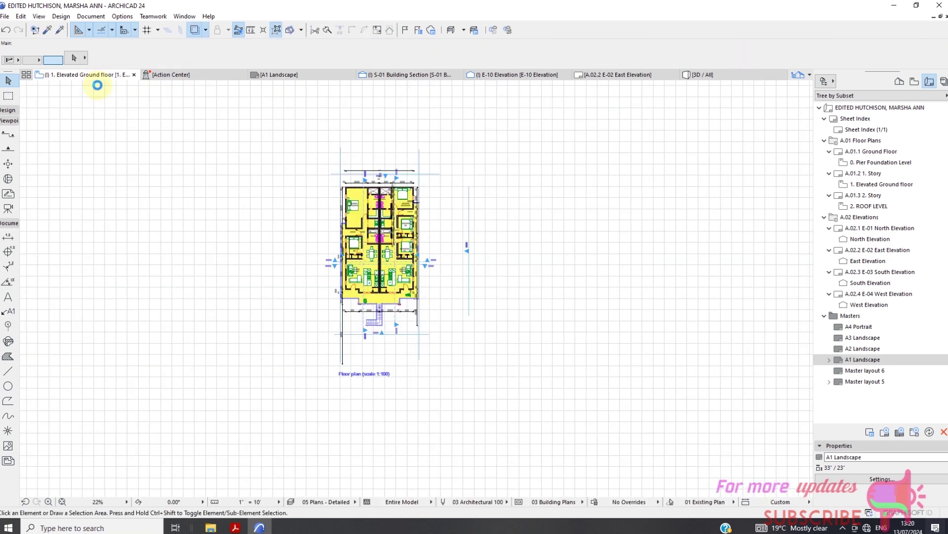
right_click(99, 76)
click(151, 222)
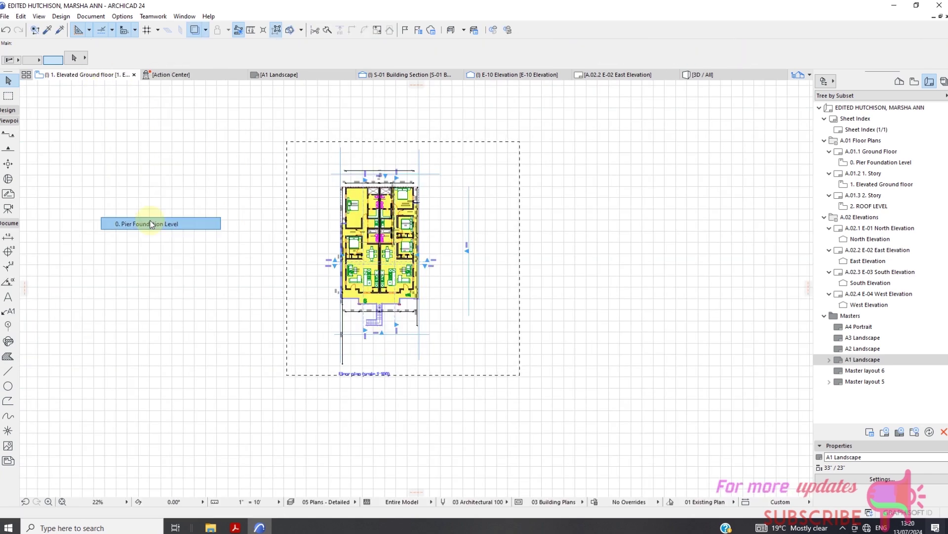
scroll(387, 237, down, 5)
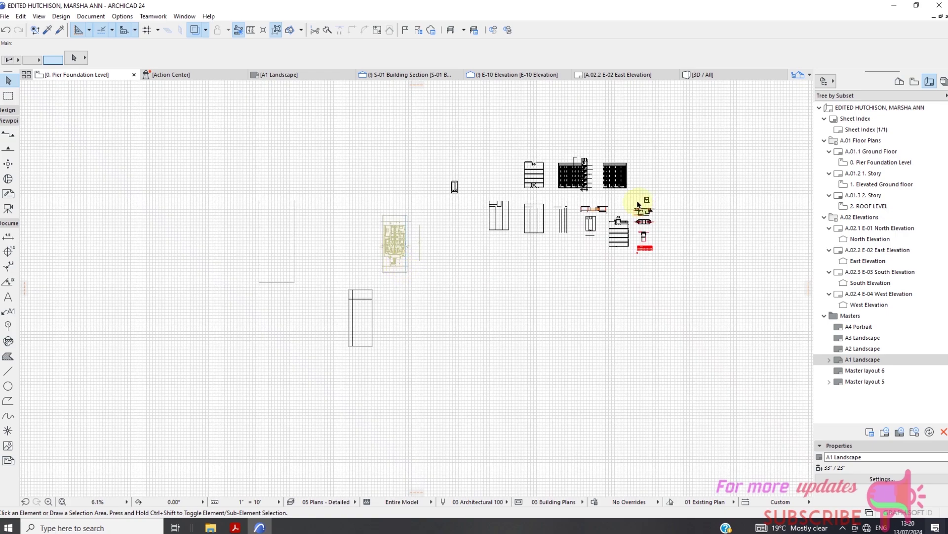
scroll(638, 204, up, 5)
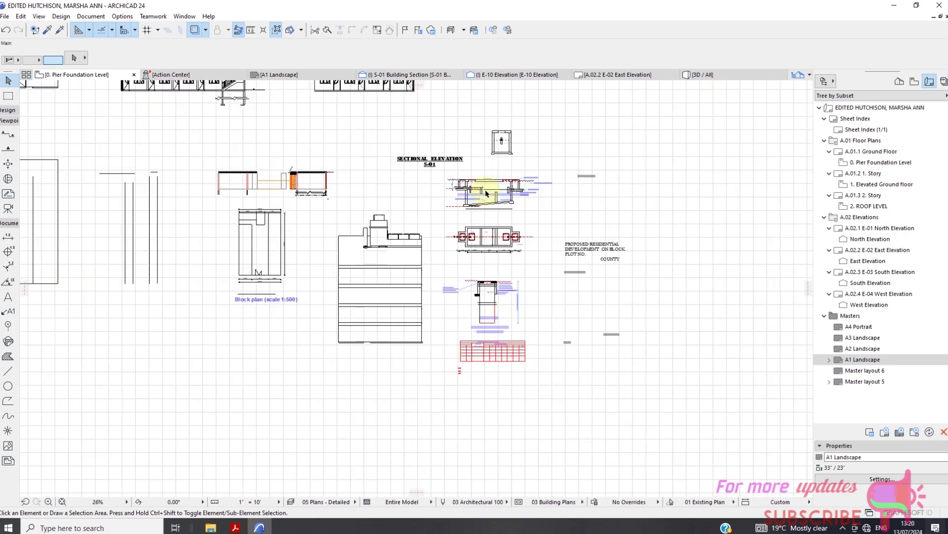
scroll(486, 192, up, 2)
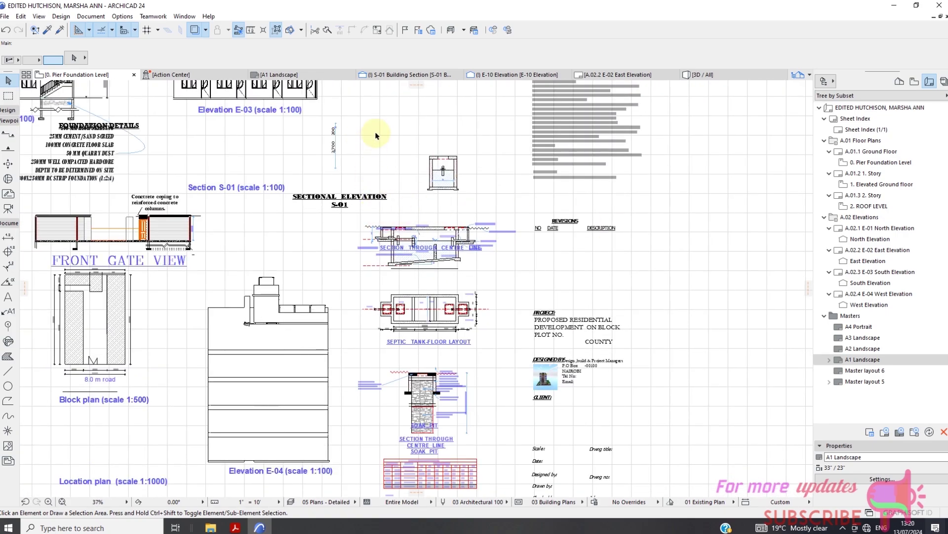
scroll(407, 212, down, 2)
scroll(413, 251, up, 6)
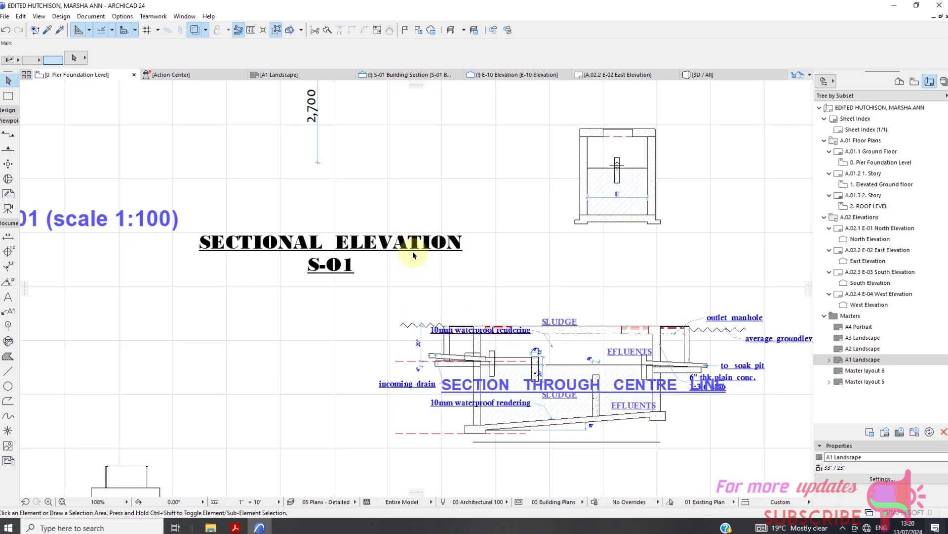
click(429, 243)
scroll(417, 205, down, 5)
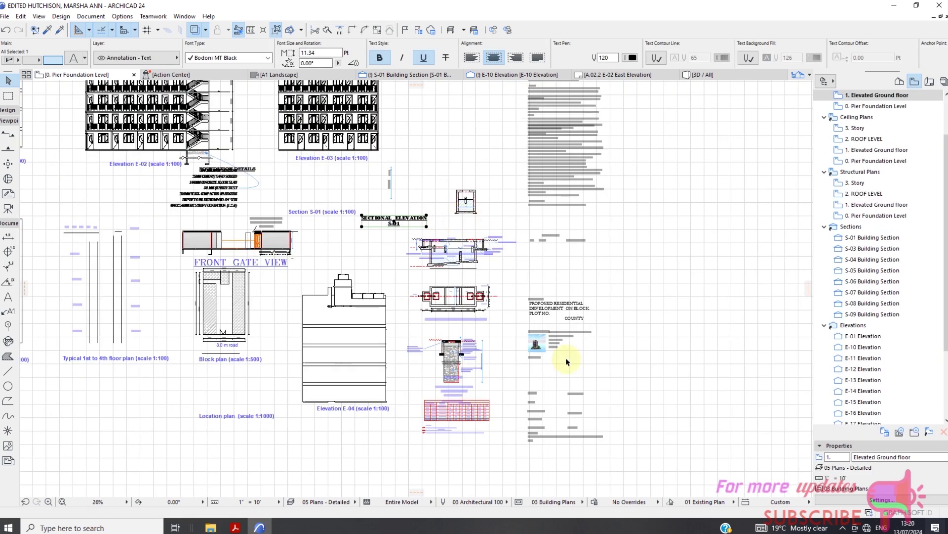
click(841, 528)
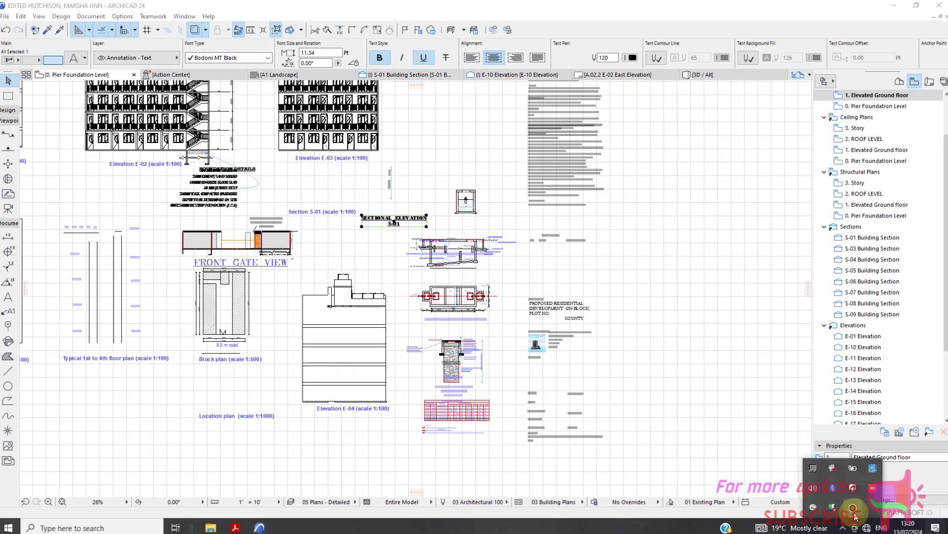
click(853, 508)
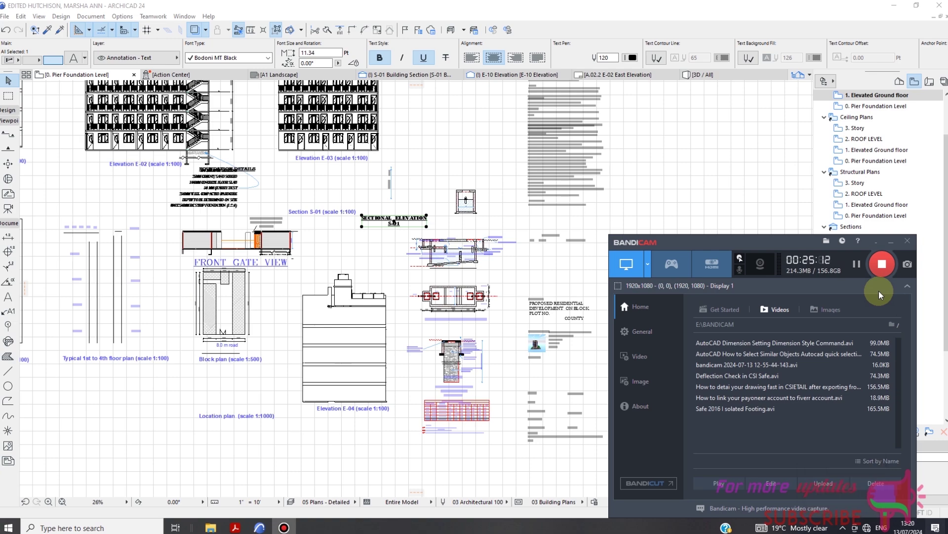